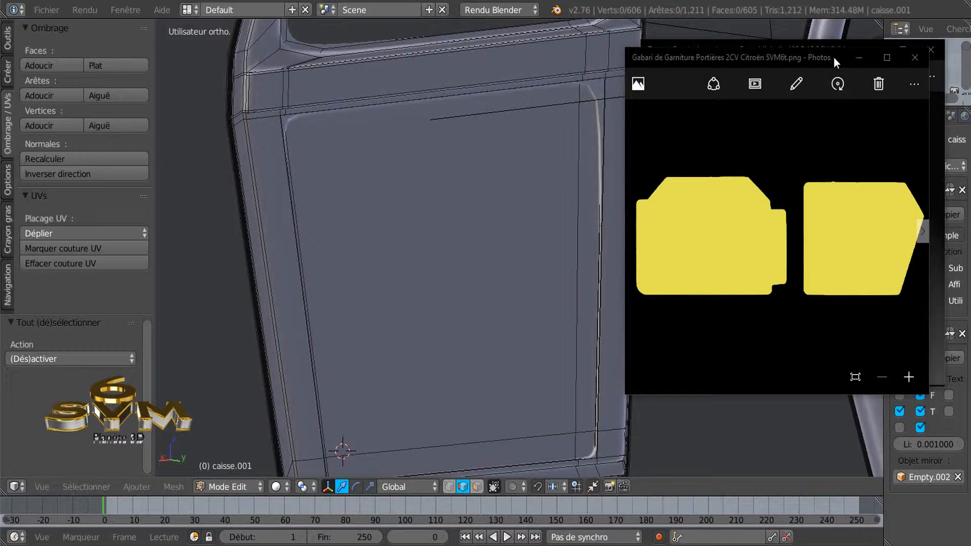
- Close the two reference image windows covering the door model
click(913, 58)
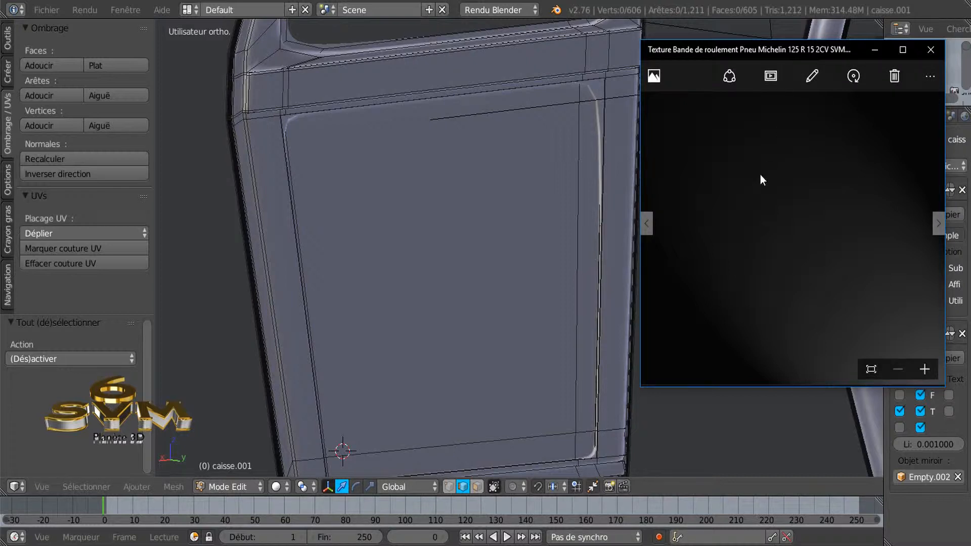
drag(785, 47, 650, 72)
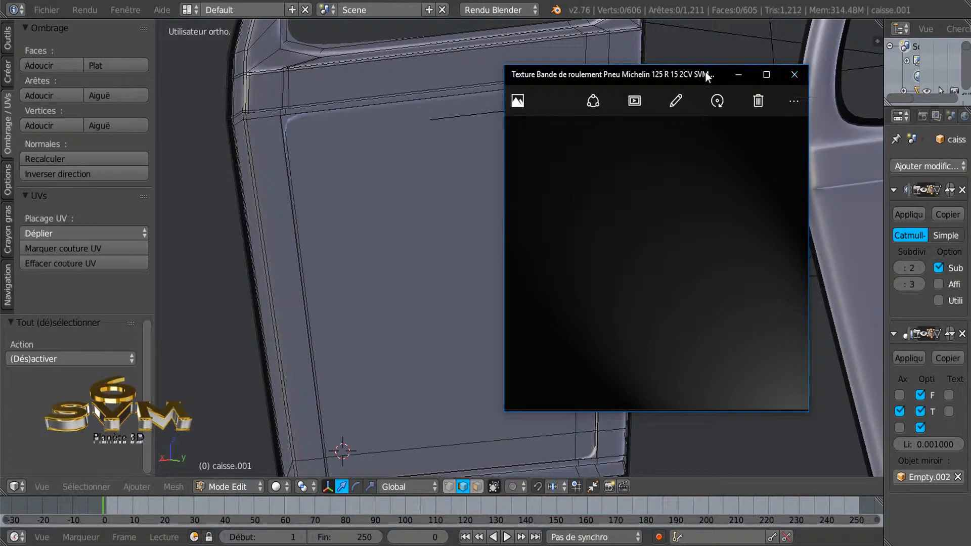
click(794, 77)
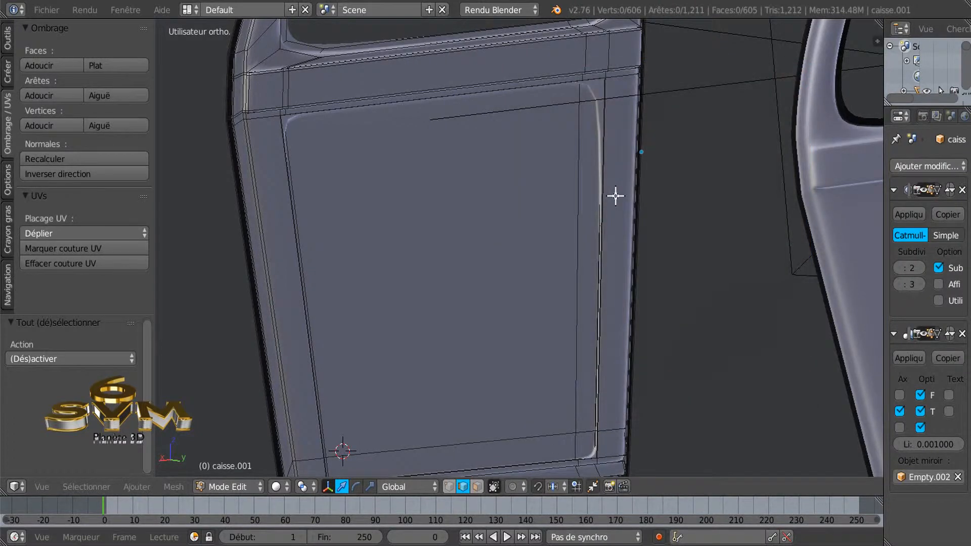
- Set the Subsurf modifier's viewport subdivisions to 0 on the door mesh
scroll(607, 217, down, 1)
scroll(562, 228, up, 1)
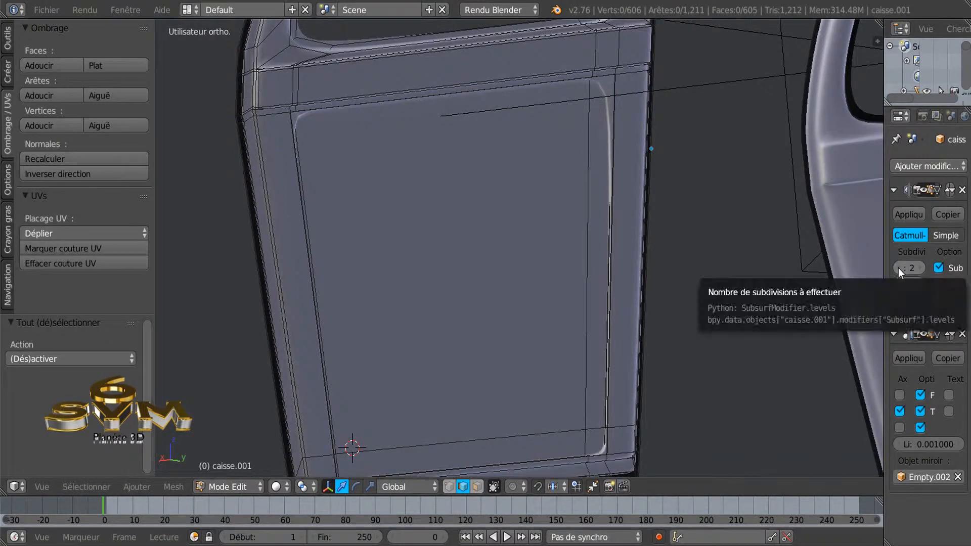
scroll(682, 258, down, 2)
scroll(682, 258, up, 1)
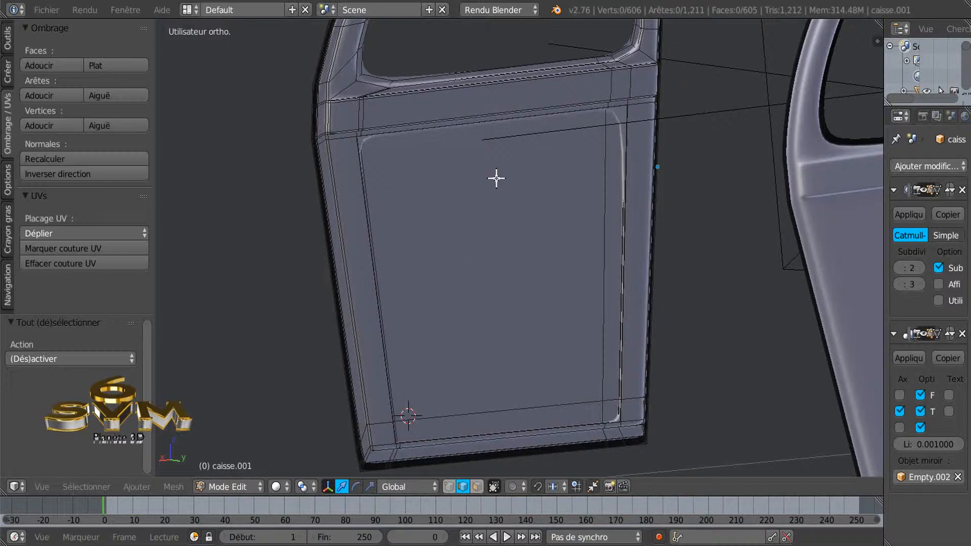
click(897, 268)
click(897, 269)
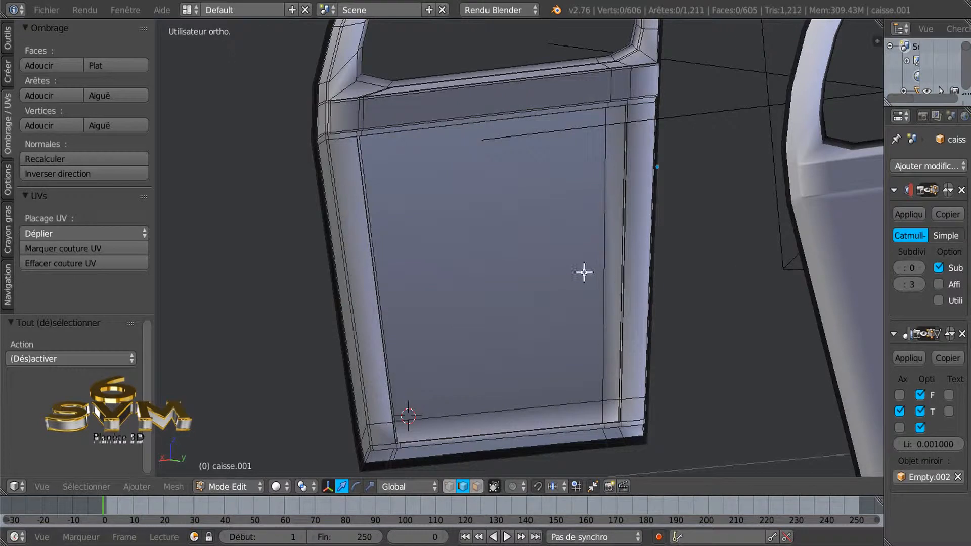
- Select an edge loop of the narrow strip bordering the door's inner panel and dissolve its edges
scroll(584, 272, up, 6)
scroll(590, 235, up, 3)
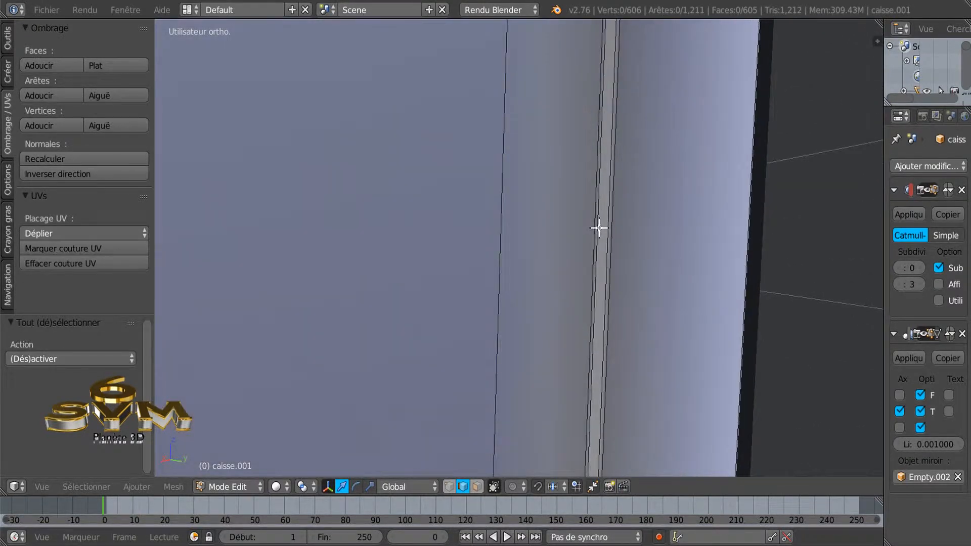
alt+right_click(598, 227)
scroll(373, 232, down, 5)
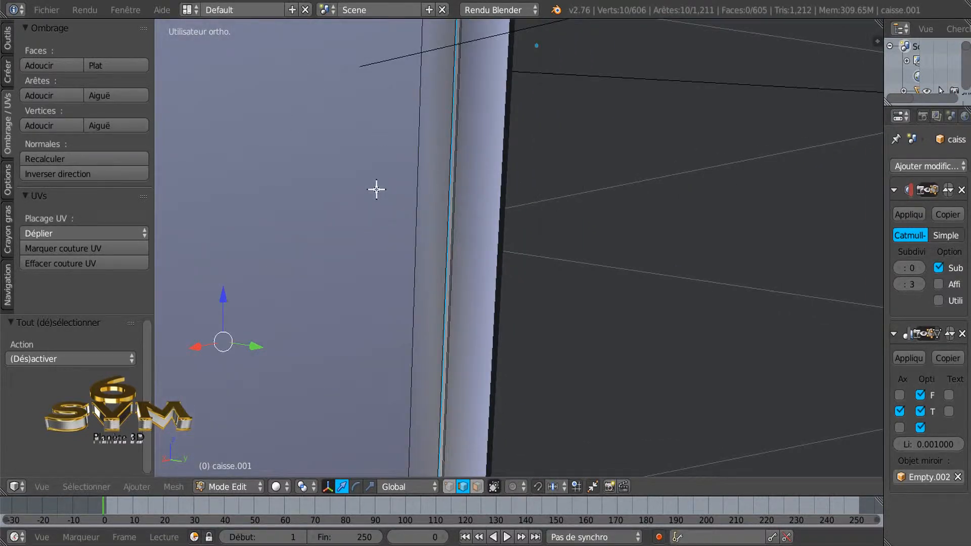
shift+middle_drag(379, 201, 513, 228)
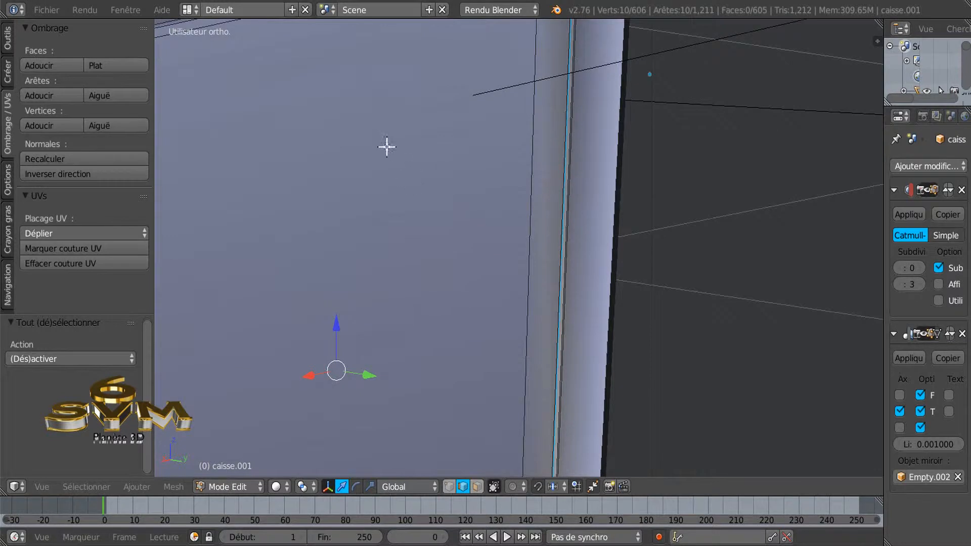
key(x)
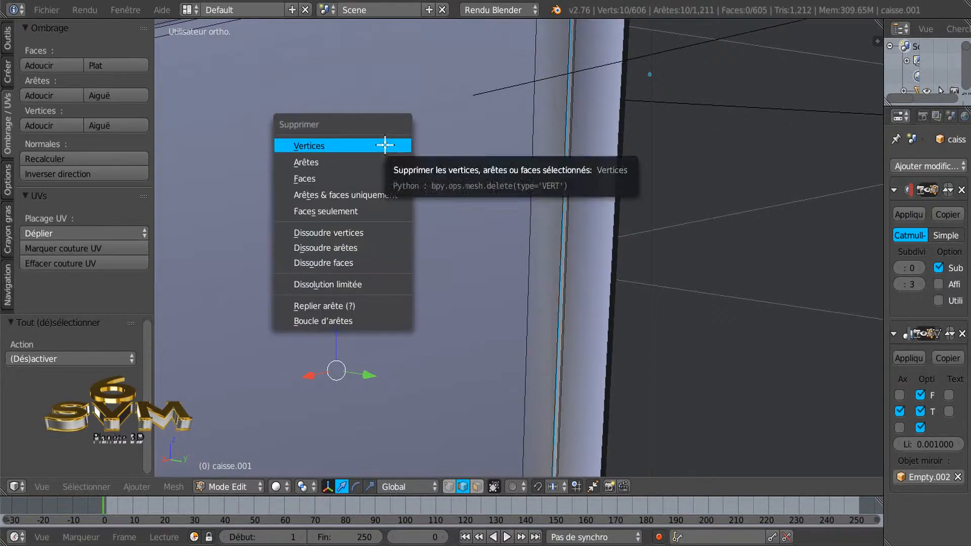
click(349, 248)
- Dissolve a second edge loop in the same narrow strip around the door's inner panel
scroll(566, 236, up, 2)
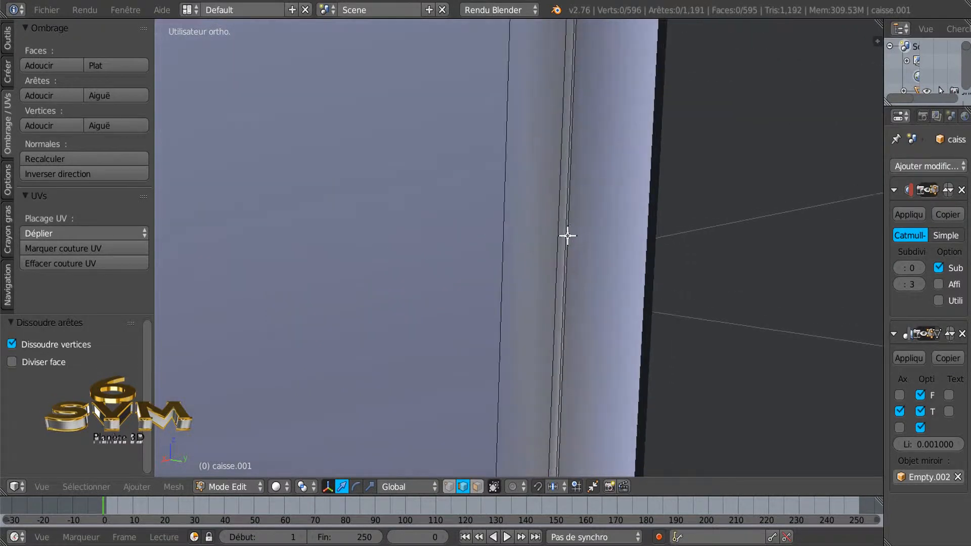
middle_drag(566, 237, 596, 229)
scroll(535, 236, up, 1)
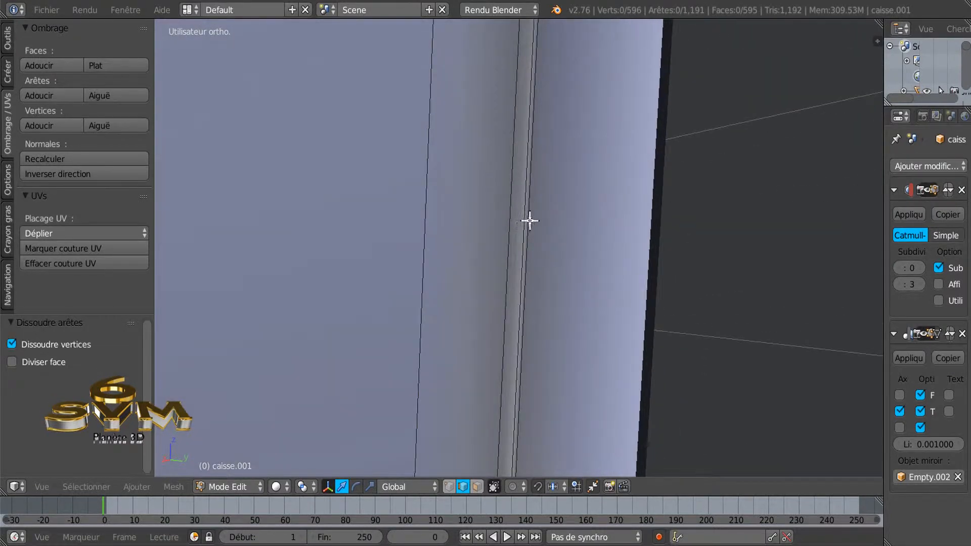
alt+right_click(522, 211)
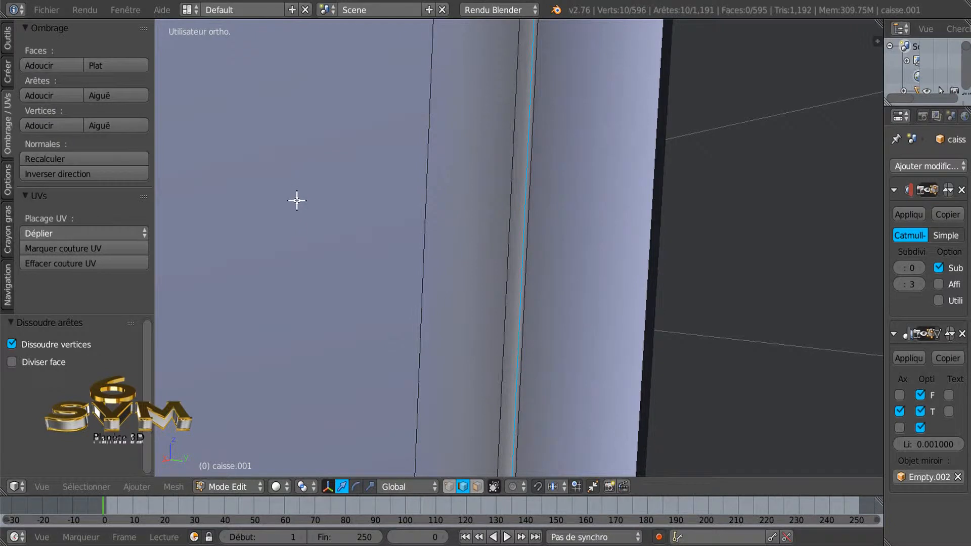
scroll(292, 197, down, 4)
scroll(292, 197, down, 6)
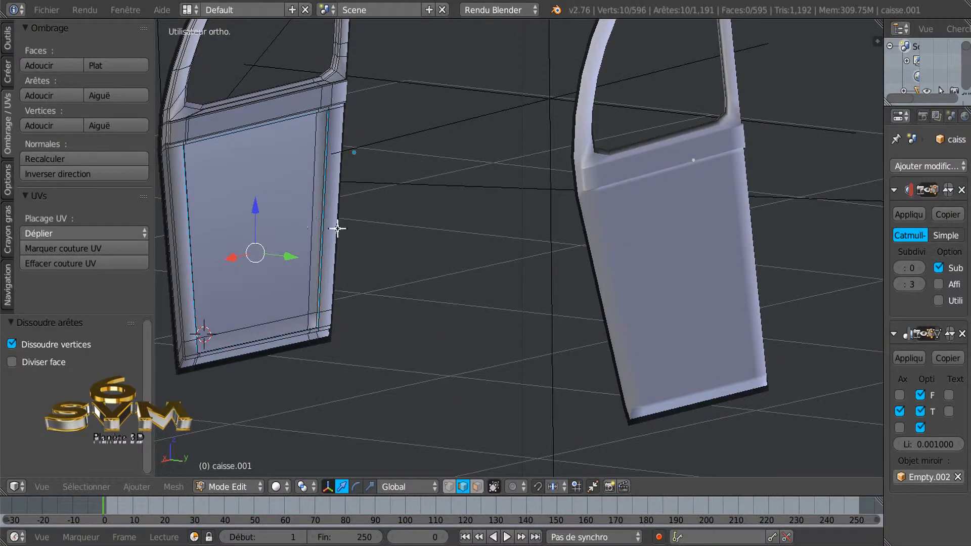
shift+middle_drag(321, 223, 440, 243)
key(z)
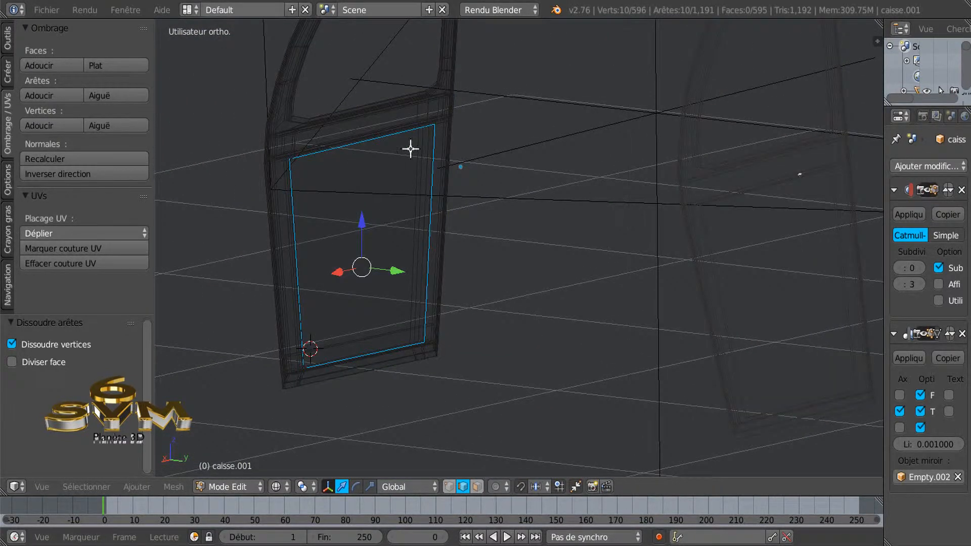
key(z)
scroll(354, 227, up, 4)
scroll(432, 231, up, 2)
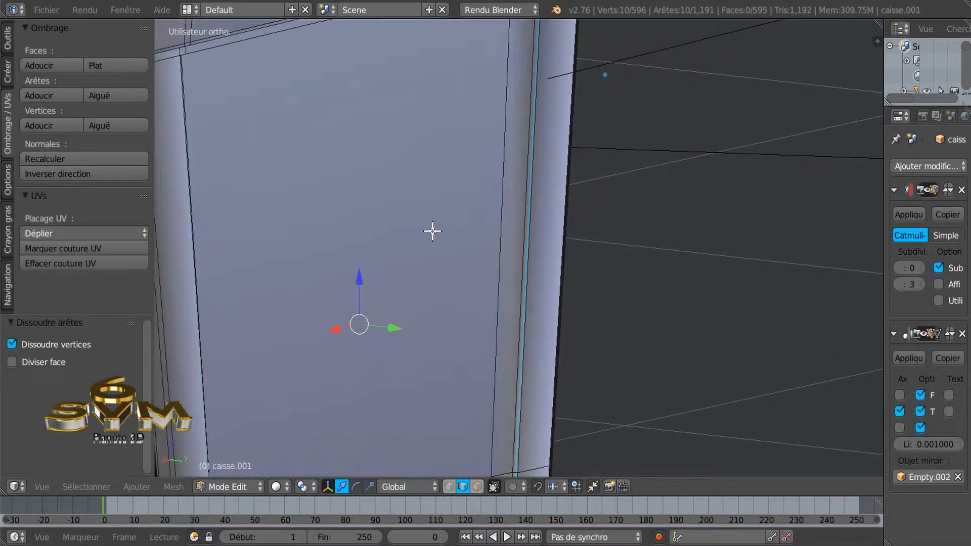
key(x)
click(410, 231)
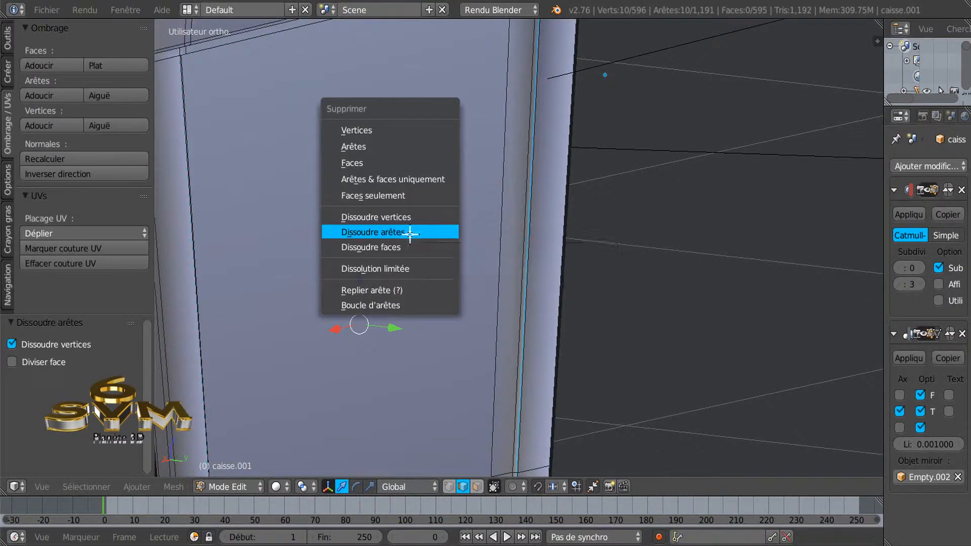
- Switch to face selection and select the two narrow strip faces above the inner panel's lower corner
scroll(410, 233, down, 2)
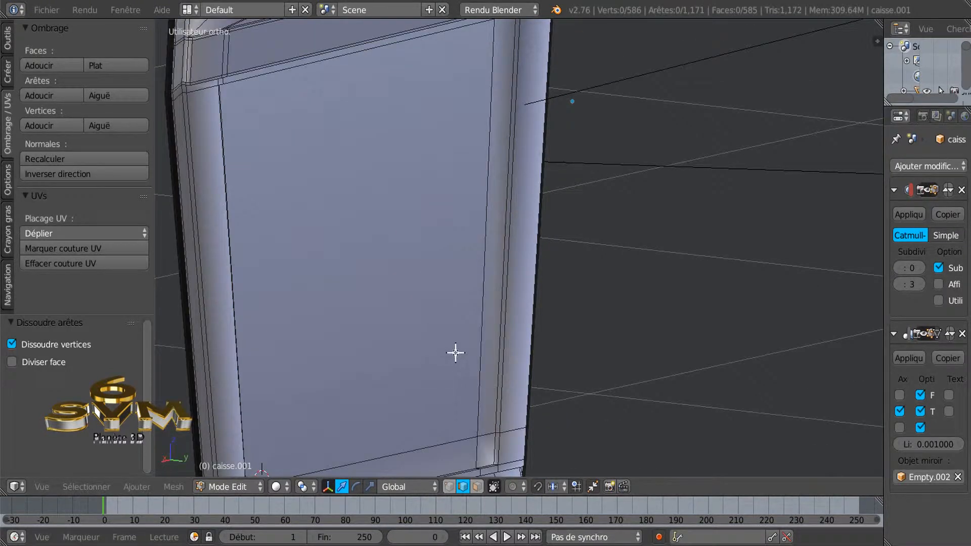
scroll(486, 243, down, 1)
scroll(491, 304, up, 1)
scroll(483, 377, up, 1)
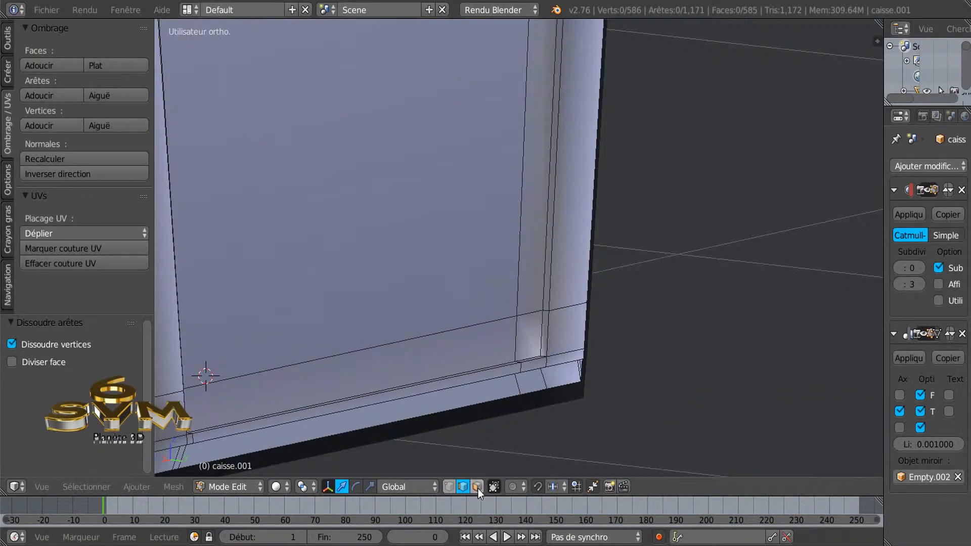
scroll(526, 387, up, 2)
right_click(550, 303)
shift+right_click(555, 223)
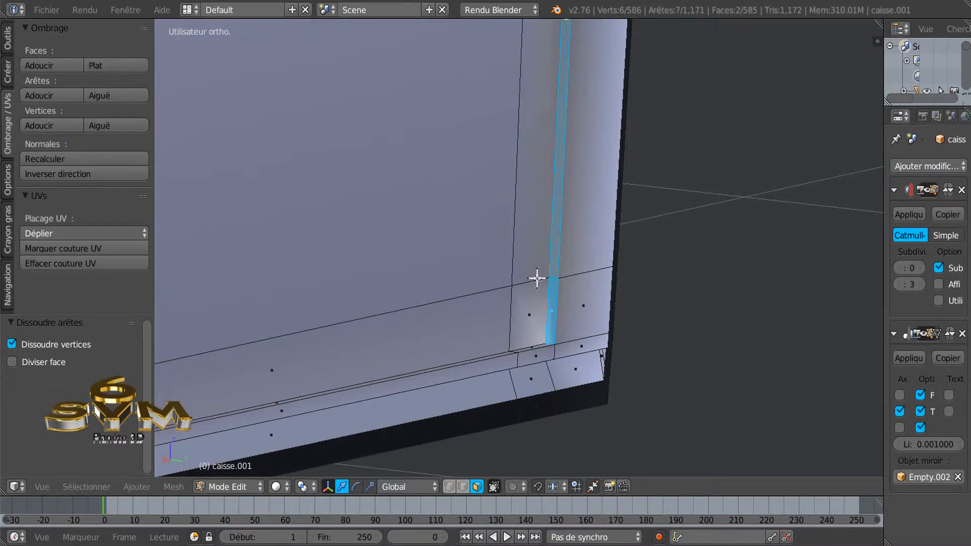
- Select the whole loop of narrow strip faces around the door's inner panel and check its extent
shift+middle_drag(569, 248, 571, 390)
shift+middle_drag(571, 335, 556, 471)
shift+middle_drag(581, 121, 567, 371)
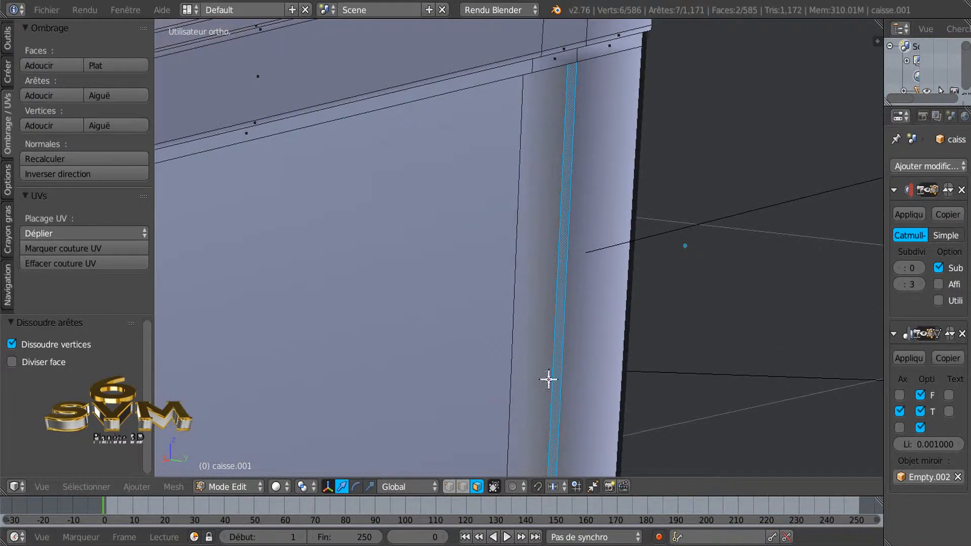
shift+middle_drag(558, 315, 588, 114)
shift+middle_drag(569, 397, 578, 153)
scroll(583, 358, down, 2)
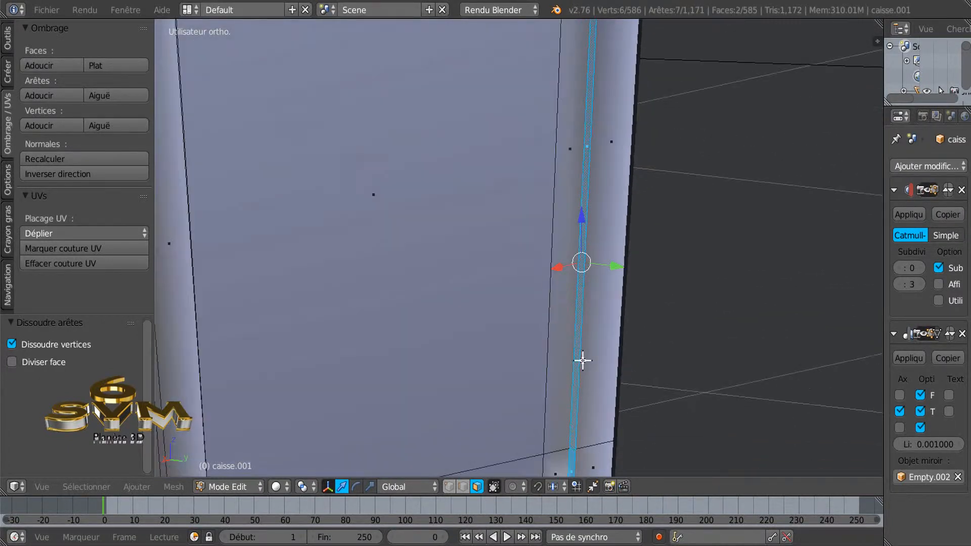
shift+middle_drag(583, 371, 590, 219)
scroll(587, 243, up, 1)
scroll(568, 330, up, 1)
scroll(568, 326, up, 1)
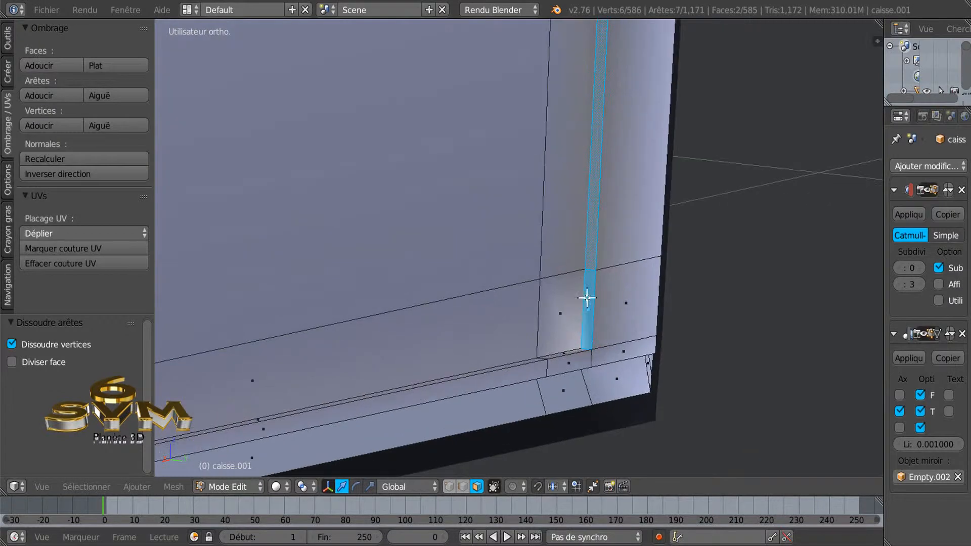
alt+right_click(589, 270)
scroll(589, 270, down, 5)
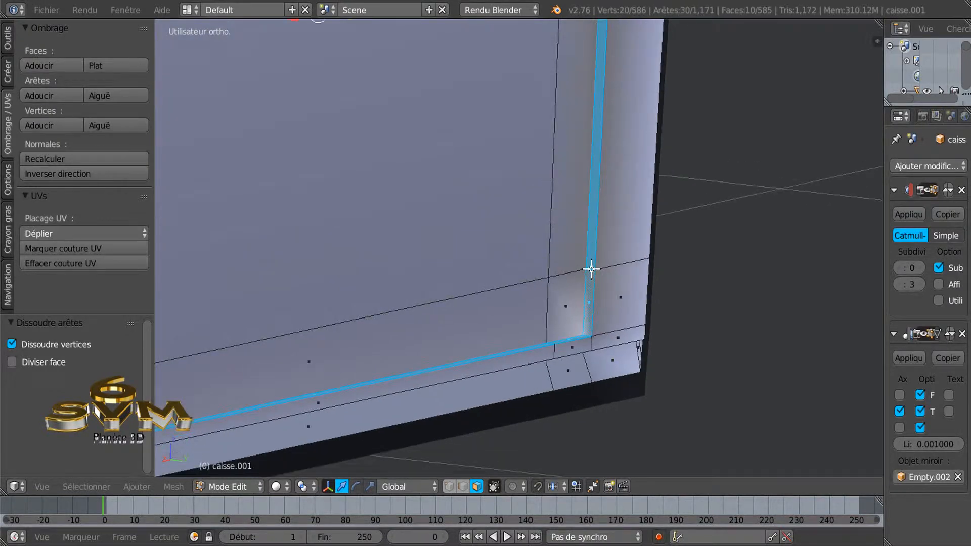
scroll(589, 270, down, 2)
mouse_move(591, 245)
middle_down()
mouse_move(479, 197)
mouse_move(494, 191)
mouse_move(517, 230)
mouse_move(606, 238)
mouse_move(600, 254)
mouse_move(502, 241)
middle_up()
key(z)
key(z)
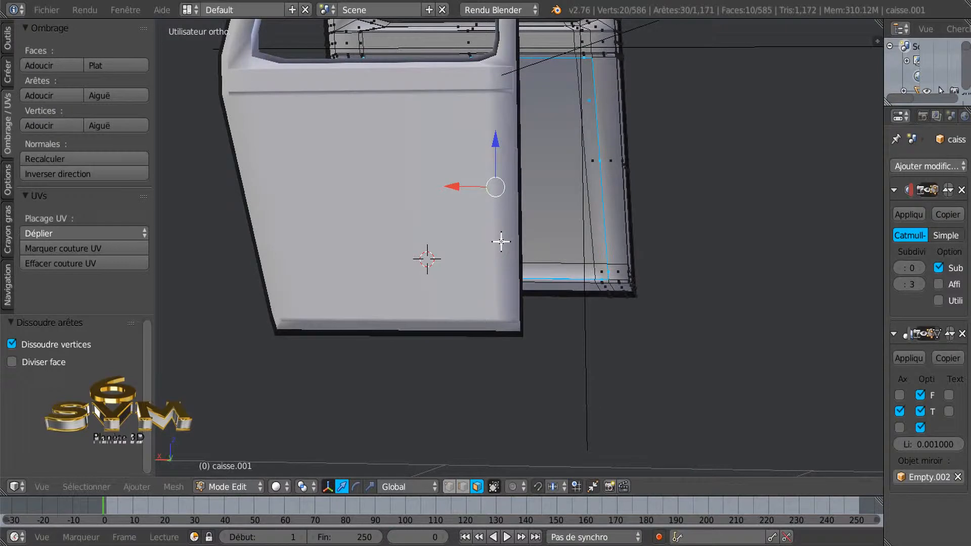
- In the front wireframe view, scale the selected face loop along X by about 1.158 to widen the panel border
key(KP_1)
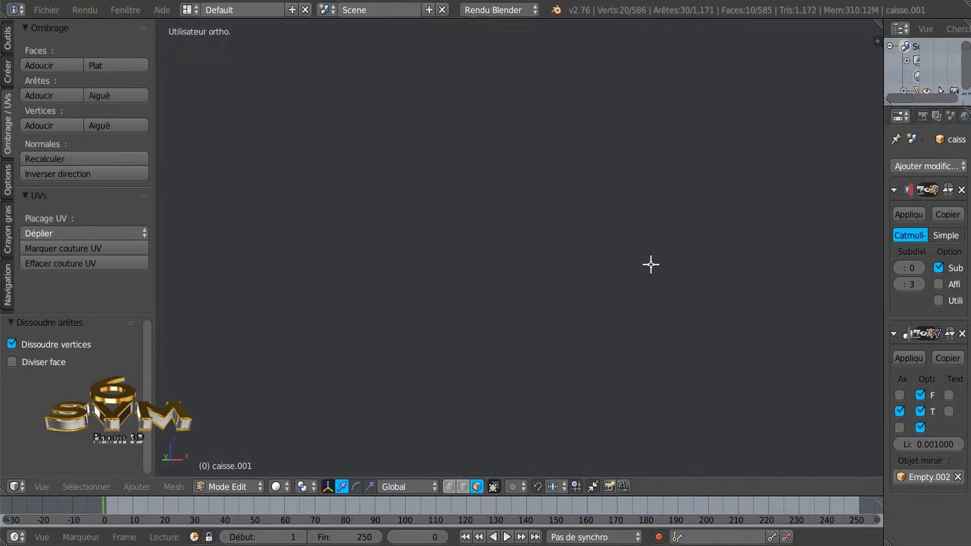
shift+middle_drag(619, 275, 764, 366)
shift+middle_drag(711, 229, 771, 289)
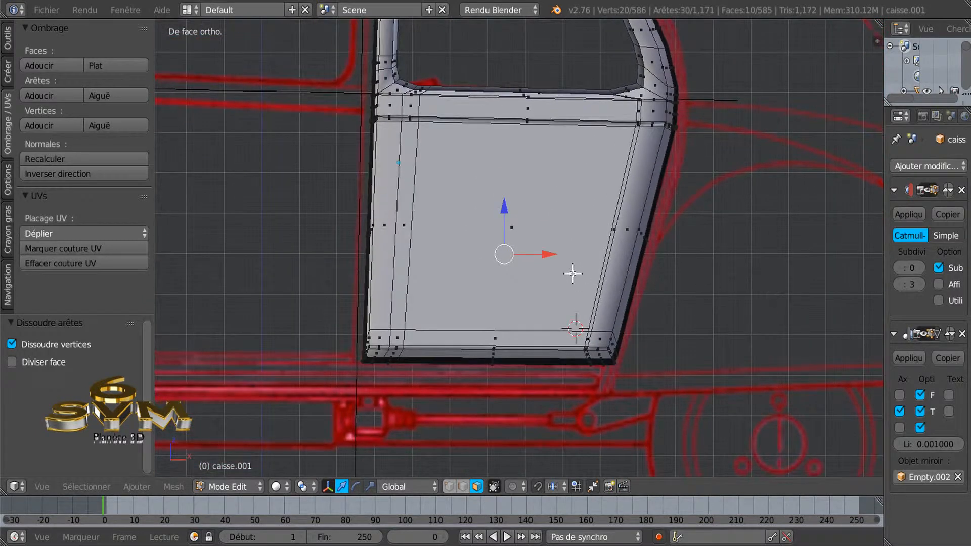
shift+middle_drag(556, 277, 558, 304)
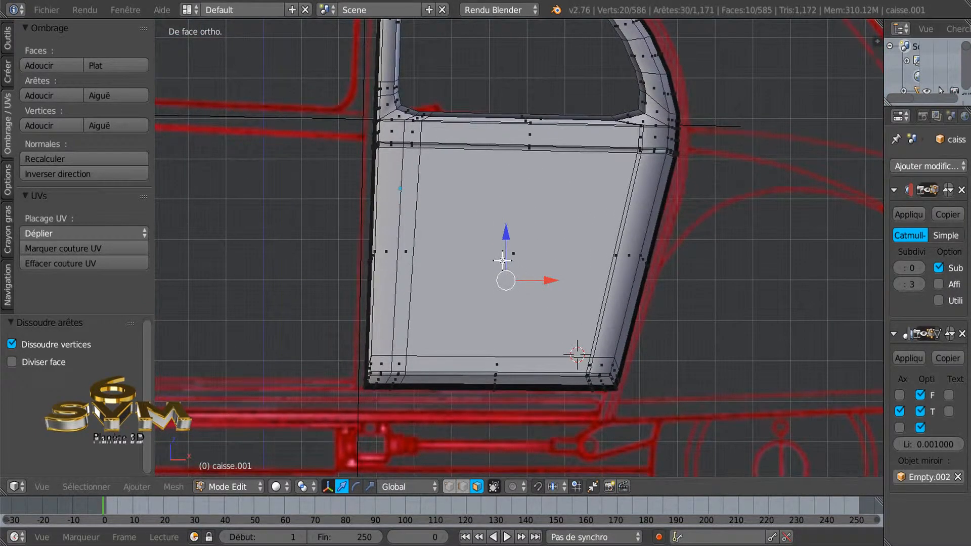
key(z)
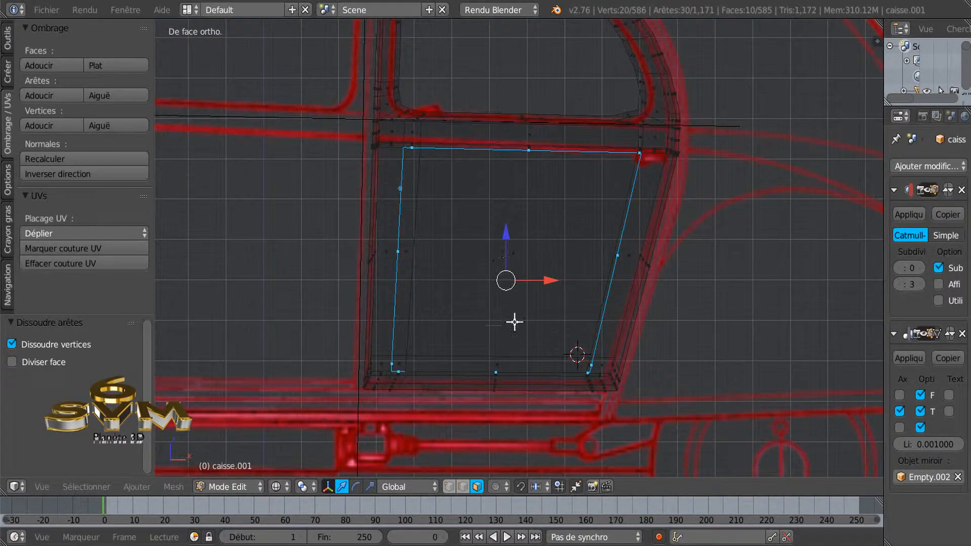
click(370, 486)
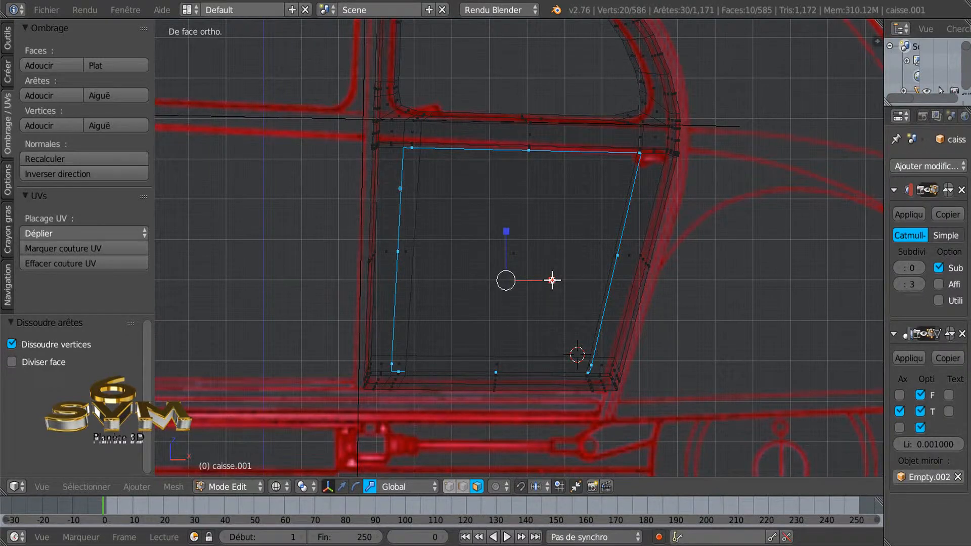
key(s)
key(x)
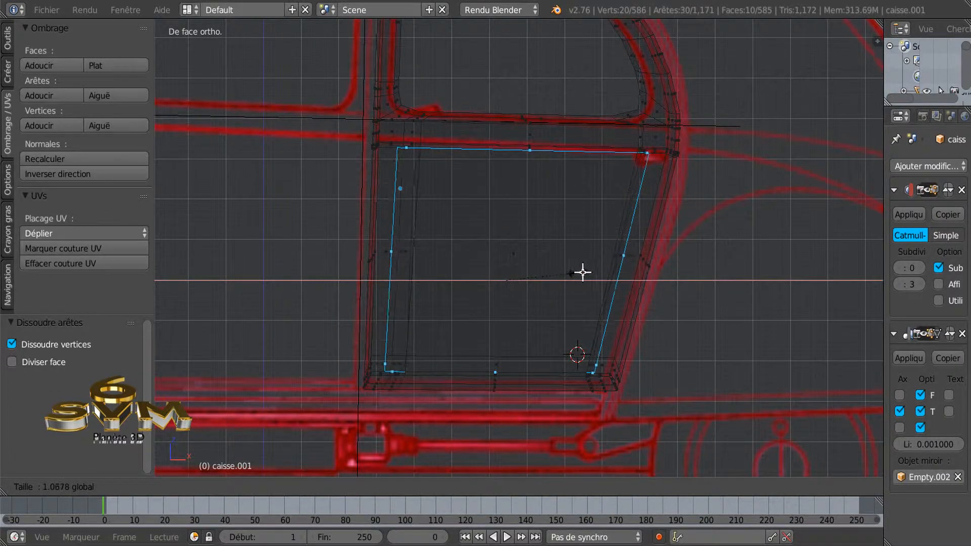
click(624, 269)
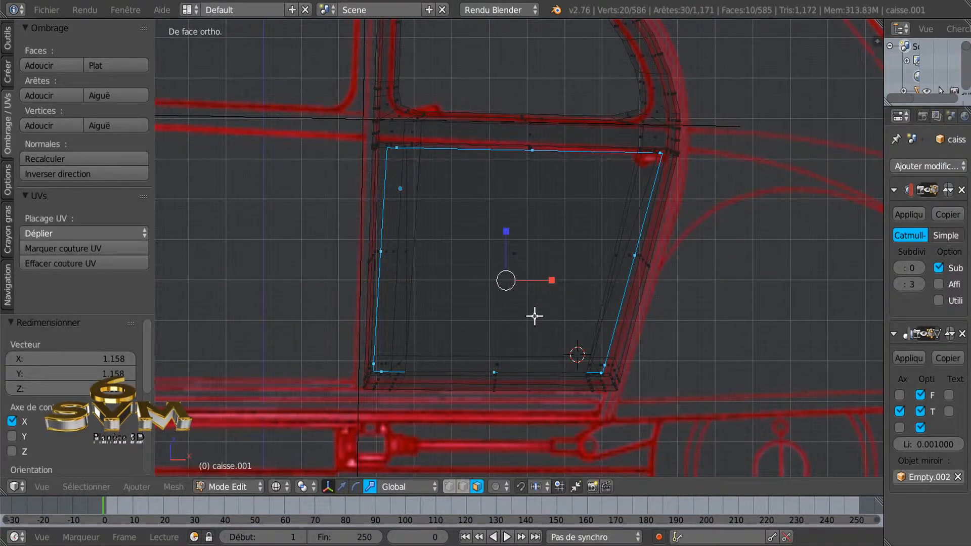
- Return to object mode and examine the reshaped lower corner of the door panel in solid shading
key(Tab)
scroll(542, 310, down, 2)
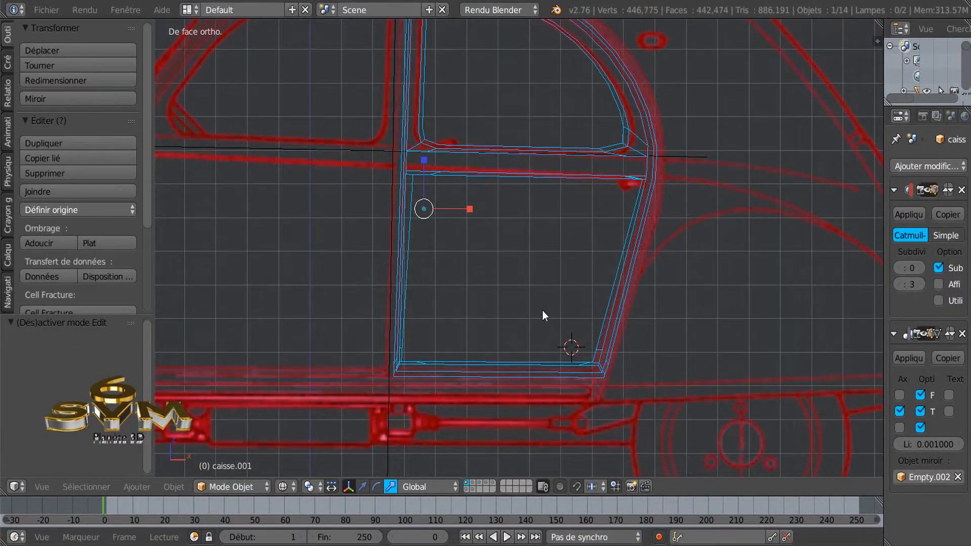
mouse_move(562, 294)
middle_down()
mouse_move(416, 344)
mouse_move(330, 332)
middle_up()
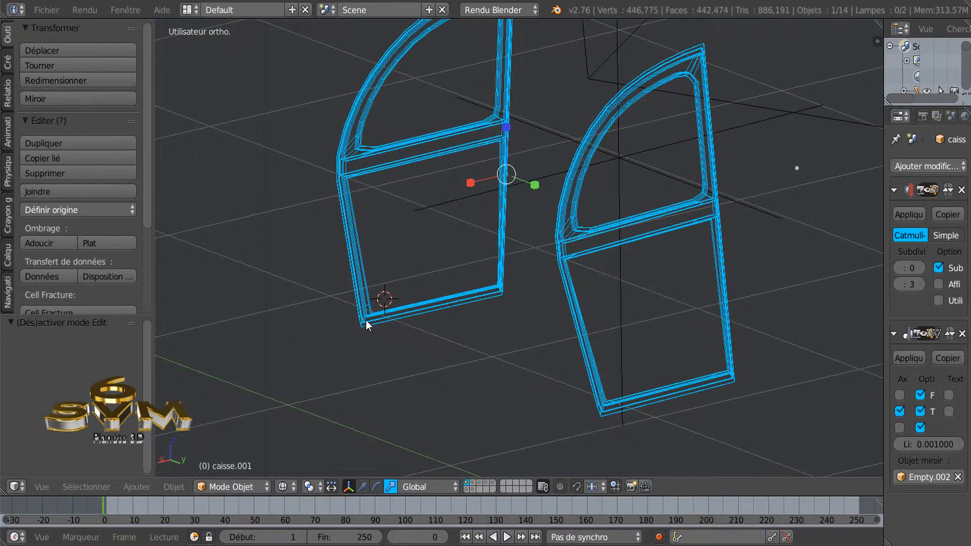
key(z)
scroll(394, 259, up, 5)
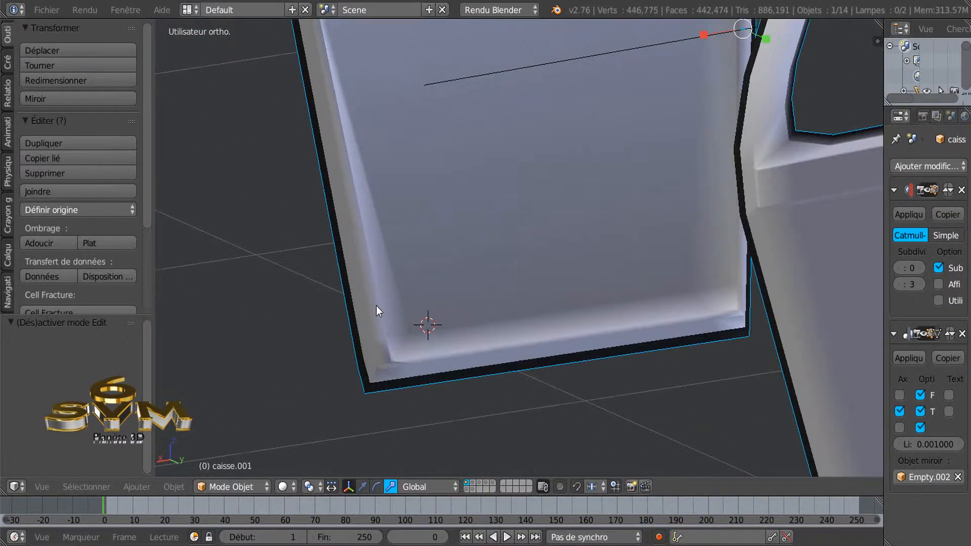
- Set the Subdivision Surface modifier's viewport level to 2 on the door body object
scroll(377, 305, down, 2)
middle_drag(417, 298, 429, 286)
scroll(361, 383, up, 3)
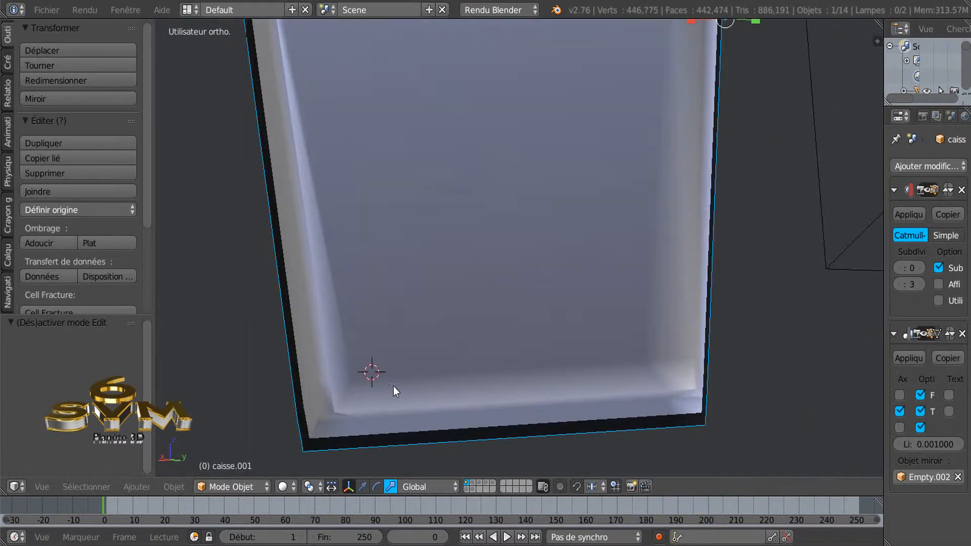
click(922, 271)
click(922, 271)
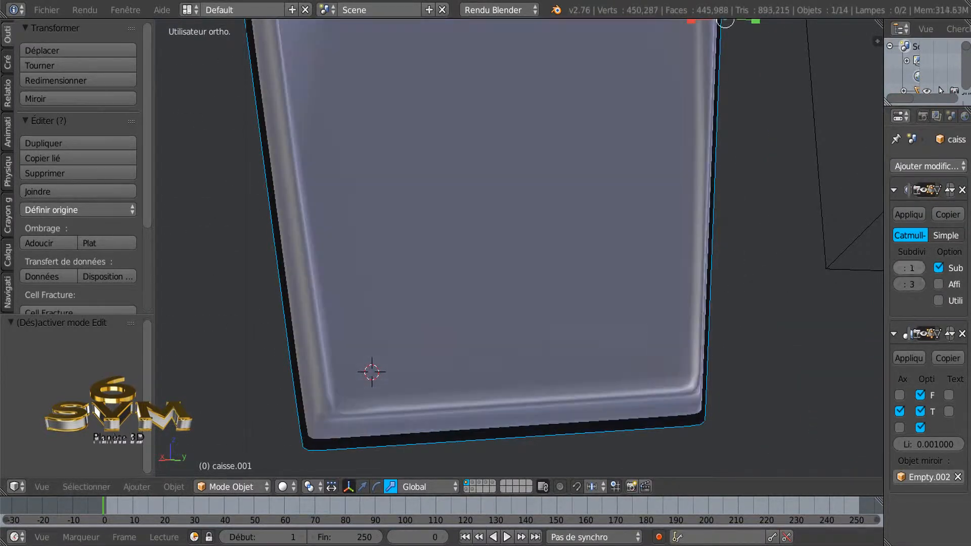
scroll(576, 353, down, 1)
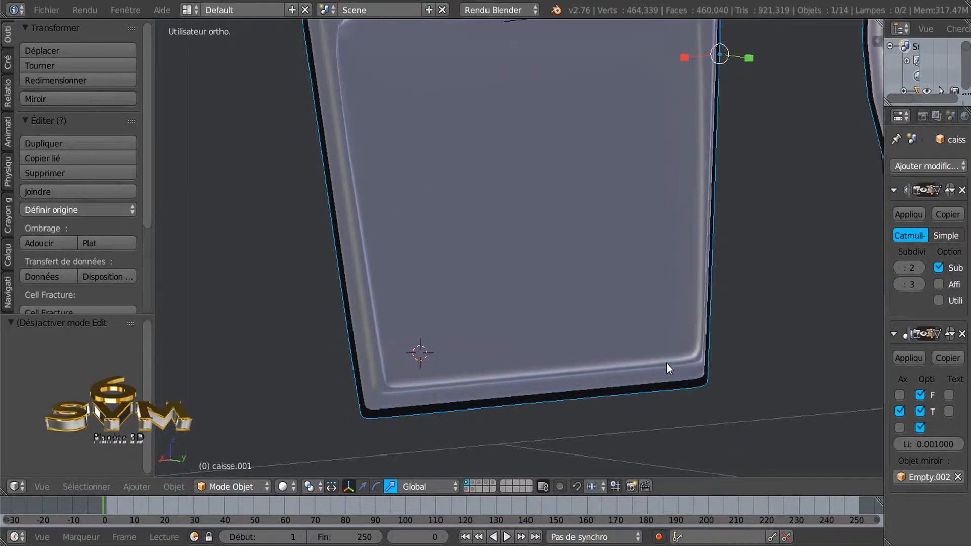
- Examine the smoothed door's inner panel border and outer side from several angles
scroll(666, 364, down, 2)
middle_drag(630, 350, 630, 341)
scroll(672, 250, up, 1)
scroll(671, 249, down, 1)
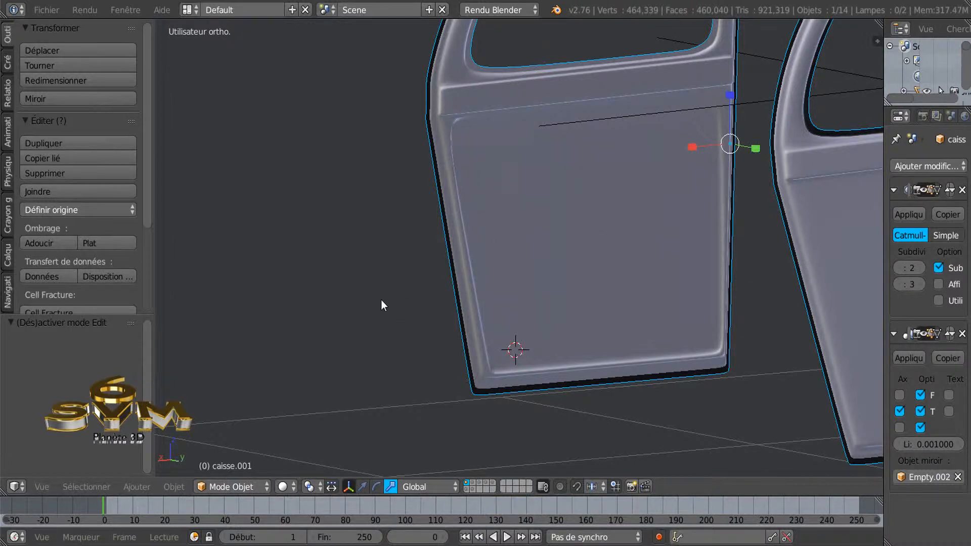
middle_drag(379, 309, 485, 371)
scroll(493, 373, up, 2)
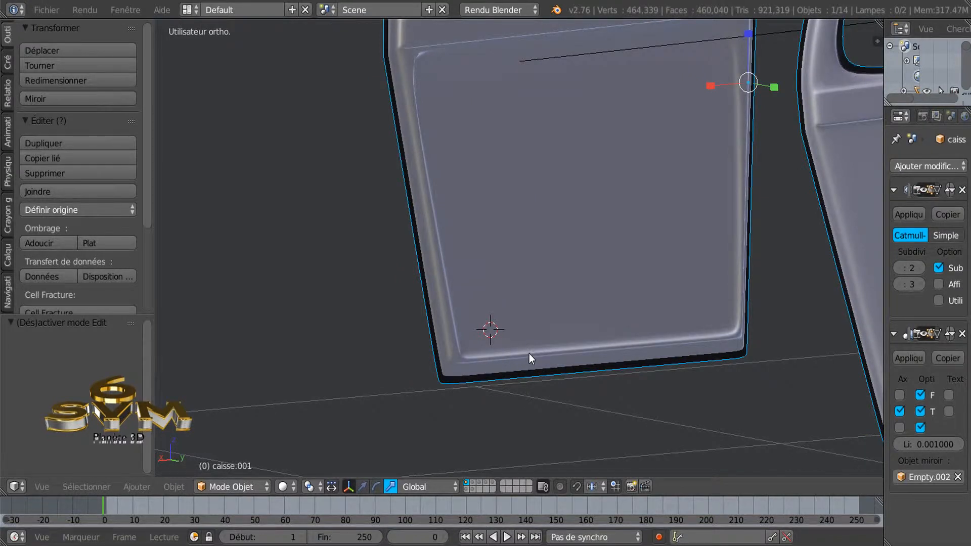
middle_drag(462, 354, 577, 356)
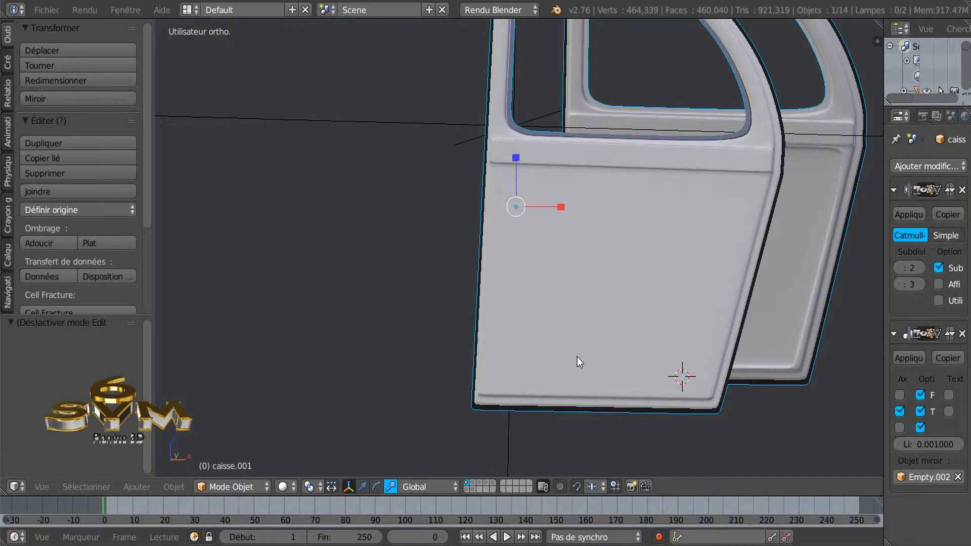
- In the front wireframe view, scale the inner panel's selected face loop slightly narrower along X in edit mode
key(KP_7)
key(KP_1)
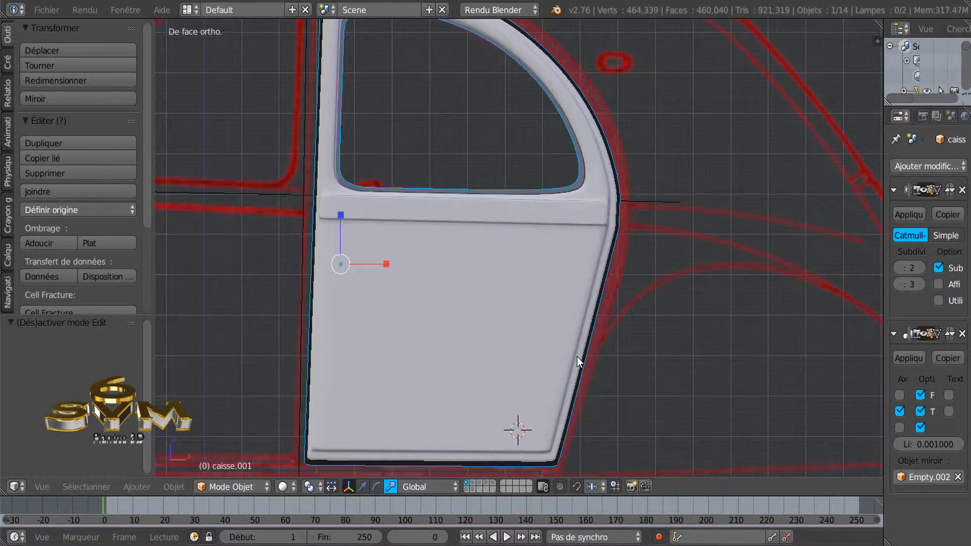
key(z)
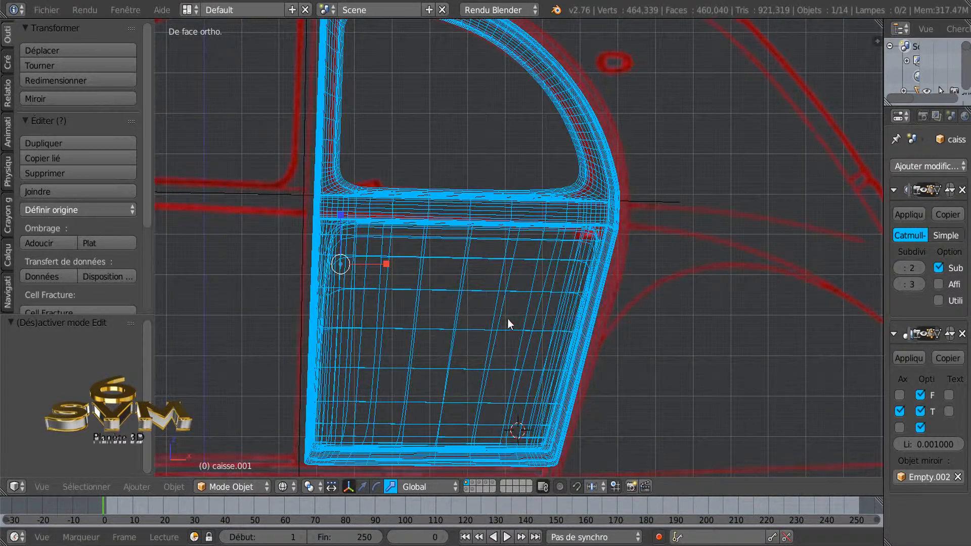
key(Tab)
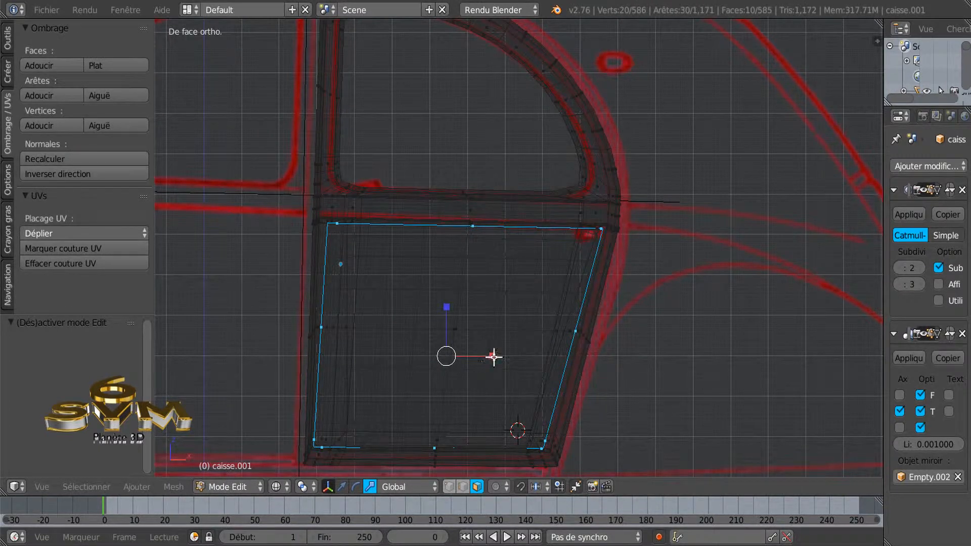
drag(491, 357, 482, 358)
- Return to object mode in solid shading and examine the narrowed inner panel border up close
mouse_move(531, 379)
middle_down()
mouse_move(582, 386)
mouse_move(442, 391)
mouse_move(423, 367)
mouse_move(427, 293)
mouse_move(442, 323)
middle_up()
key(Tab)
key(z)
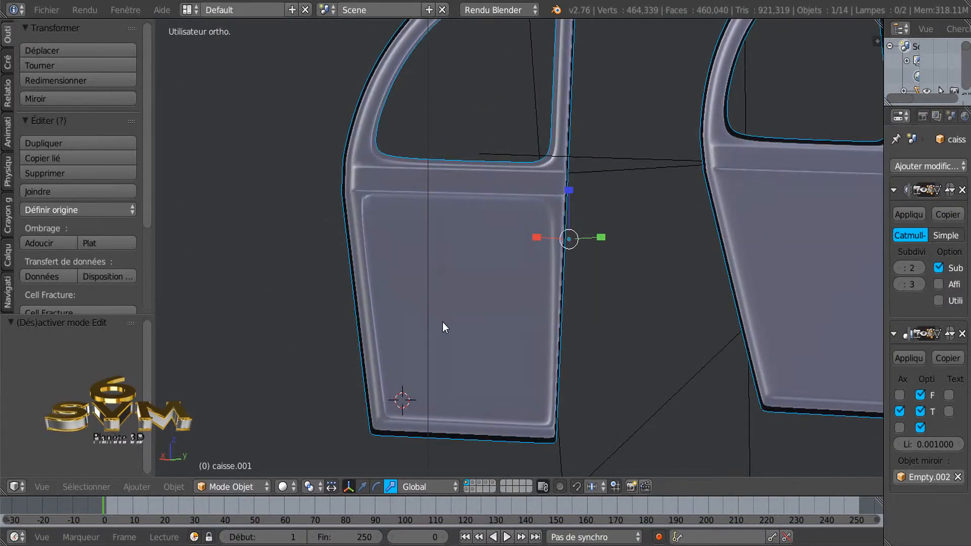
scroll(442, 323, up, 3)
scroll(441, 323, down, 2)
middle_drag(438, 356, 470, 350)
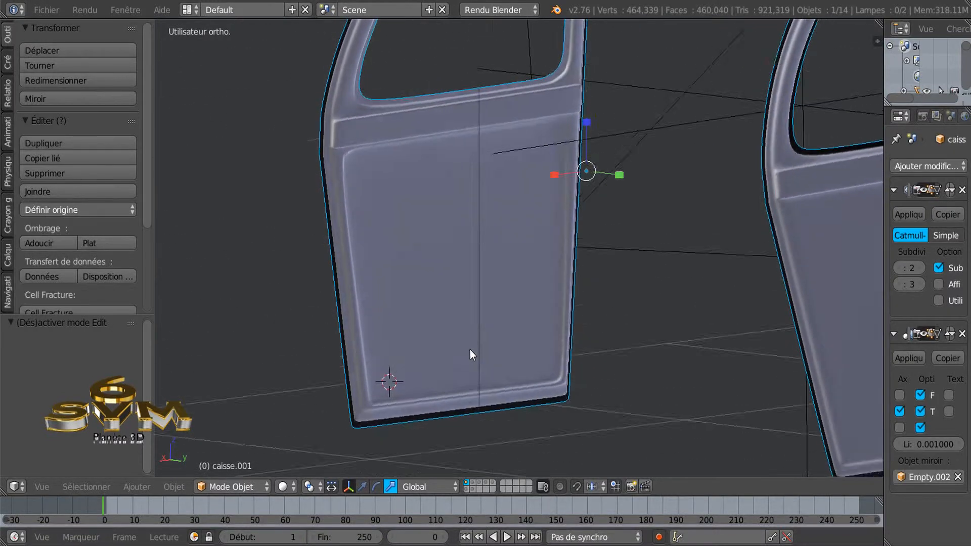
scroll(469, 350, up, 3)
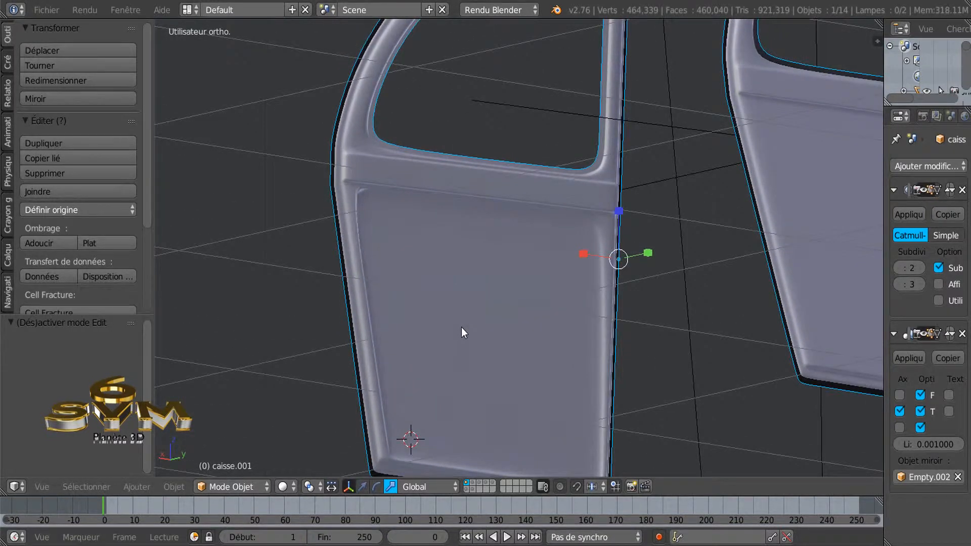
middle_drag(545, 332, 547, 351)
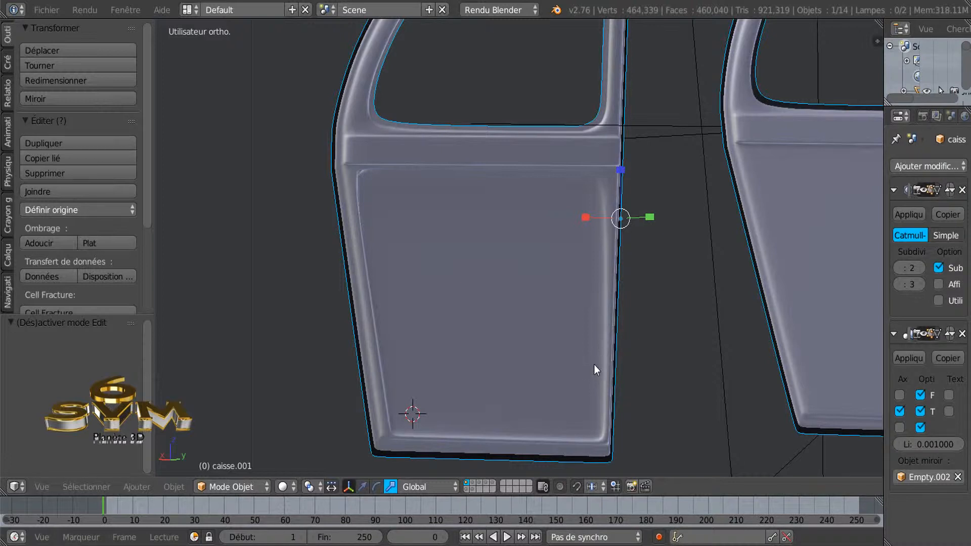
- Try a horizontal loop cut across the door slid up near the inner panel's upper edge, and undo it
key(Tab)
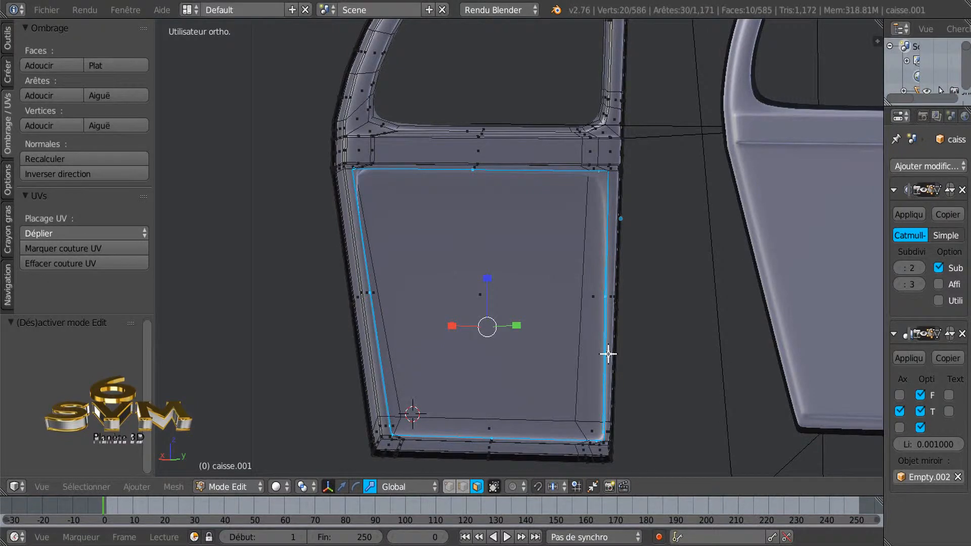
key(ctrl+r)
click(609, 355)
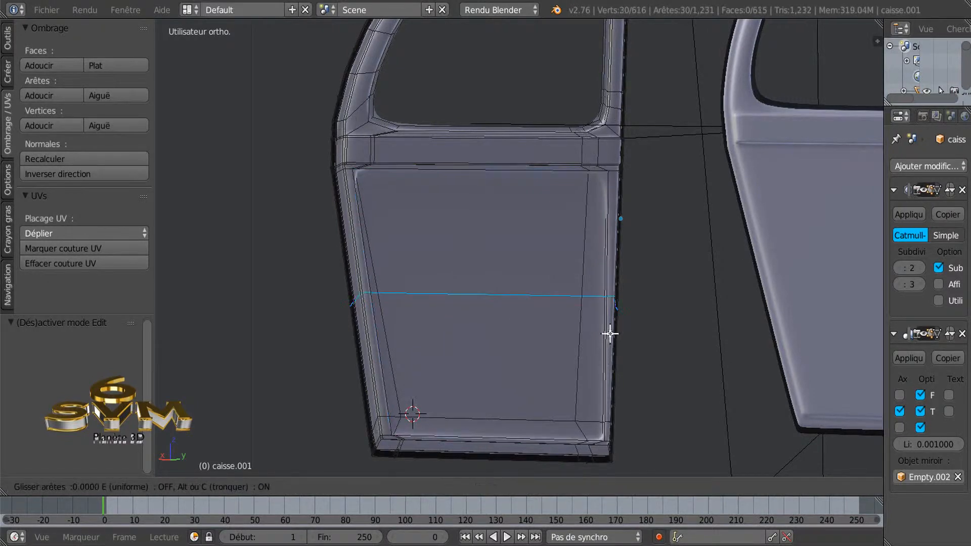
click(640, 236)
mouse_move(624, 342)
middle_down()
mouse_move(643, 347)
mouse_move(636, 355)
middle_up()
scroll(574, 323, up, 3)
scroll(574, 322, down, 3)
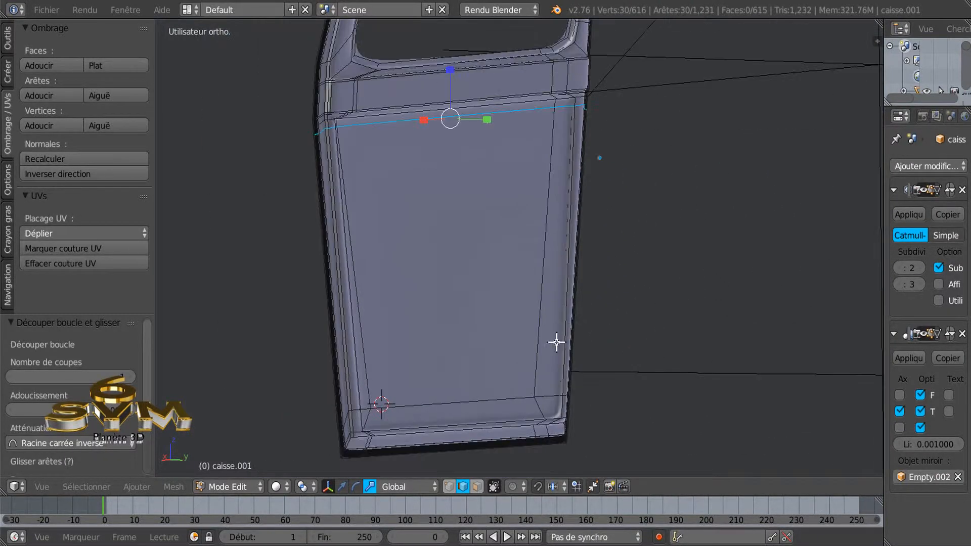
key(a)
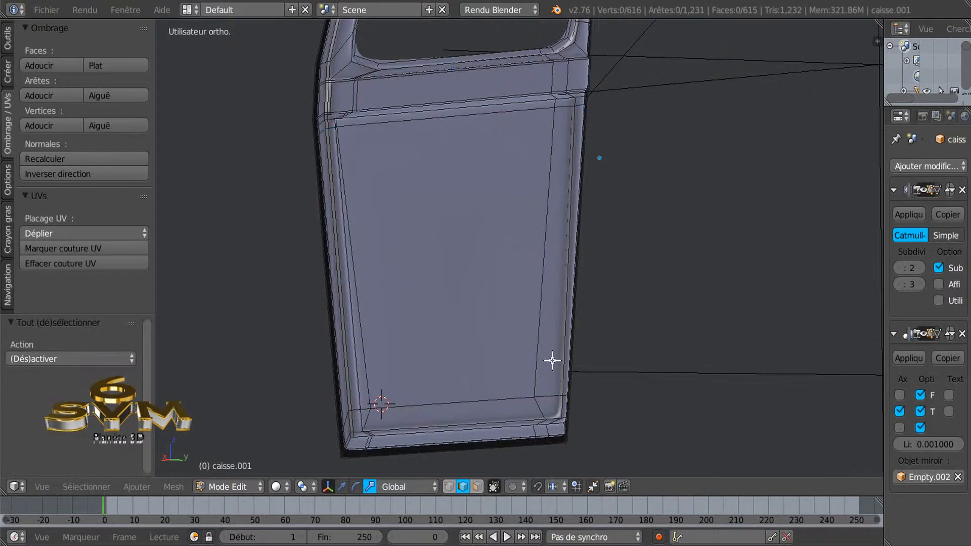
key(ctrl+z)
key(ctrl+z)
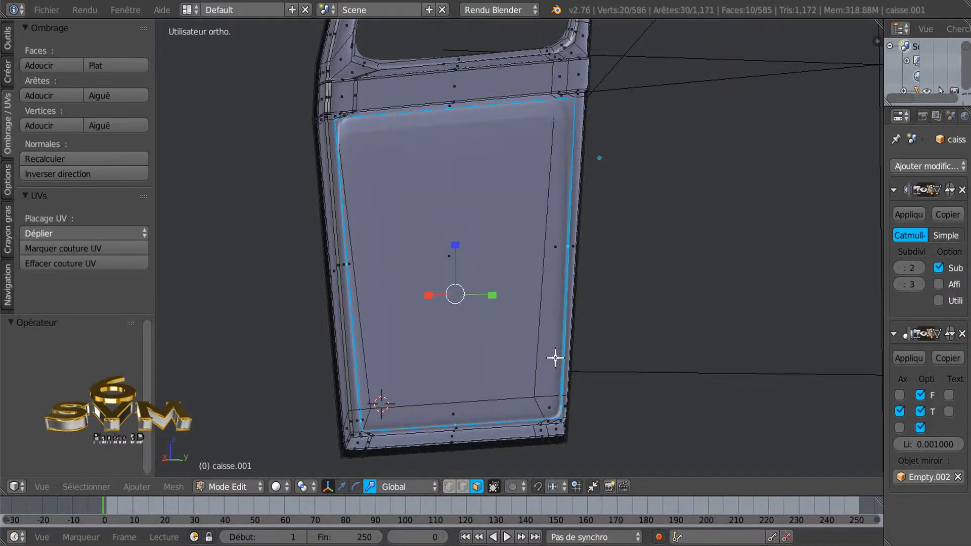
- Set the Subdivision Surface viewport level to 0 while viewing the inner panel's lower corner up close
middle_drag(567, 329, 574, 309)
scroll(560, 364, up, 3)
shift+middle_drag(543, 377, 568, 296)
scroll(567, 411, up, 2)
middle_drag(566, 420, 564, 432)
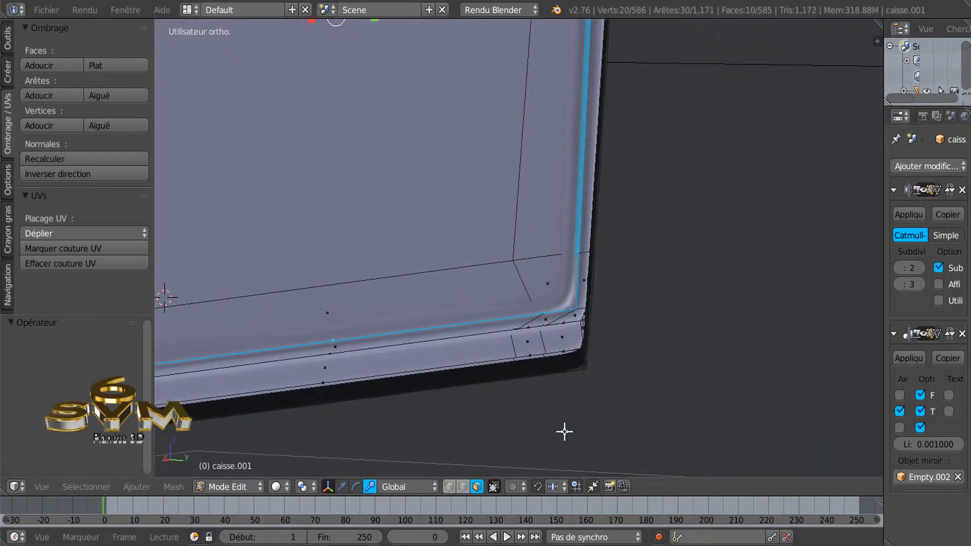
scroll(562, 320, up, 2)
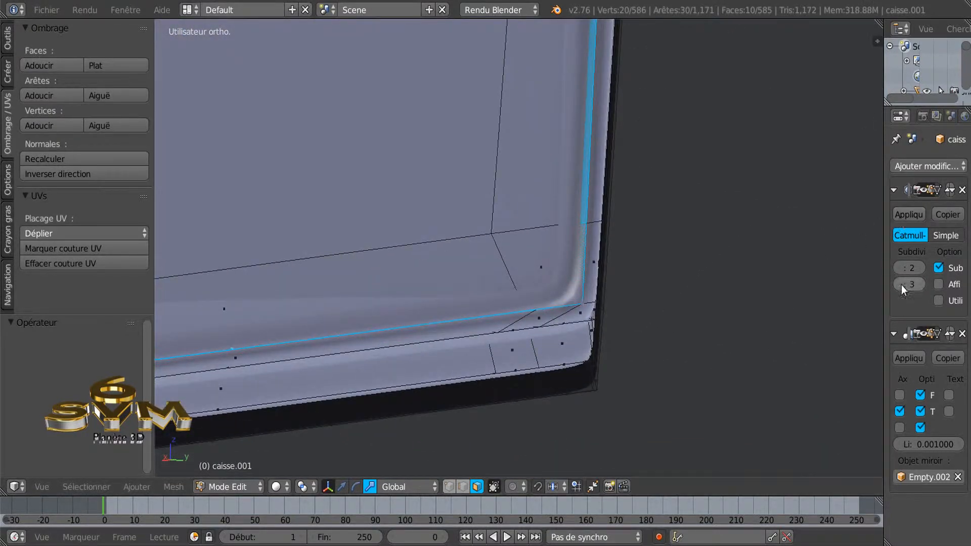
click(898, 268)
click(898, 269)
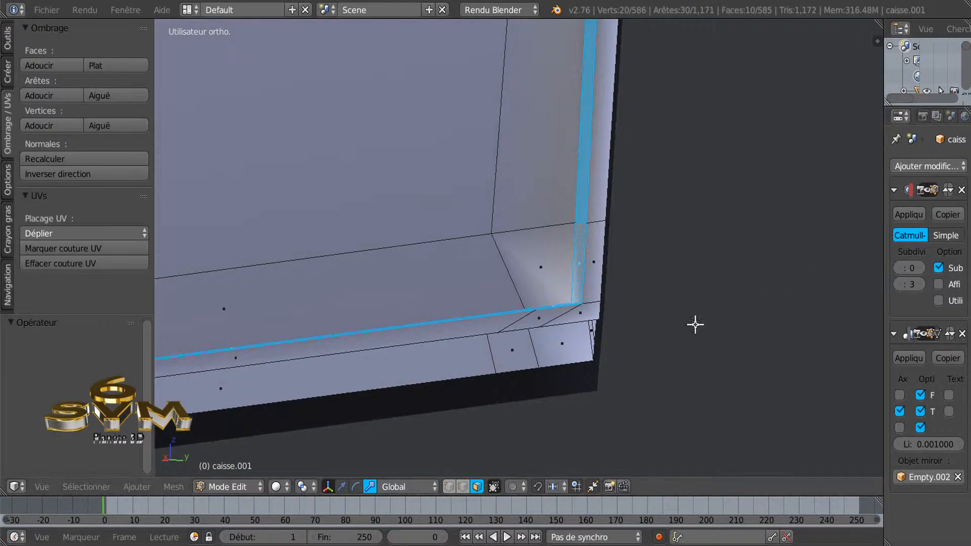
- Select only the two narrow strip faces along the inner panel's straight vertical edge and check their extent
right_click(571, 283)
shift+right_click(578, 212)
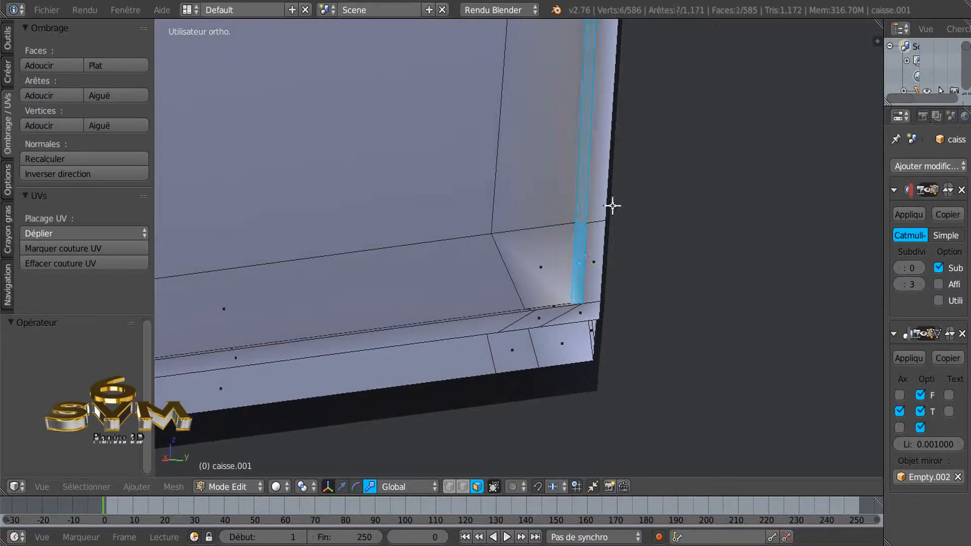
scroll(651, 199, up, 5)
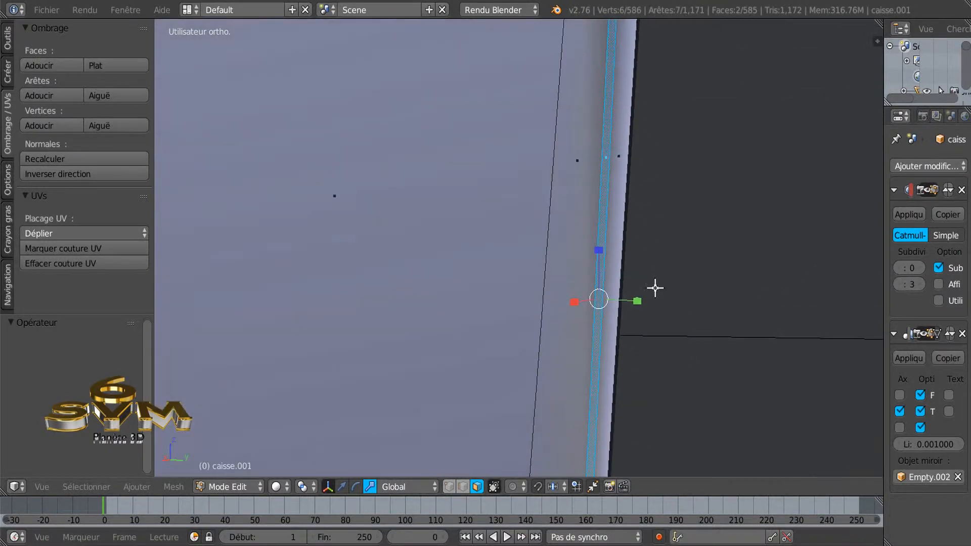
scroll(662, 256, down, 6)
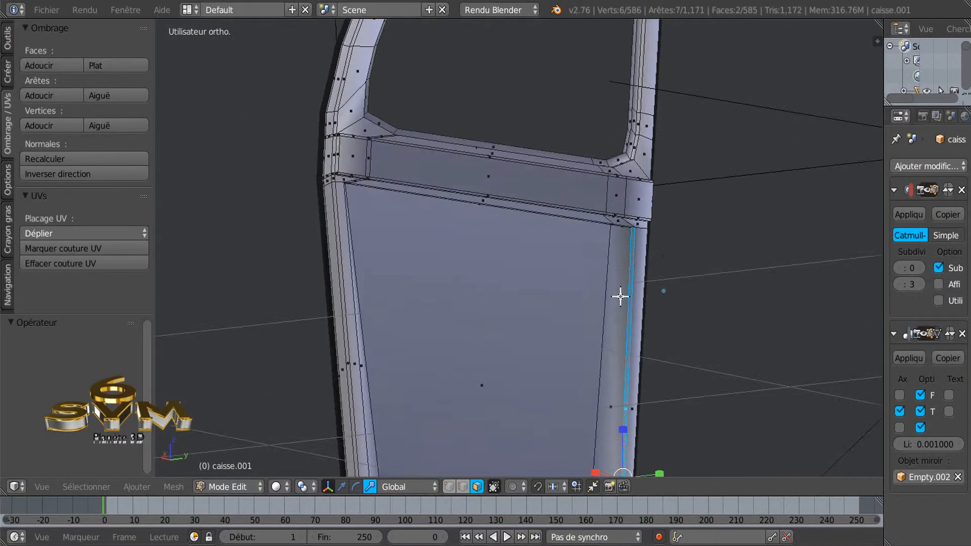
scroll(620, 283, up, 2)
scroll(622, 262, down, 4)
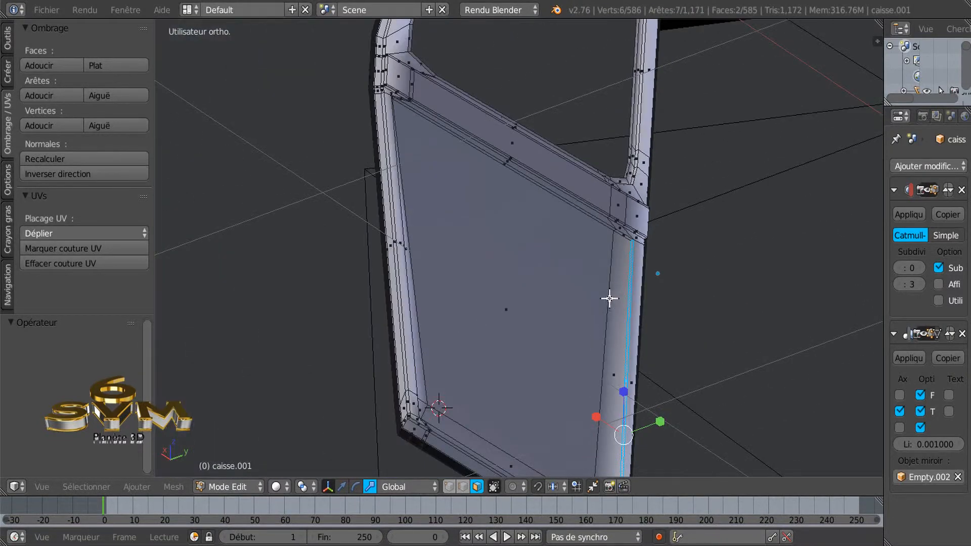
middle_drag(610, 298, 596, 359)
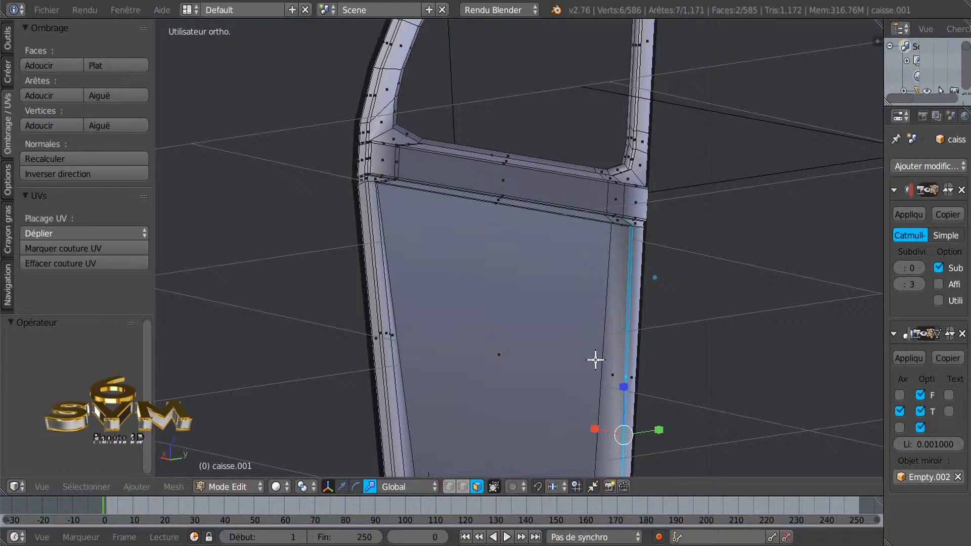
- In the front wireframe view, rotate the two selected strip faces by -1.776° to align them with the door's vertical edge
key(z)
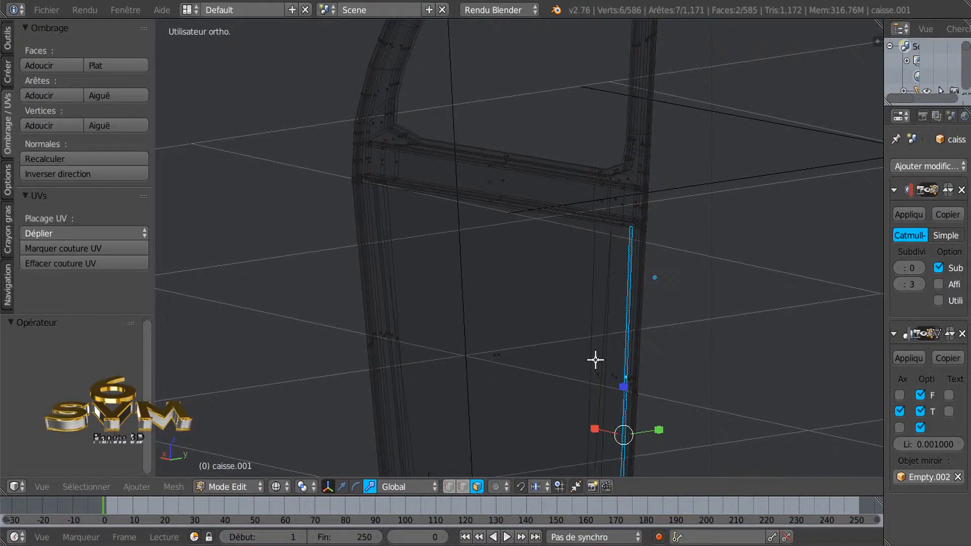
key(KP_1)
scroll(595, 360, down, 6)
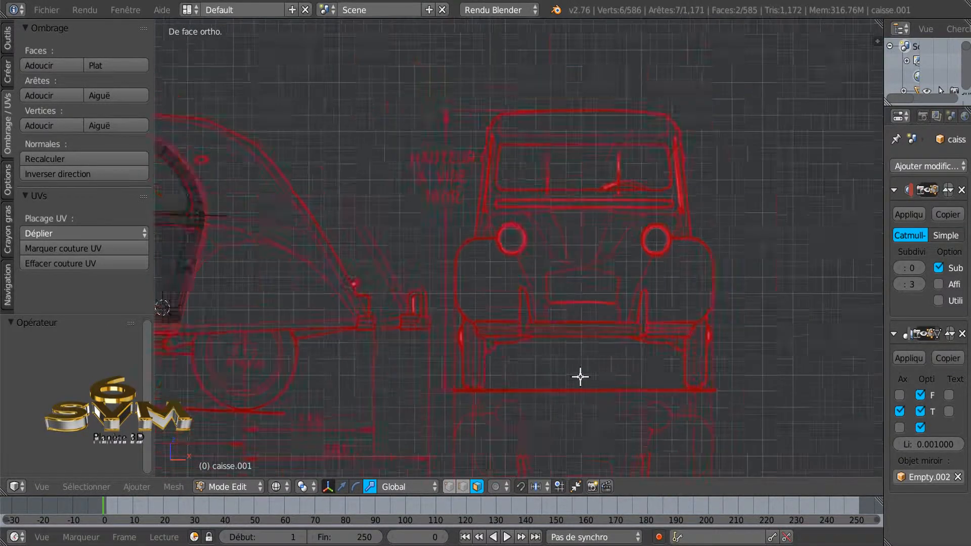
shift+middle_drag(525, 316, 766, 303)
scroll(380, 277, up, 8)
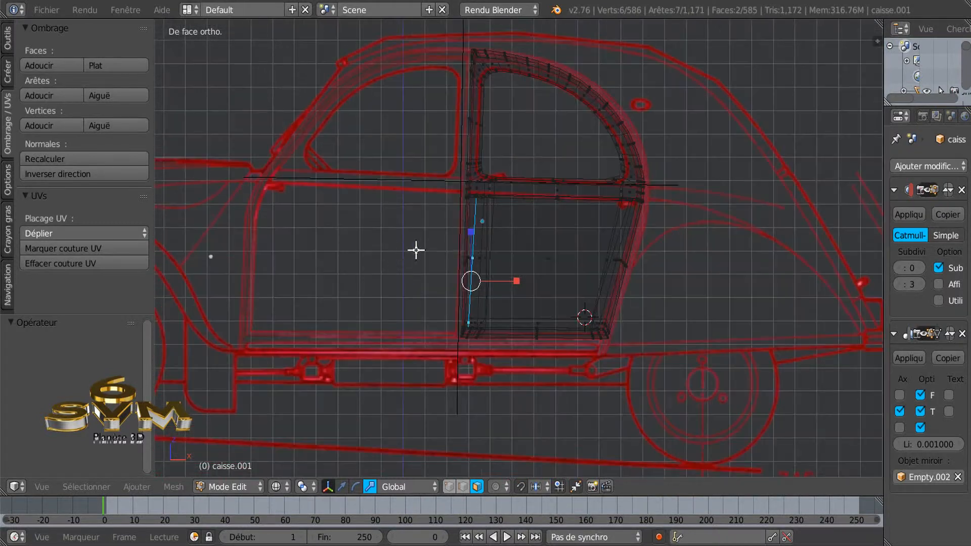
shift+middle_drag(518, 297, 511, 243)
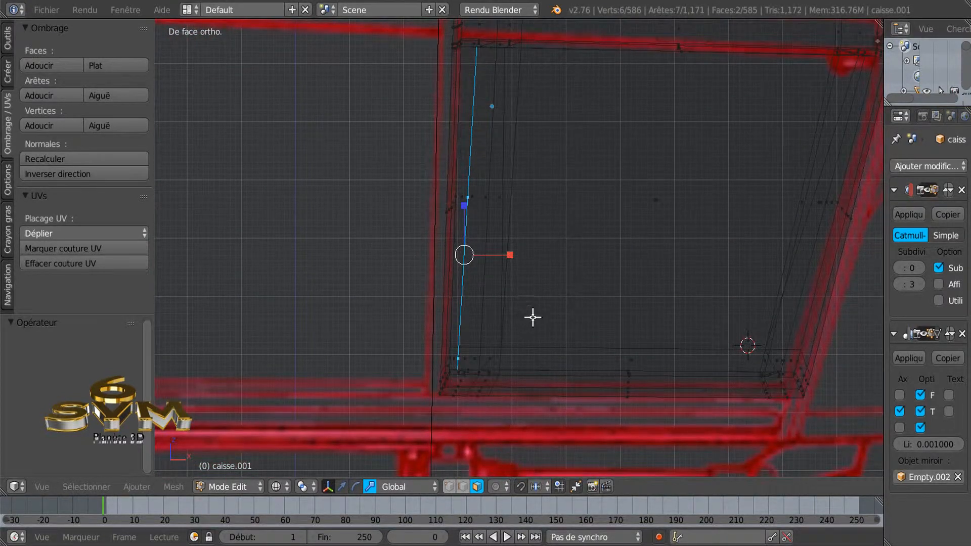
click(301, 487)
click(319, 420)
key(r)
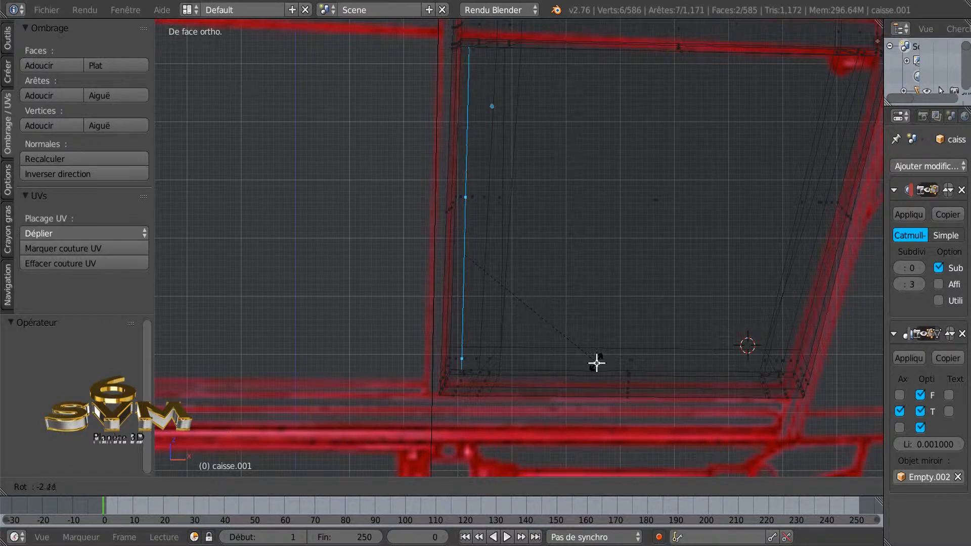
click(597, 364)
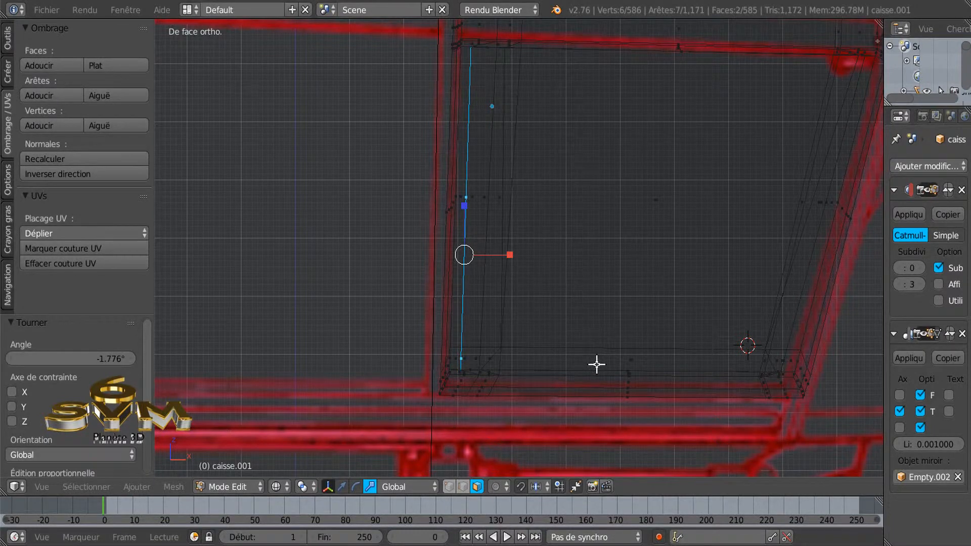
- Switch back to solid shading in edit mode and set the Subdivision Surface viewport level to 2
scroll(596, 364, down, 2)
key(Tab)
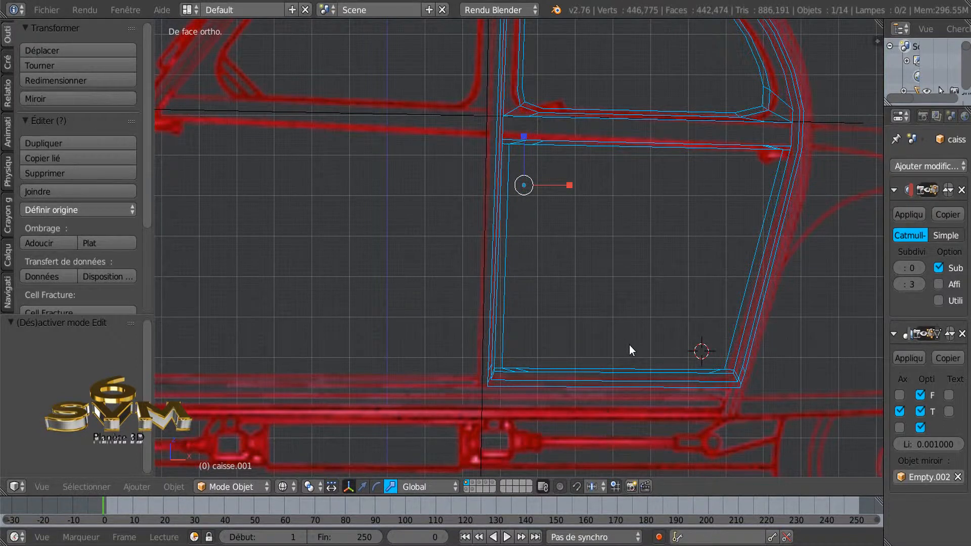
key(z)
key(Tab)
middle_drag(630, 405, 617, 390)
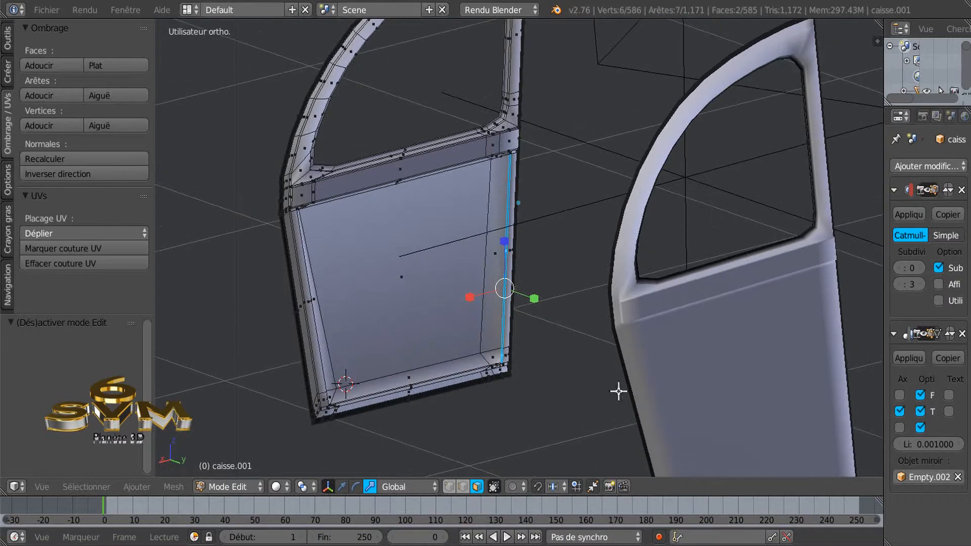
click(923, 268)
click(923, 268)
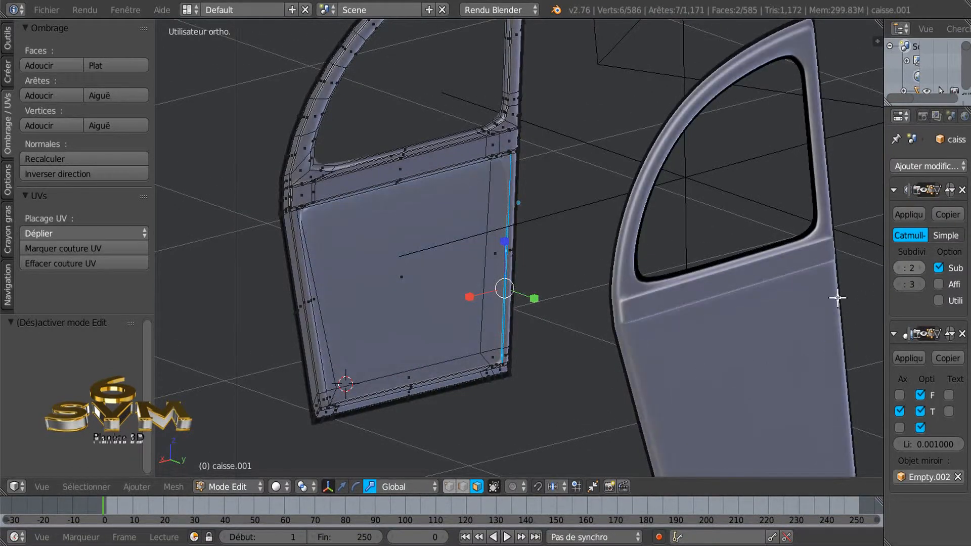
- Leave edit mode and inspect the smoothed border and corners of the door's inner panel from several angles
scroll(474, 375, up, 4)
middle_drag(459, 339, 459, 334)
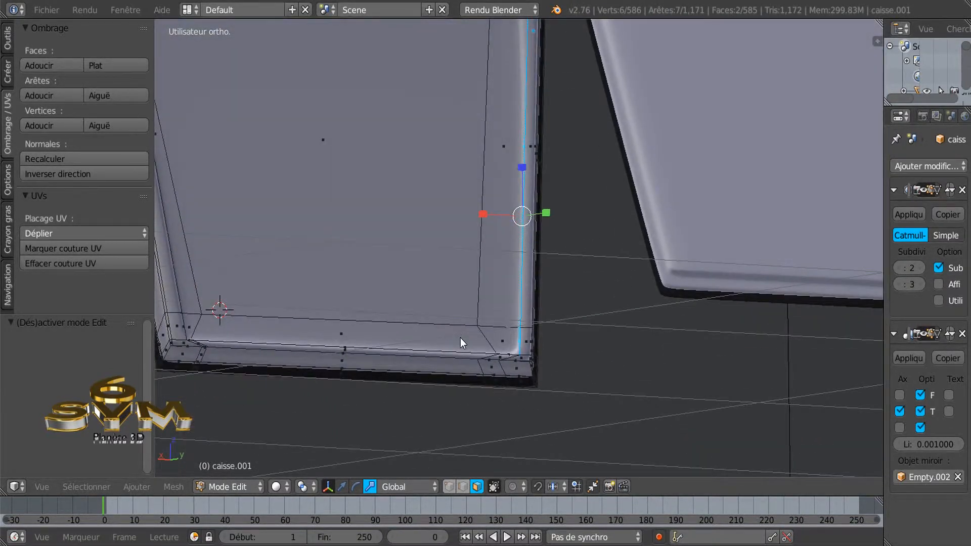
key(Tab)
scroll(481, 339, down, 4)
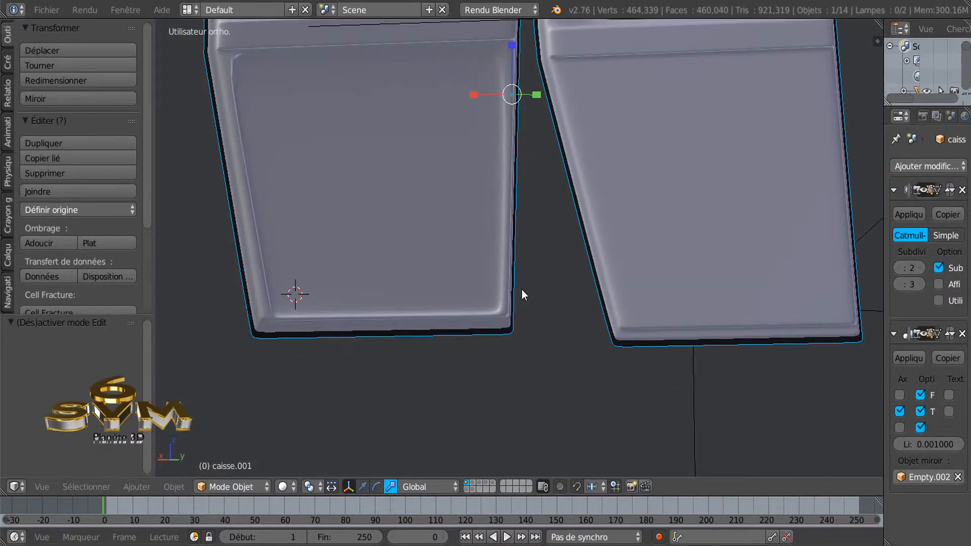
middle_drag(520, 290, 535, 245)
scroll(438, 279, up, 2)
middle_drag(434, 277, 397, 287)
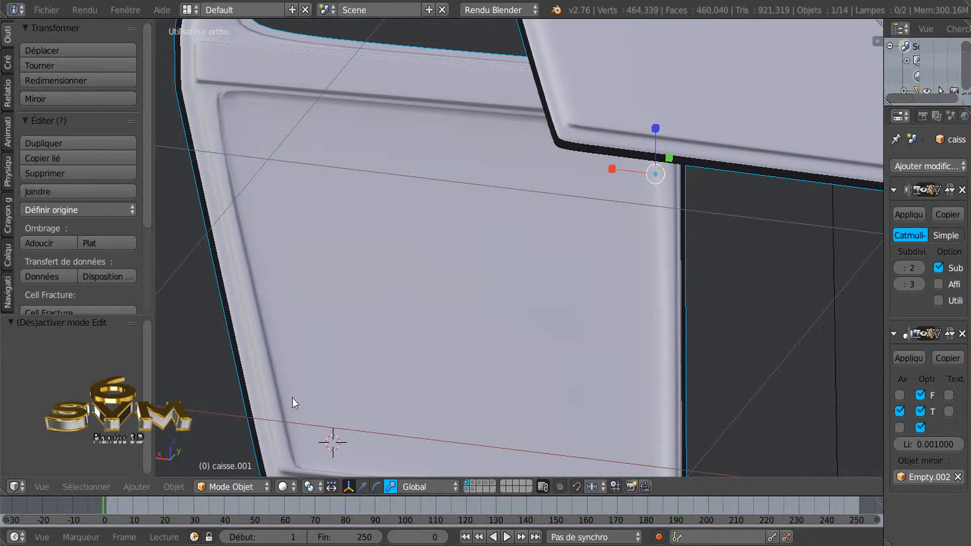
scroll(408, 430, down, 1)
mouse_move(445, 442)
middle_down()
mouse_move(445, 354)
mouse_move(436, 457)
middle_up()
middle_drag(433, 396, 488, 396)
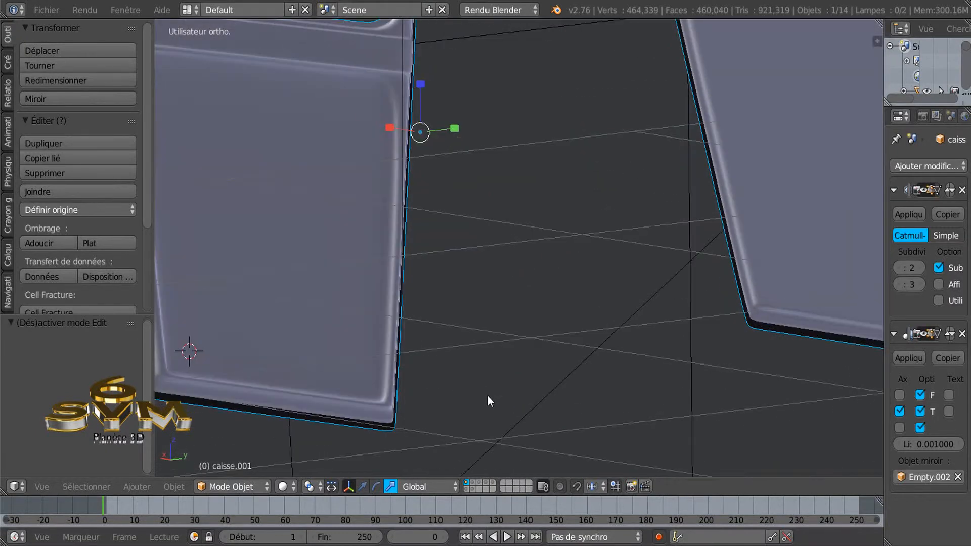
middle_drag(392, 405, 445, 369)
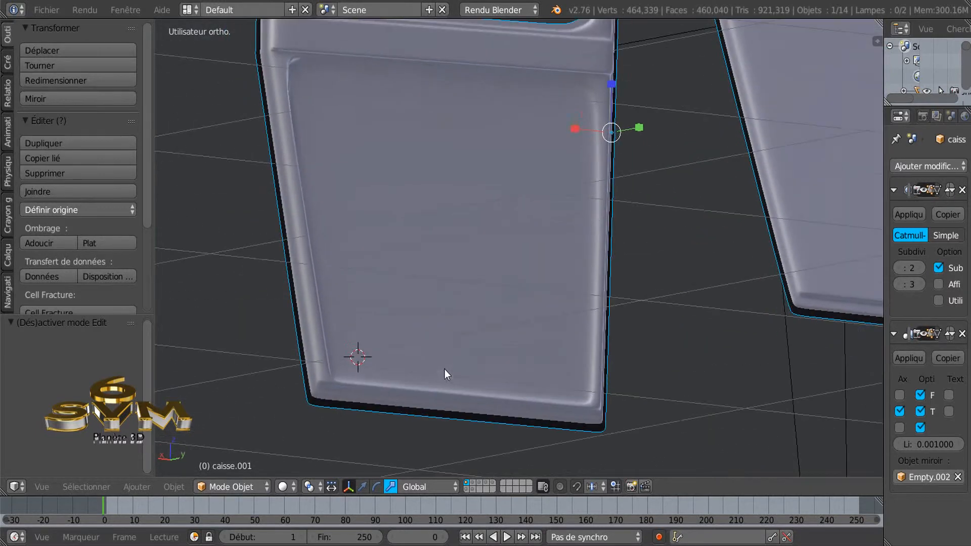
middle_drag(381, 231, 456, 393)
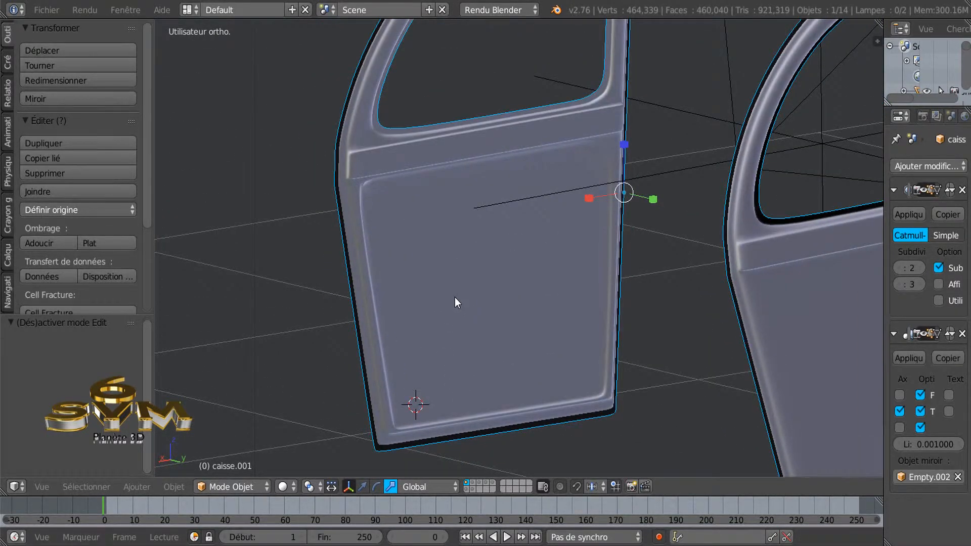
- Return to edit mode on the door mesh in solid shading, framing the inner panel
key(z)
key(Tab)
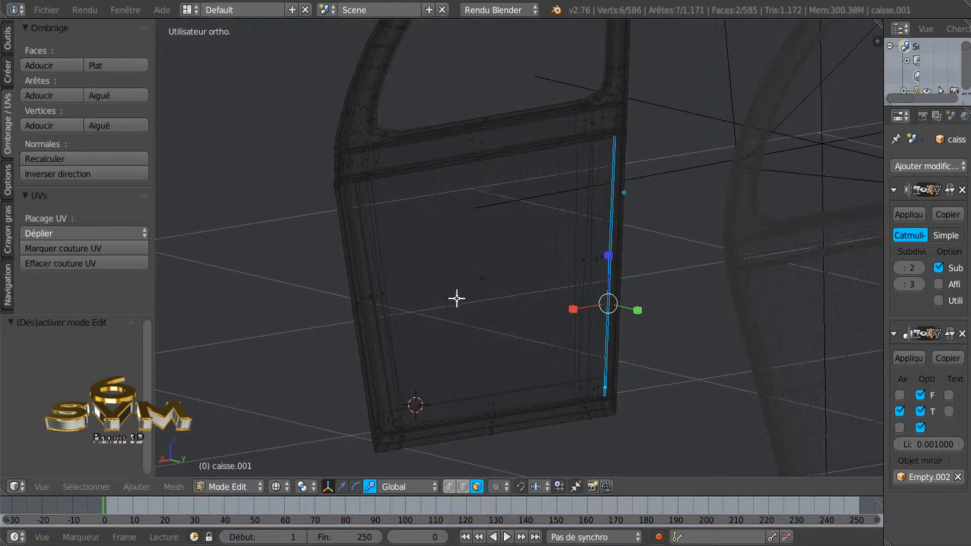
middle_drag(457, 297, 571, 301)
key(z)
scroll(506, 315, up, 2)
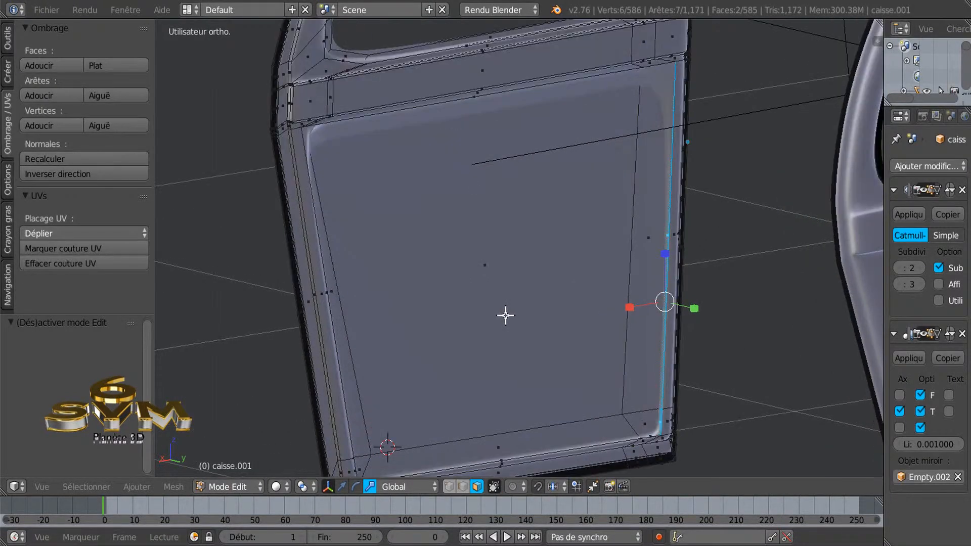
- Set the Subdivision Surface viewport level to 0 and switch to edge selection
click(901, 271)
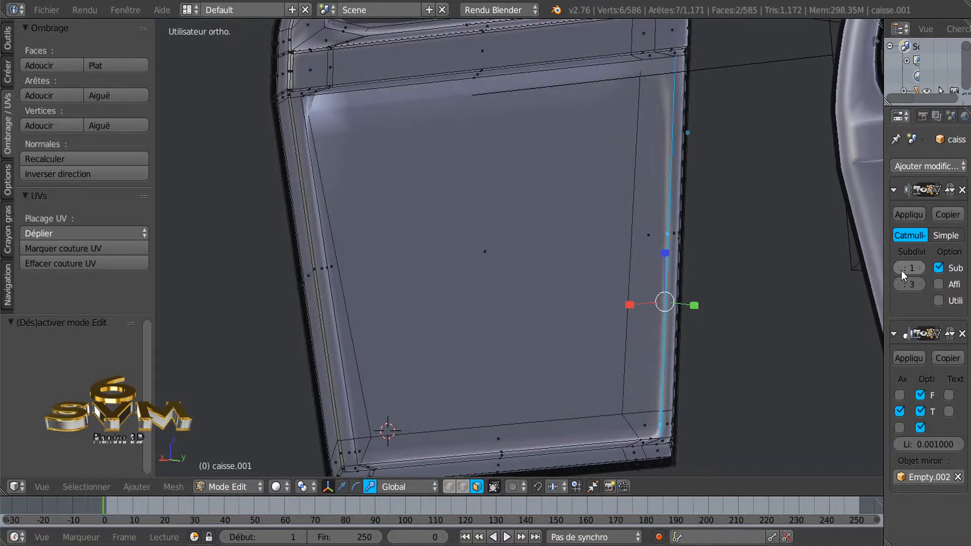
click(901, 271)
middle_drag(637, 297, 499, 305)
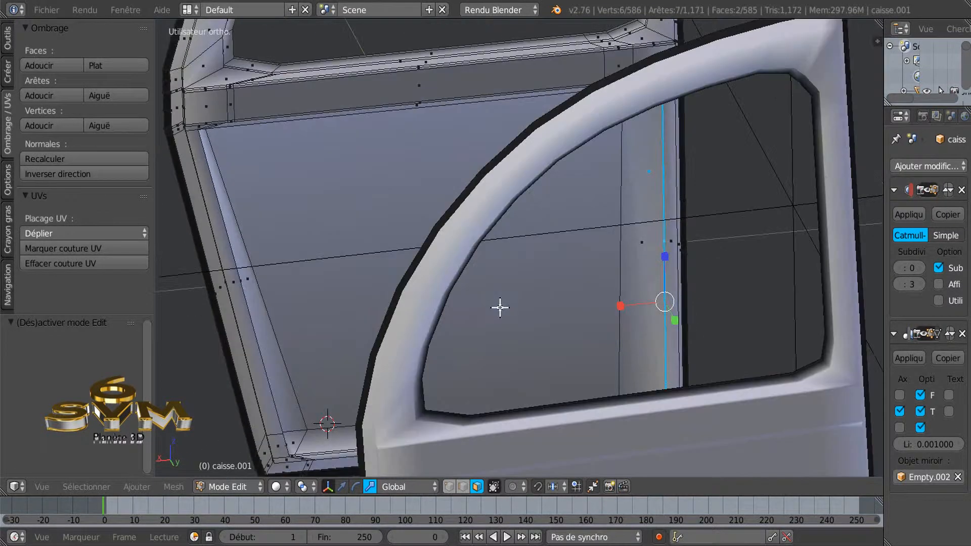
middle_drag(326, 322, 362, 331)
click(449, 486)
middle_drag(326, 254, 297, 180)
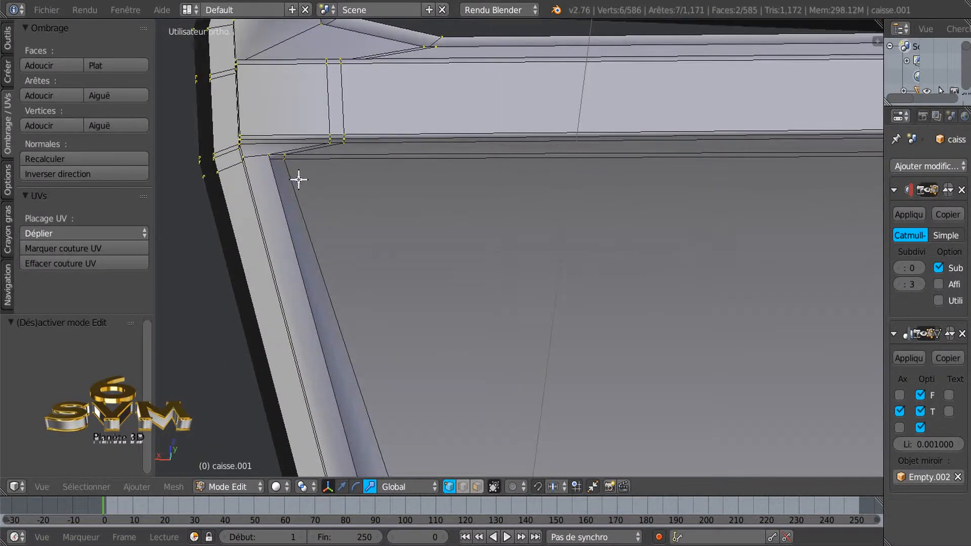
click(460, 486)
- Examine the inner panel's upper corner where the sloped side border meets the horizontal strip below the window
middle_drag(387, 271, 384, 251)
middle_drag(412, 311, 393, 317)
scroll(393, 316, down, 2)
middle_drag(404, 357, 471, 245)
middle_drag(470, 290, 445, 291)
scroll(449, 327, up, 3)
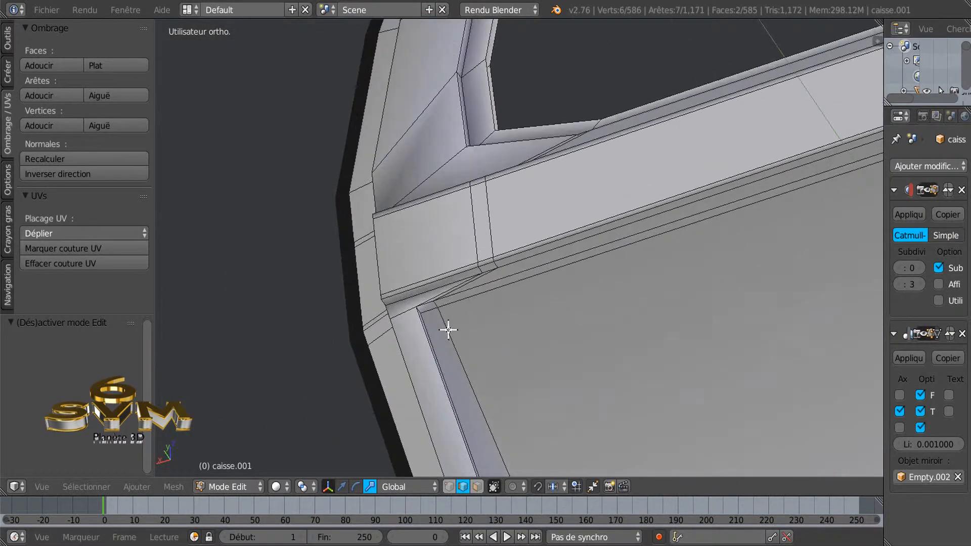
middle_drag(450, 326, 451, 314)
shift+middle_drag(469, 406, 448, 260)
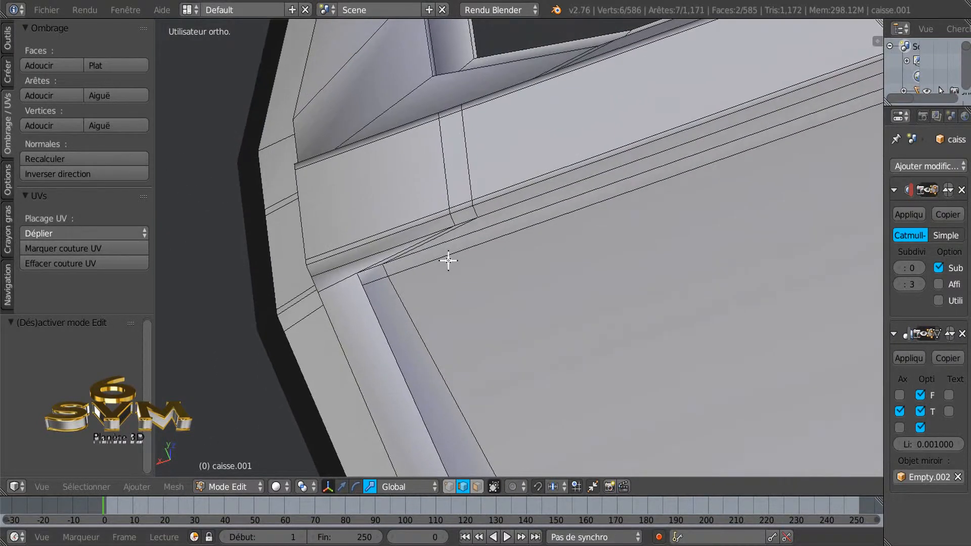
scroll(548, 336, down, 6)
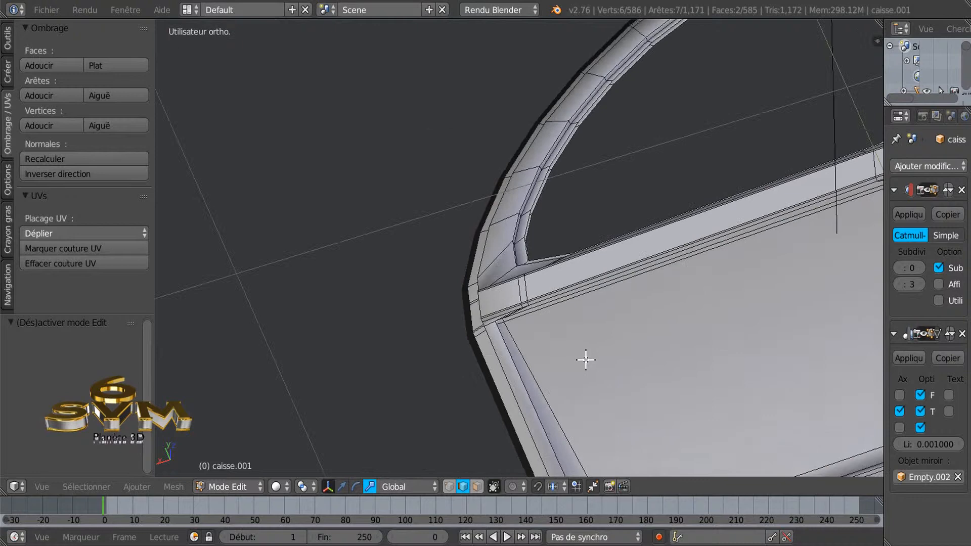
middle_drag(574, 365, 554, 201)
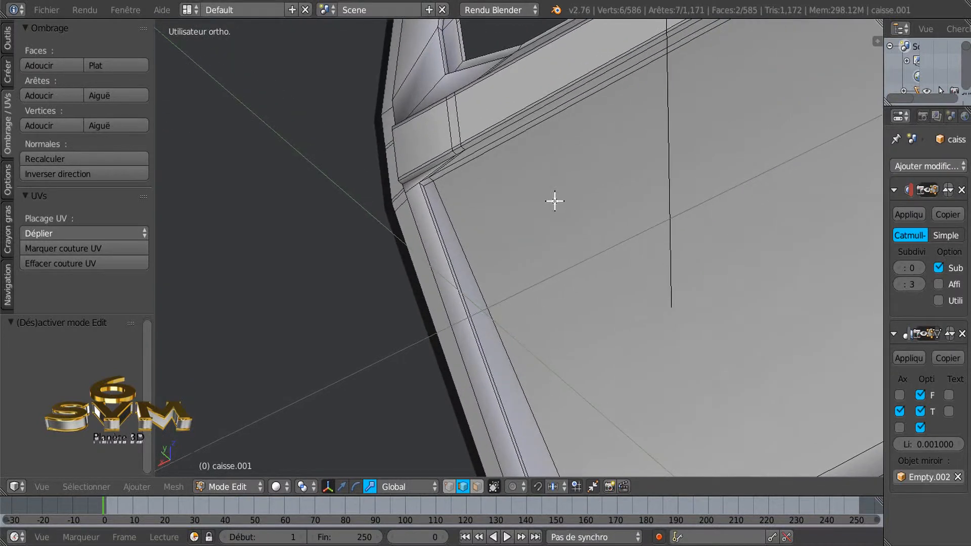
middle_drag(533, 251, 534, 228)
shift+middle_drag(495, 386, 501, 248)
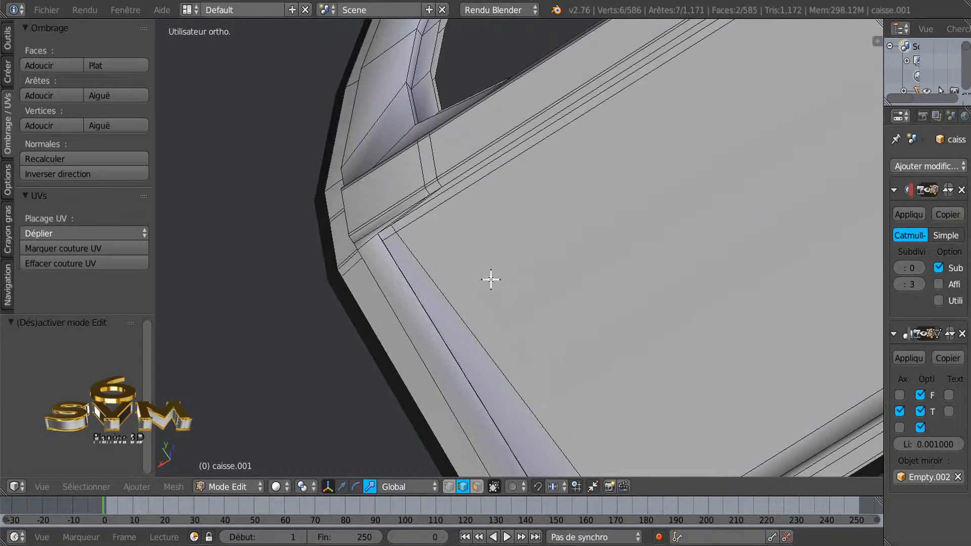
- Slide the short edge atop the sloped border's innermost line along the panel's upper border by a factor of -0.071, with the move manipulator enabled
middle_drag(425, 305, 483, 329)
right_click(468, 293)
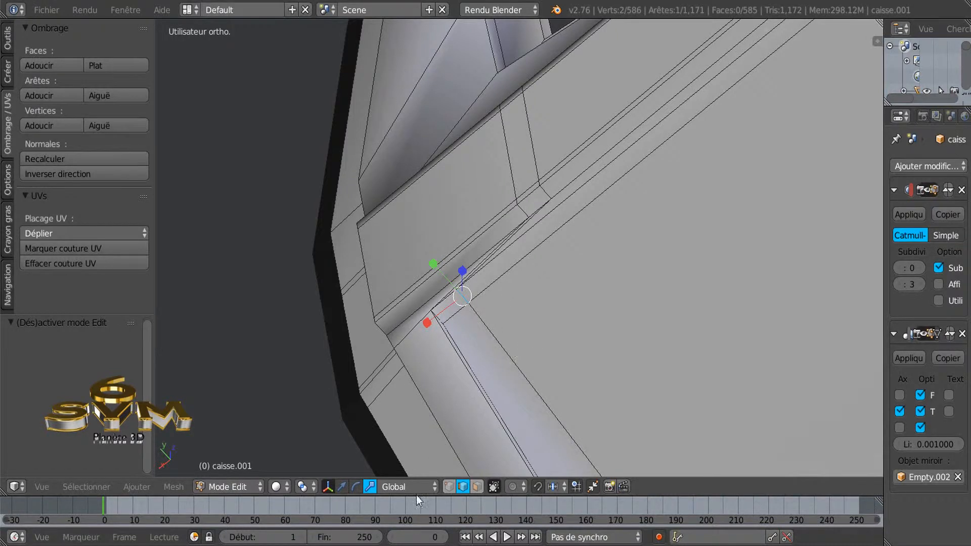
click(343, 486)
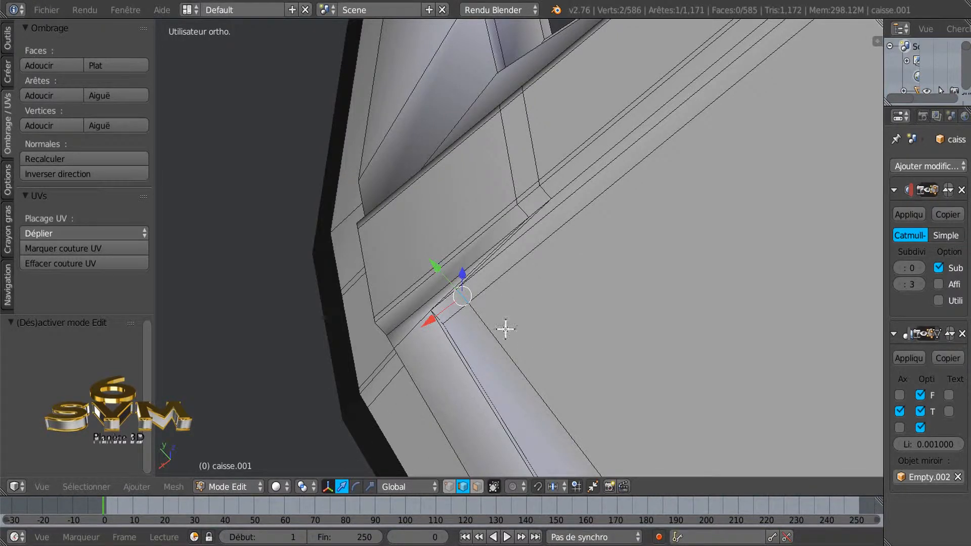
key(g)
key(g)
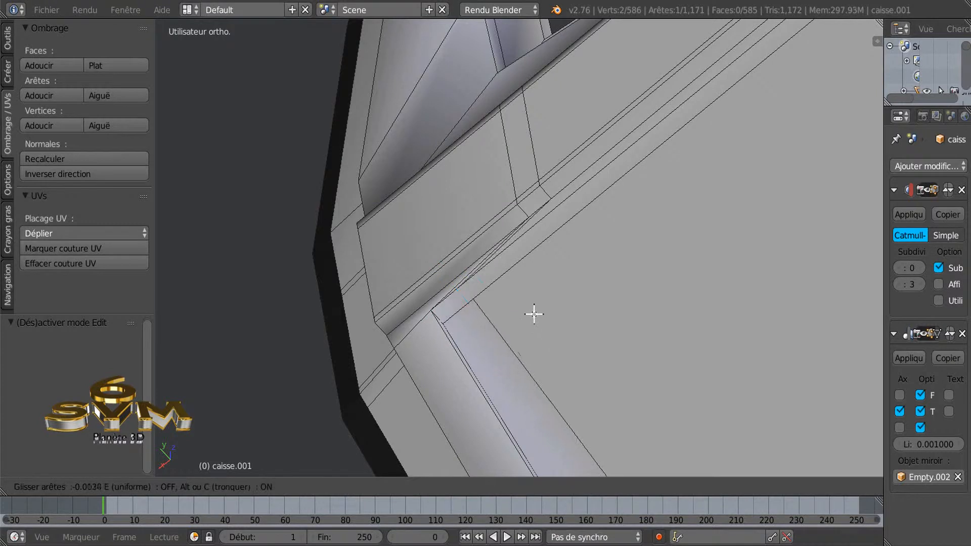
click(580, 287)
middle_drag(481, 334, 468, 372)
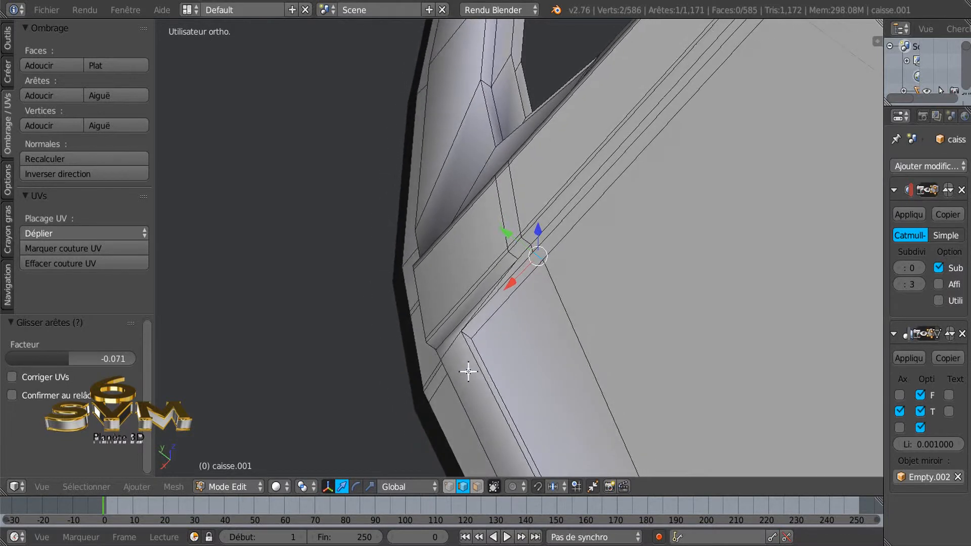
- Add one horizontal loop cut across the inner panel, slid up close beneath its upper border
scroll(467, 365, up, 4)
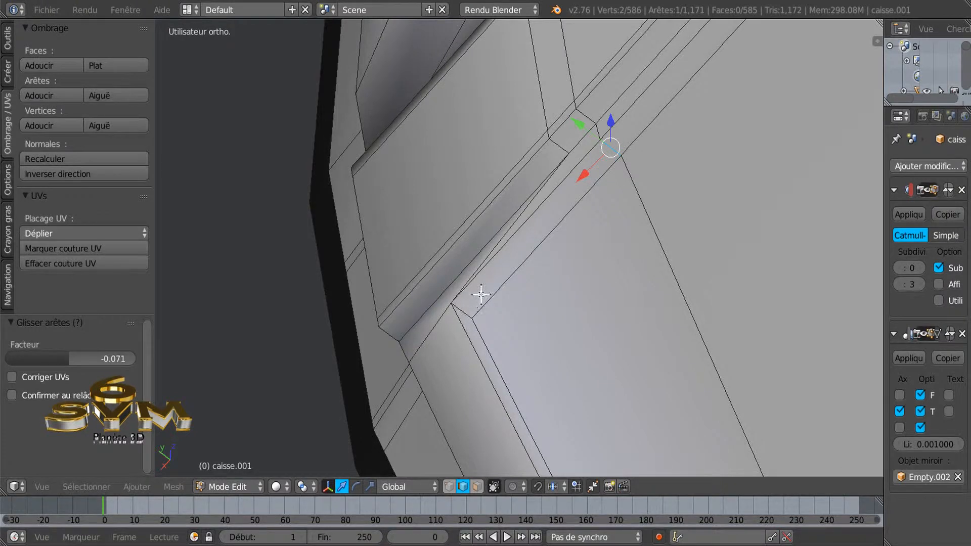
middle_drag(526, 268, 620, 361)
middle_drag(480, 316, 479, 314)
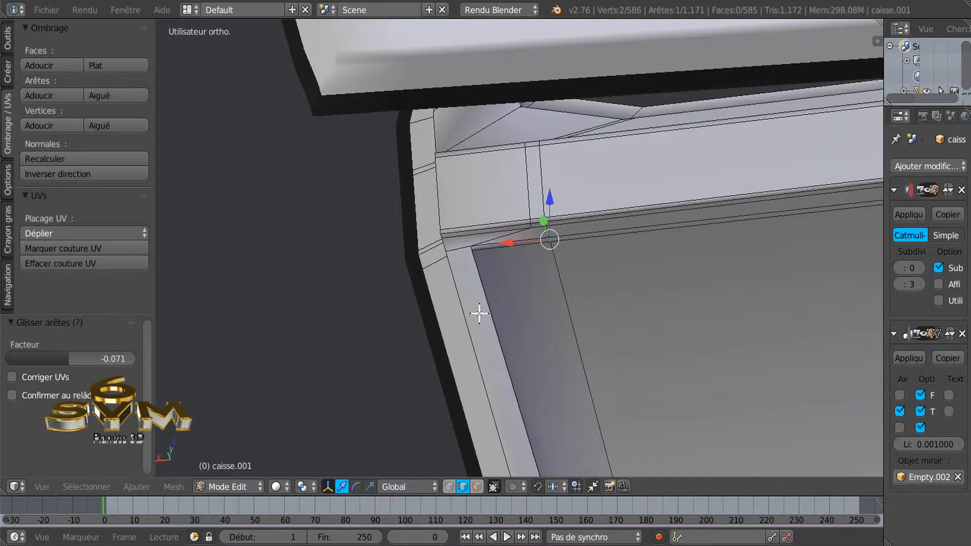
key(ctrl+r)
click(480, 314)
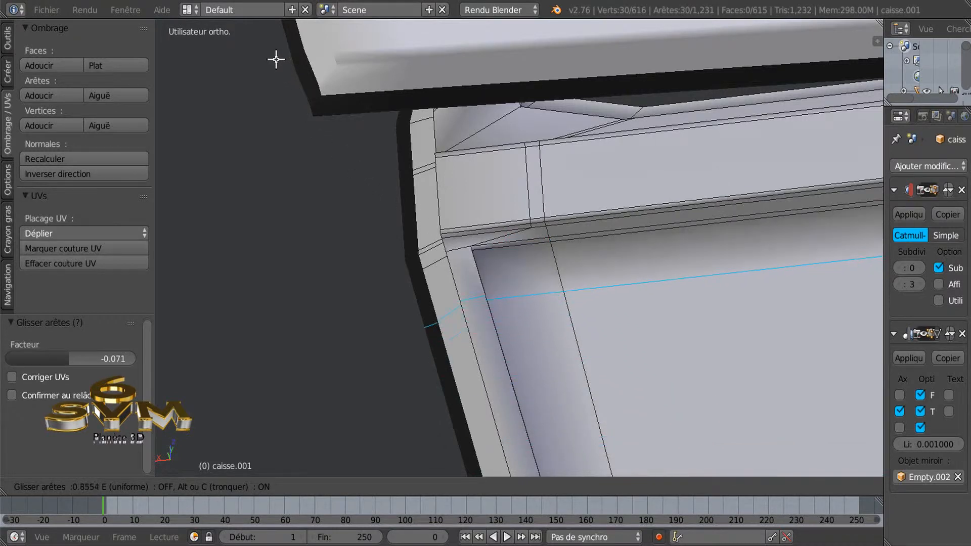
click(275, 97)
middle_drag(441, 307, 459, 326)
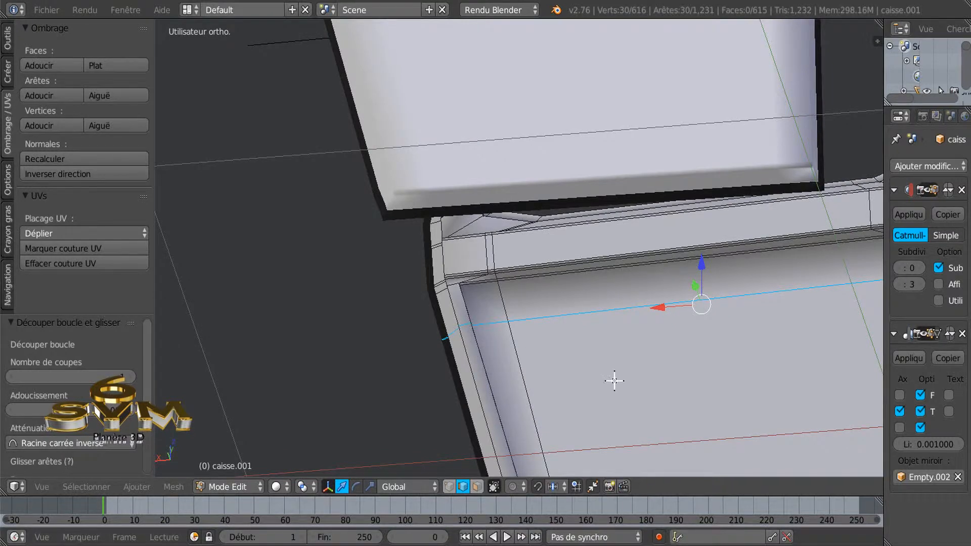
shift+middle_drag(614, 380, 404, 319)
scroll(419, 319, down, 1)
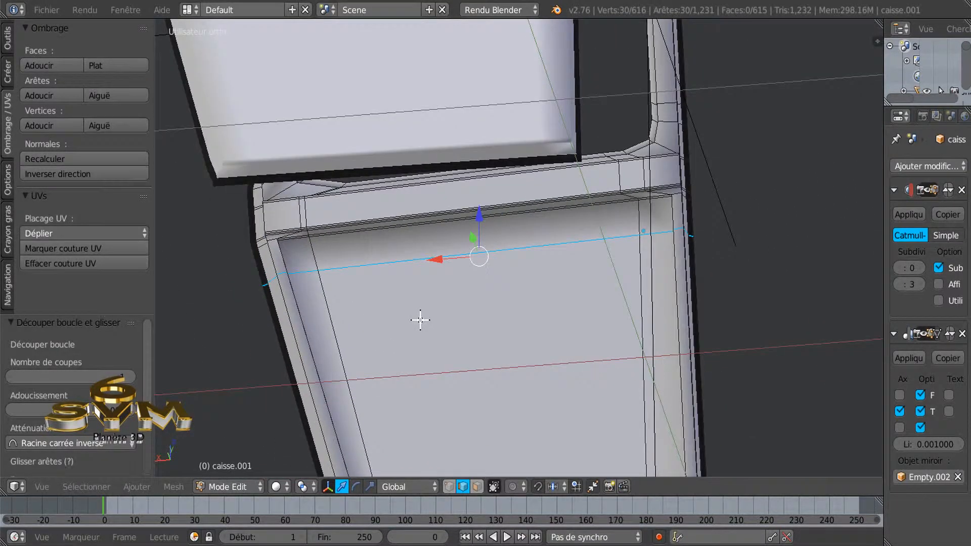
scroll(456, 338, down, 1)
middle_drag(464, 349, 474, 373)
scroll(418, 358, down, 3)
scroll(353, 310, up, 1)
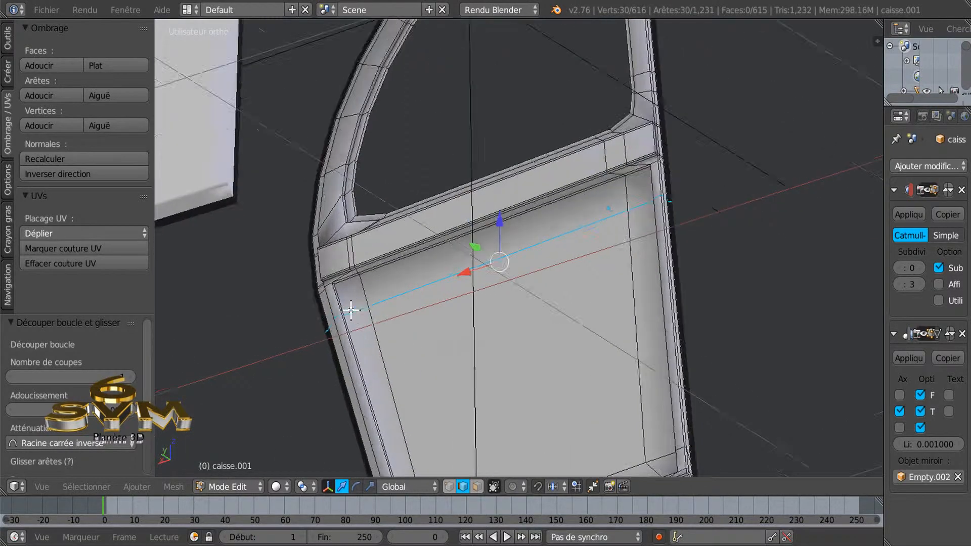
- Slide the short edge in the panel's sloped upper corner inward by a factor of -0.864, and select the short border edge on the new loop
scroll(314, 288, up, 5)
right_click(314, 198)
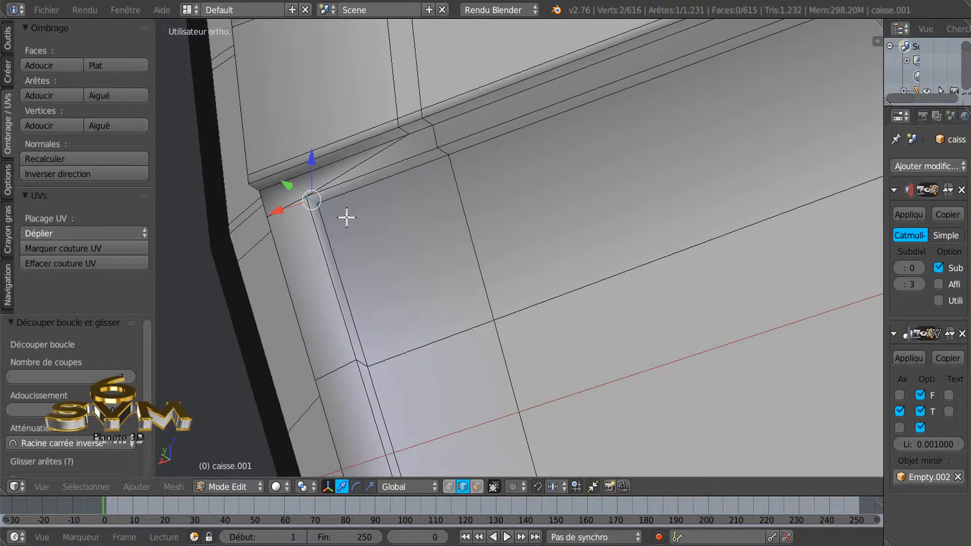
key(g)
key(g)
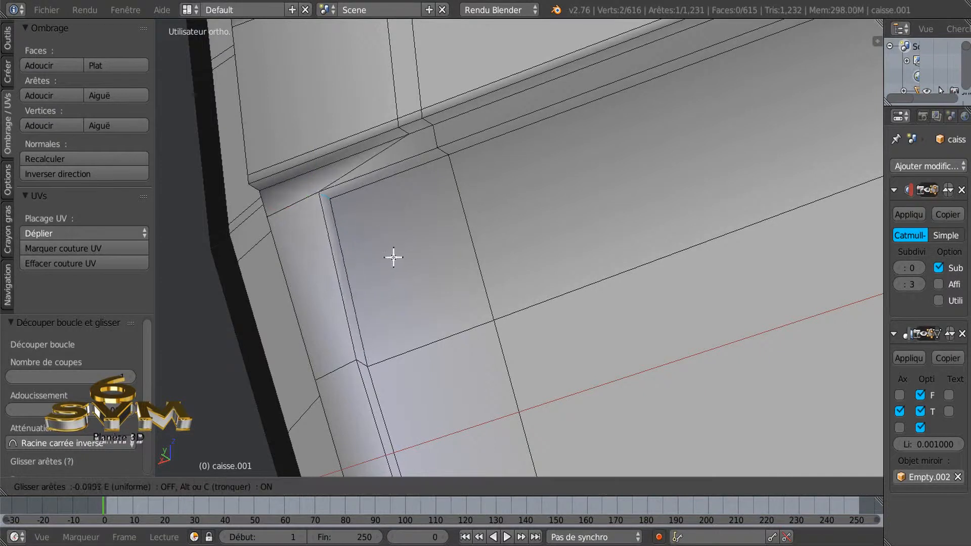
click(514, 219)
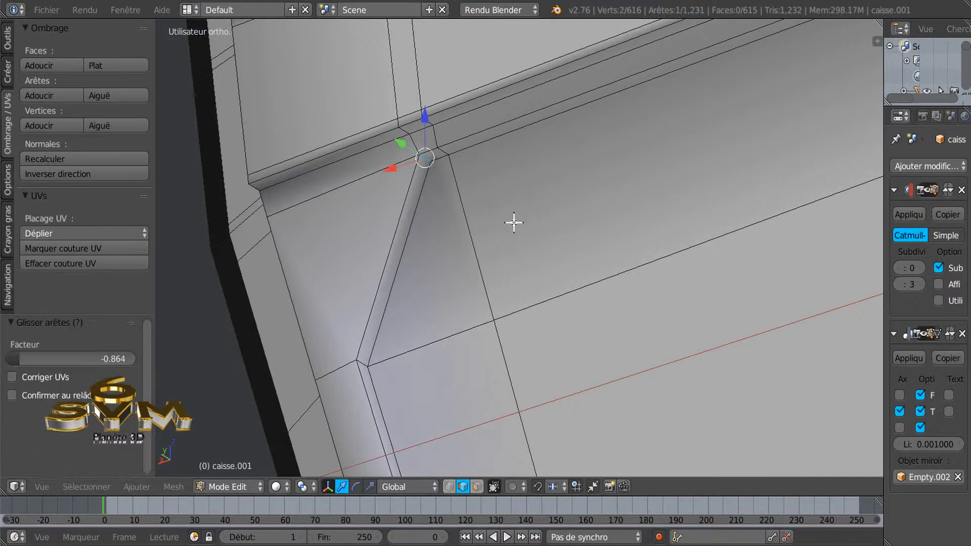
middle_drag(513, 219, 440, 221)
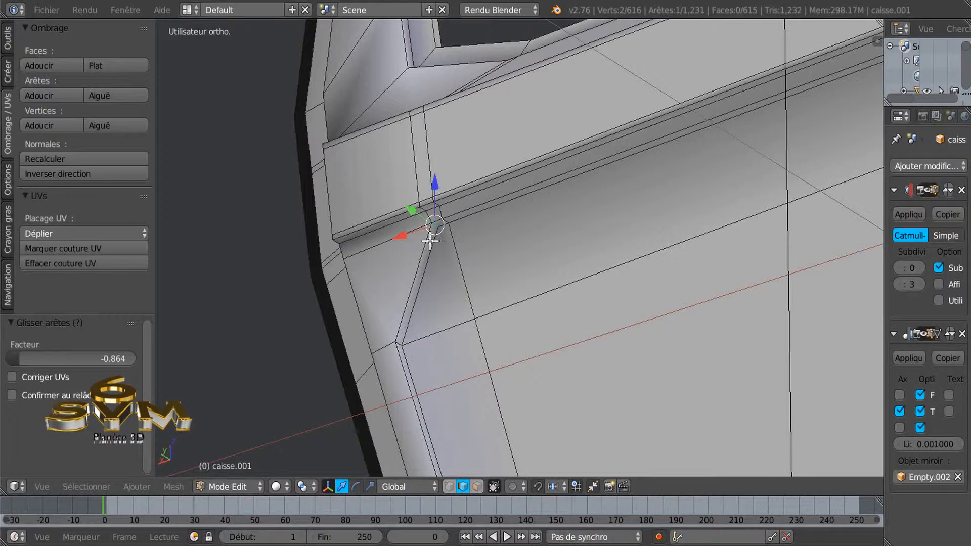
right_click(398, 342)
middle_drag(436, 372, 428, 382)
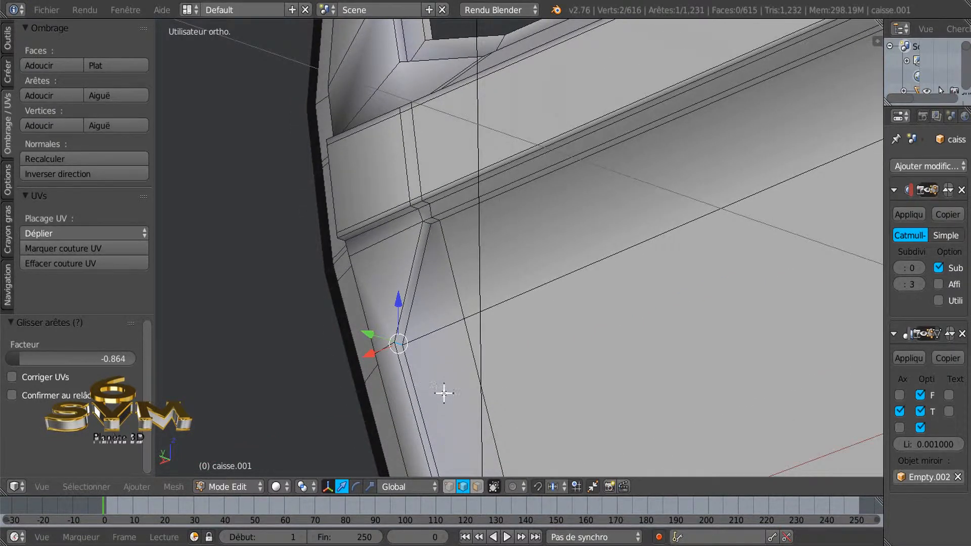
key(g)
key(g)
right_click(448, 373)
scroll(432, 368, down, 1)
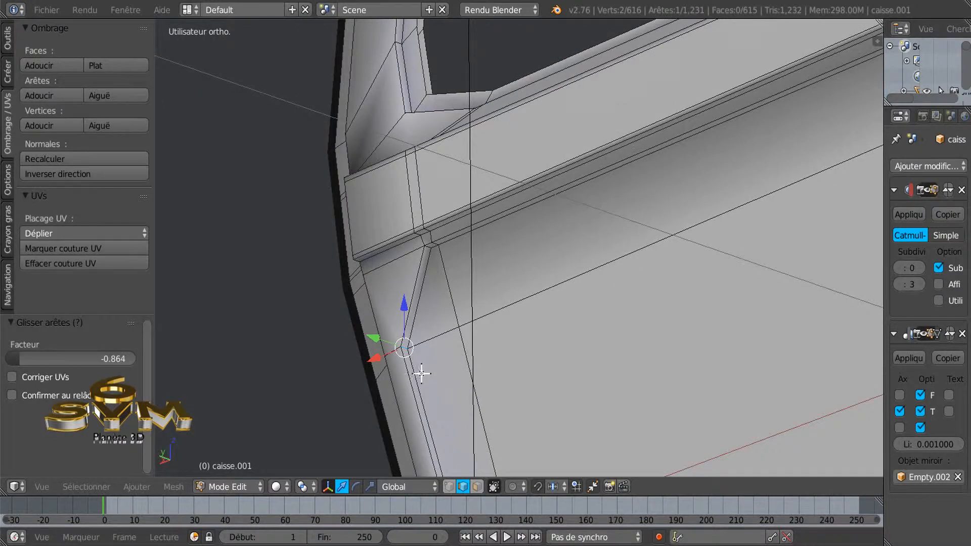
key(g)
key(g)
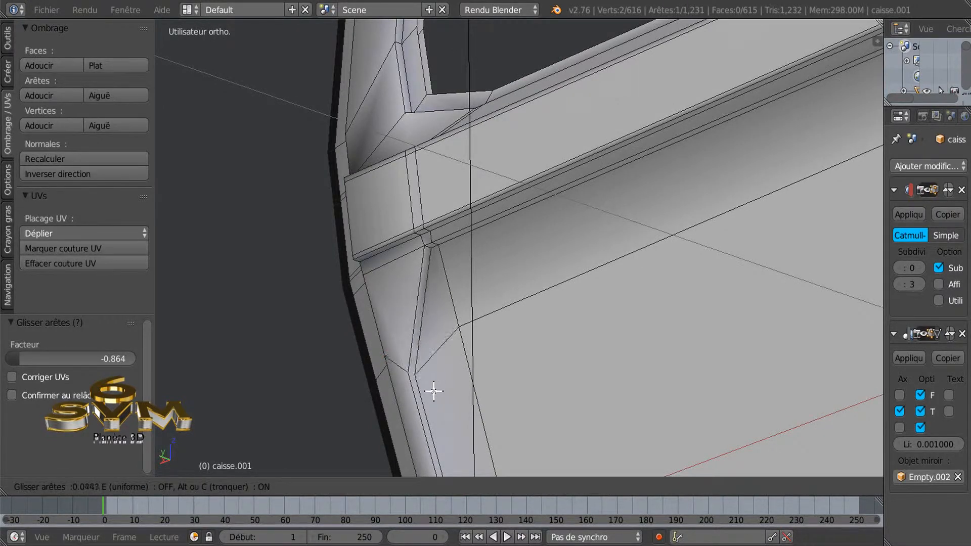
right_click(433, 361)
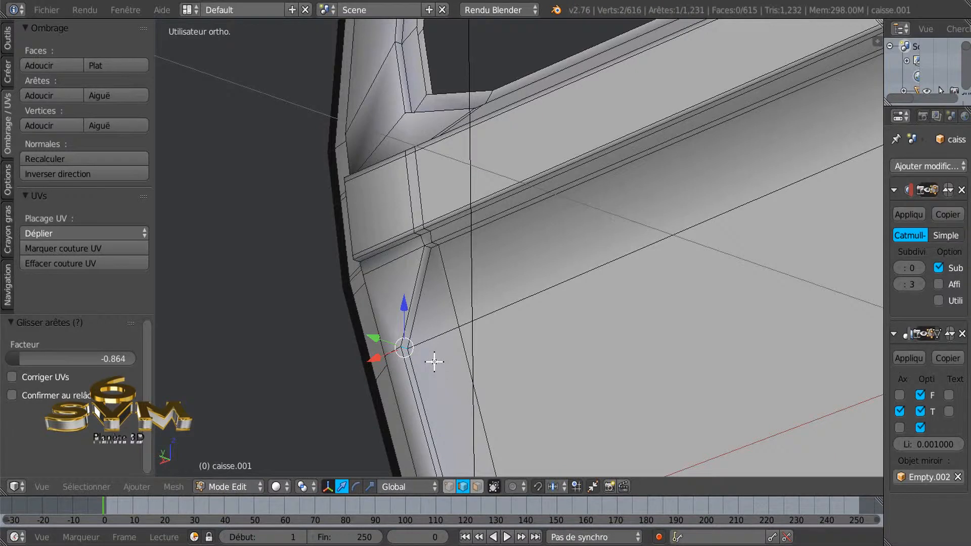
middle_drag(485, 379, 440, 384)
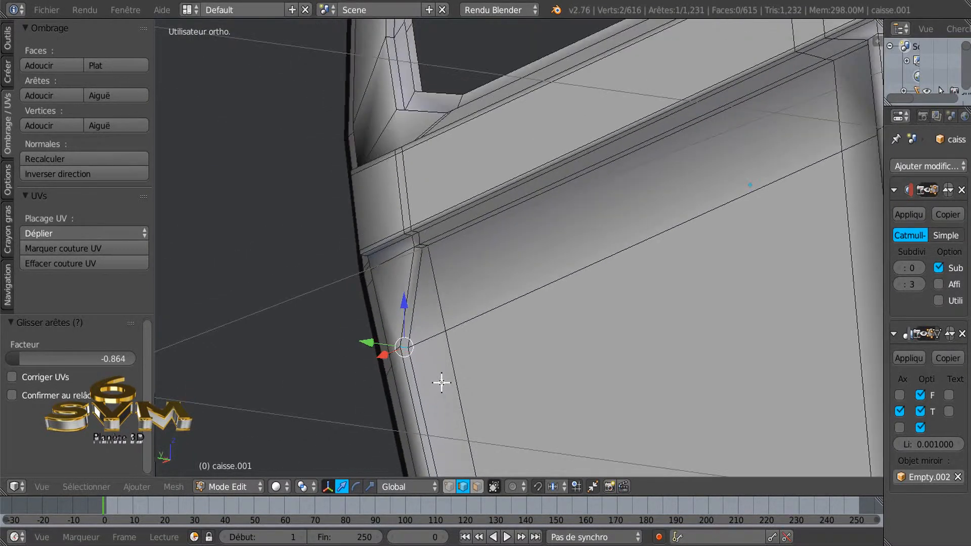
- Slide the selected short border edge down along the sloped side border by a factor of 0.067
key(g)
key(g)
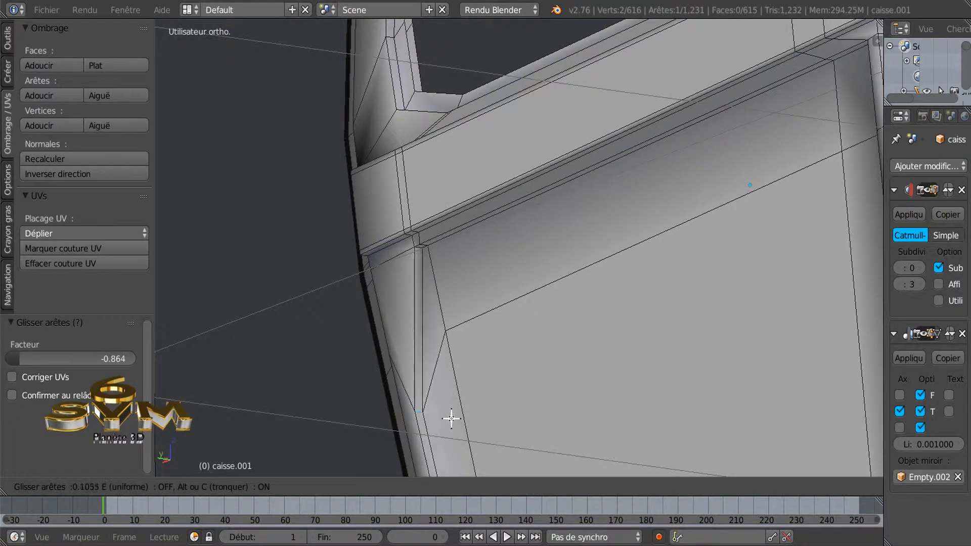
click(451, 405)
middle_drag(478, 376, 617, 386)
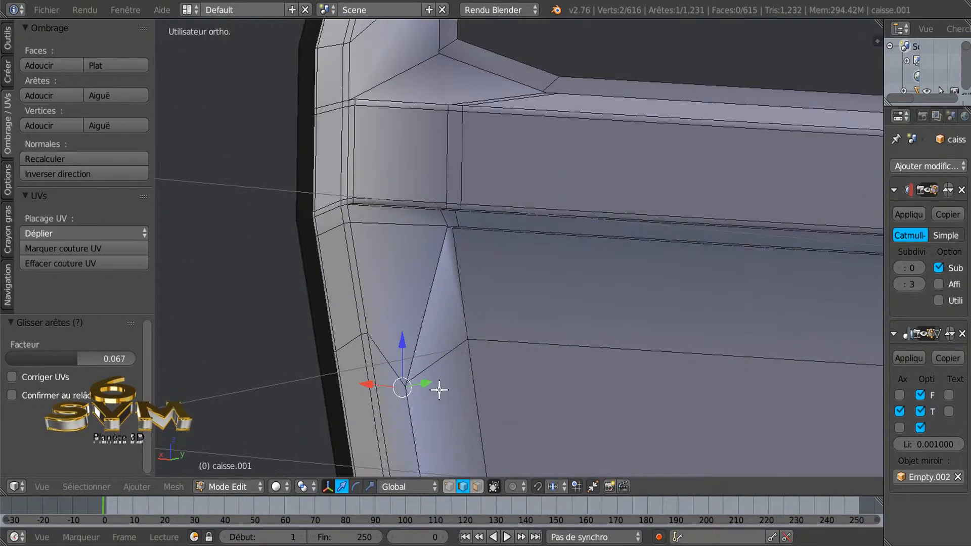
- Slide the loop's two adjoining outer edges on the sloped border down by a factor of 0.064, level with the lowered edge
scroll(364, 343, up, 3)
right_click(363, 328)
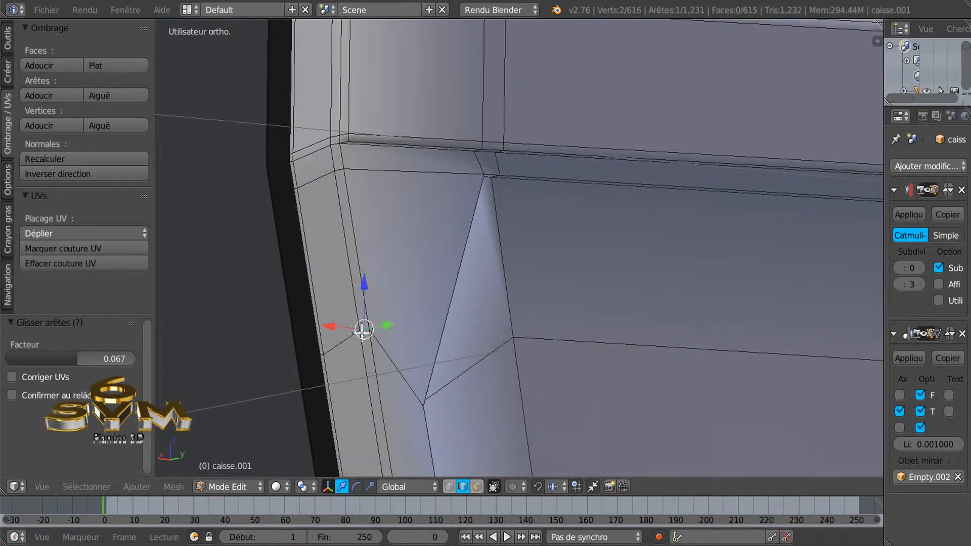
shift+right_click(346, 340)
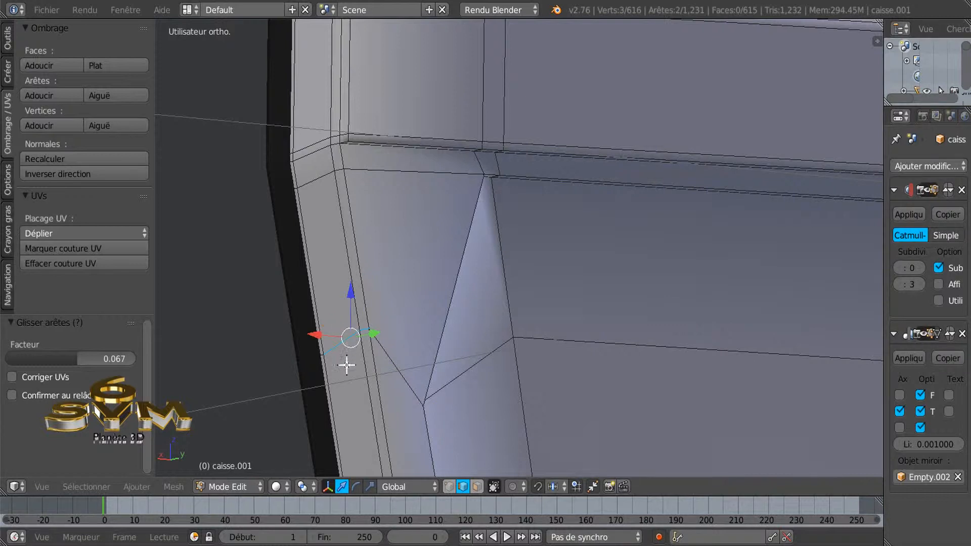
key(g)
key(g)
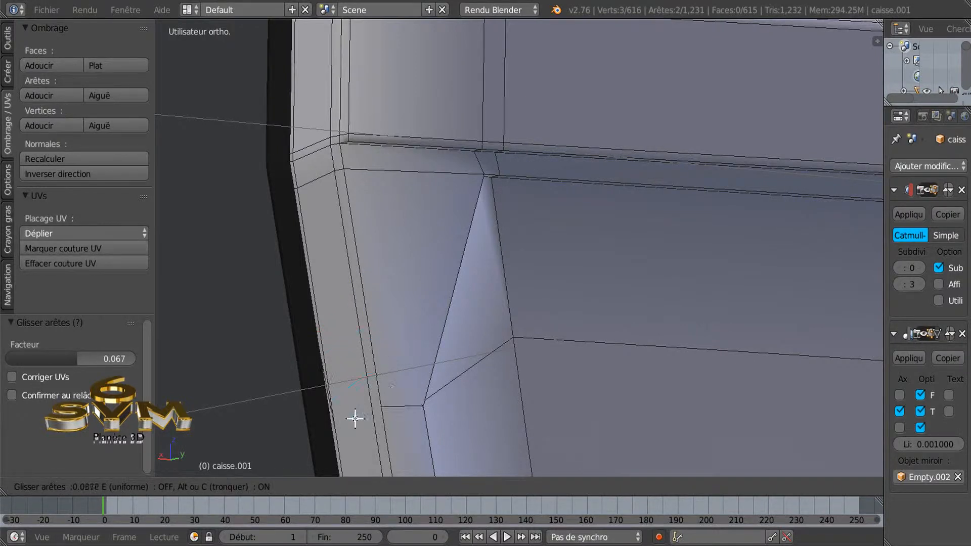
click(356, 415)
- Slide the vertex where the horizontal loop meets the panel's inner sloped line down that line by a factor of 0.060
scroll(511, 381, down, 3)
middle_drag(511, 382, 416, 374)
scroll(471, 378, up, 5)
scroll(472, 378, down, 3)
middle_drag(481, 375, 494, 388)
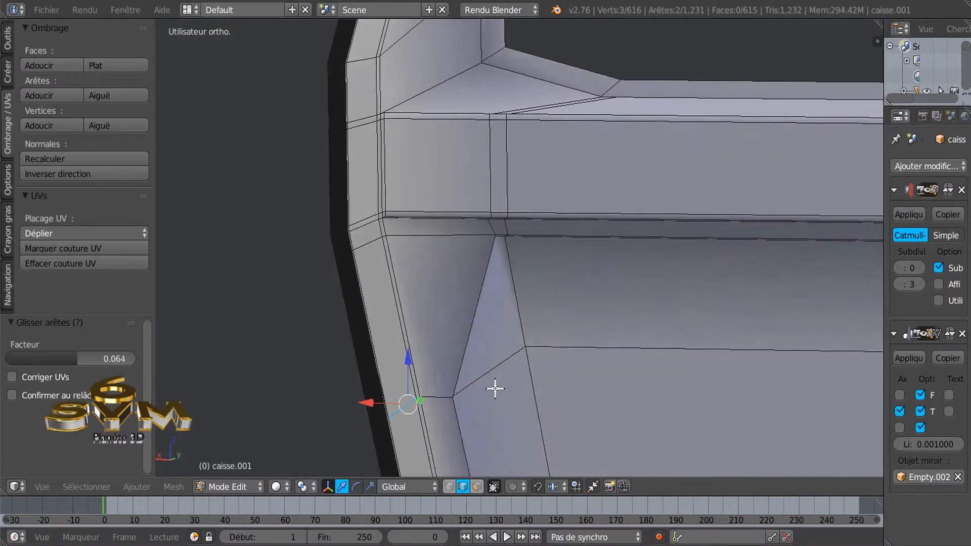
click(449, 486)
right_click(526, 350)
key(shift+v)
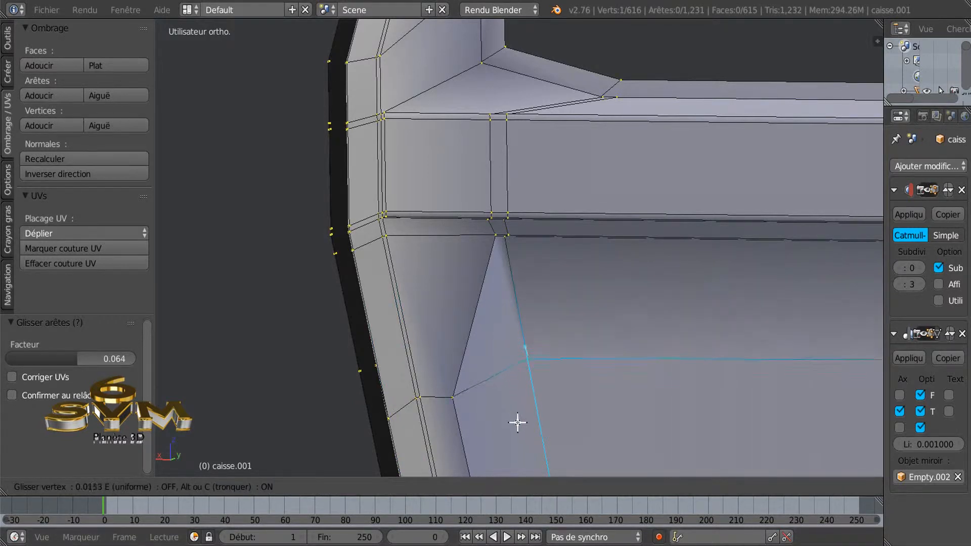
click(525, 454)
- Slide the four short edges crossing the groove above the panel's sloped corner inward by a factor of -0.111
scroll(523, 430, down, 2)
middle_drag(532, 414, 527, 354)
right_click(525, 314)
click(463, 486)
scroll(518, 336, up, 2)
right_click(530, 303)
shift+right_click(525, 285)
shift+right_click(517, 271)
shift+right_click(506, 260)
scroll(476, 327, down, 3)
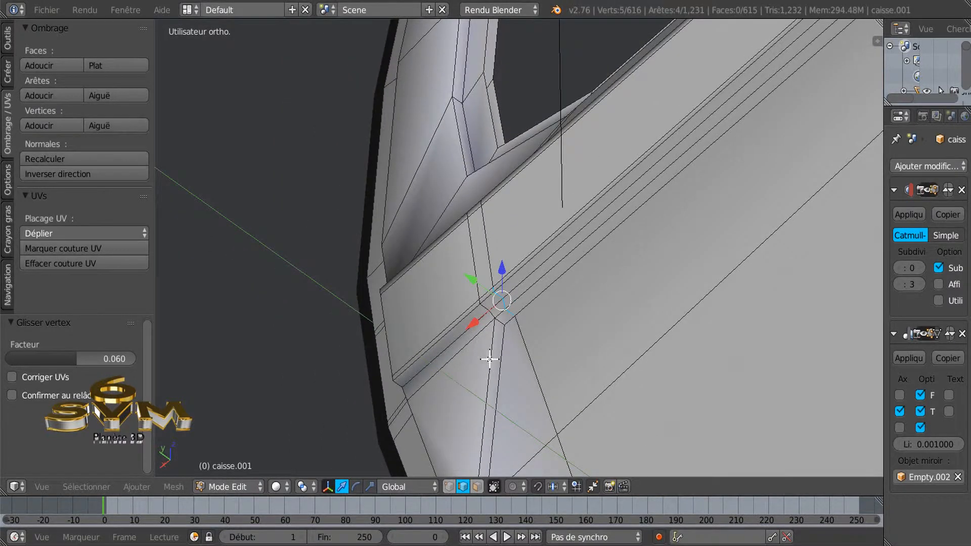
scroll(491, 359, down, 2)
middle_drag(504, 369, 579, 397)
key(g)
key(g)
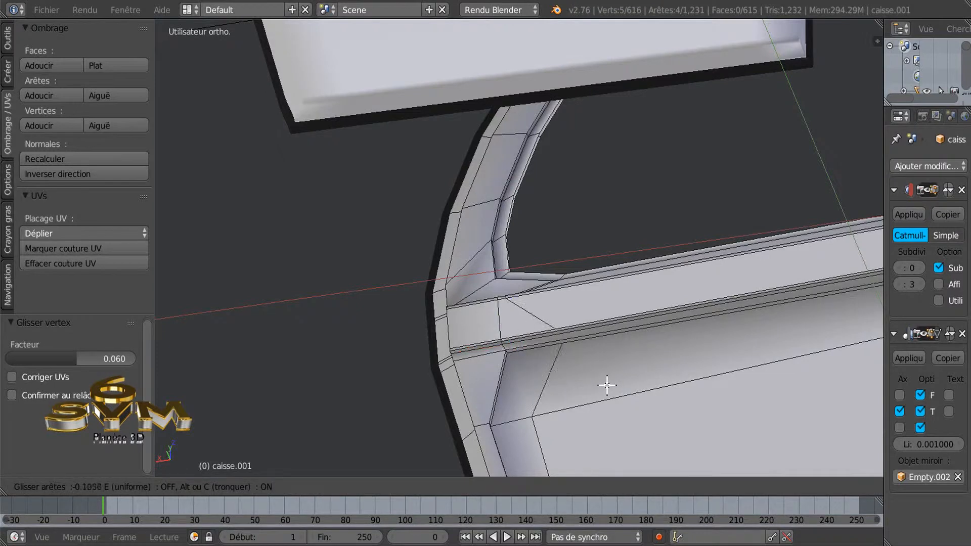
click(596, 389)
- Slide the leftover short edge beneath the groove inward by a factor of about -0.85, close to the new diagonal corner line
middle_drag(596, 390, 561, 410)
scroll(507, 385, up, 6)
right_click(535, 332)
scroll(536, 392, down, 3)
scroll(625, 419, down, 3)
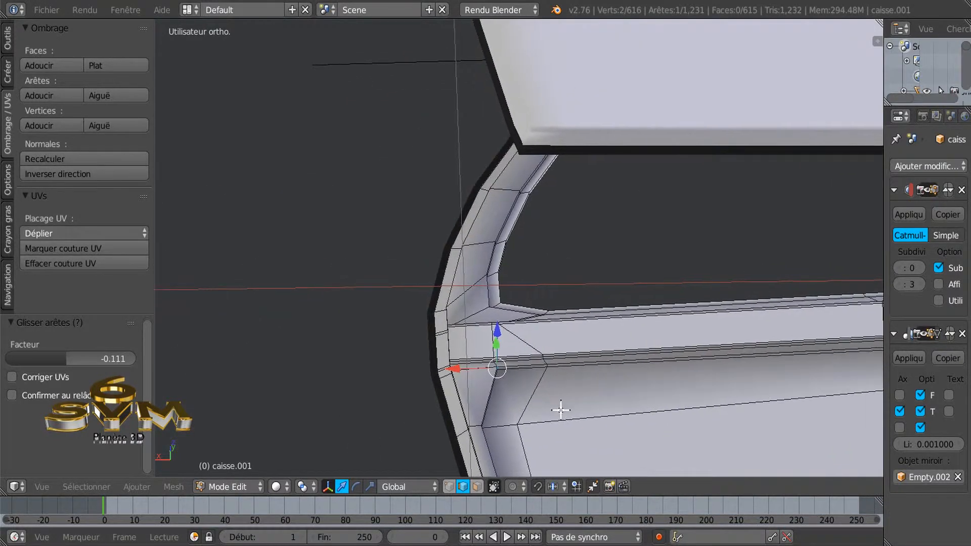
key(g)
key(g)
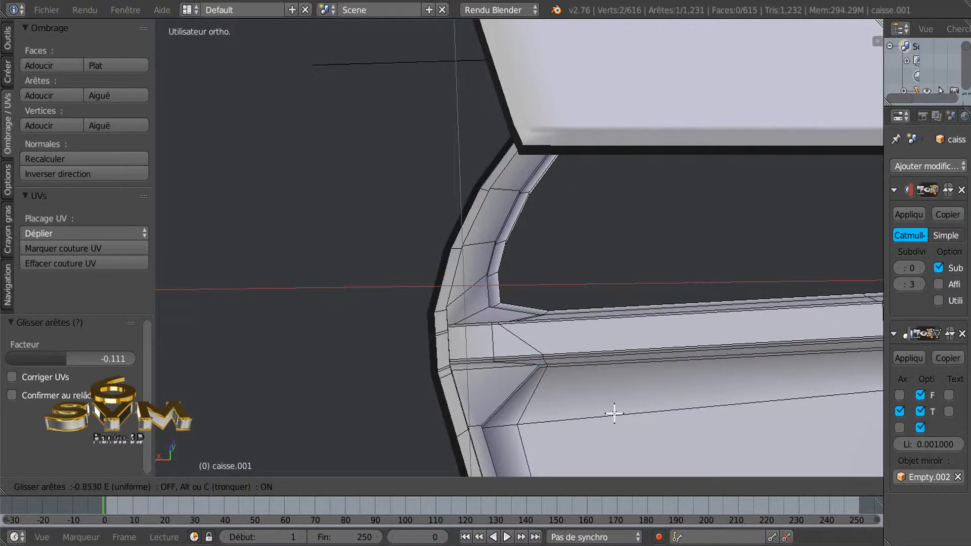
click(615, 414)
- Leave mesh editing and set the door's viewport subdivision level to 2
scroll(610, 414, down, 2)
middle_drag(603, 411, 637, 425)
key(Tab)
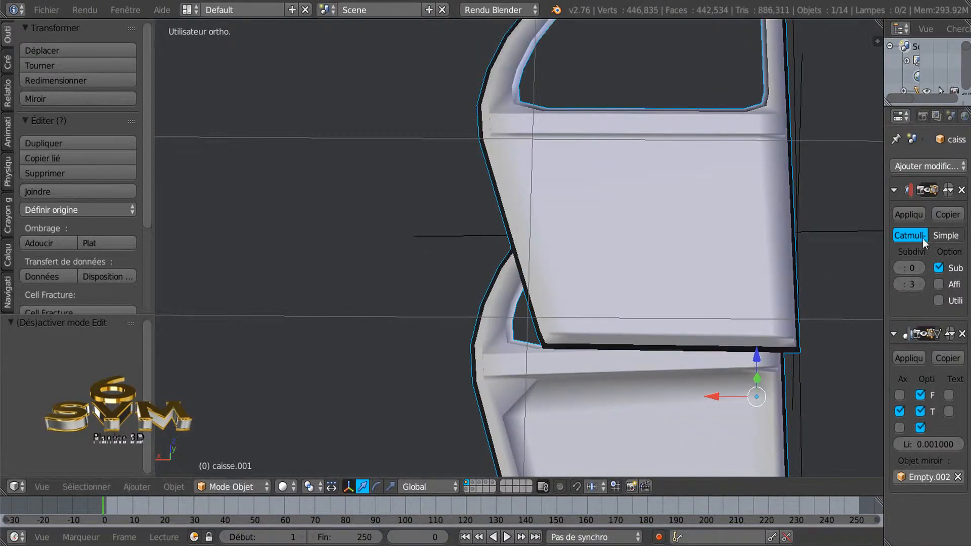
click(916, 269)
click(915, 271)
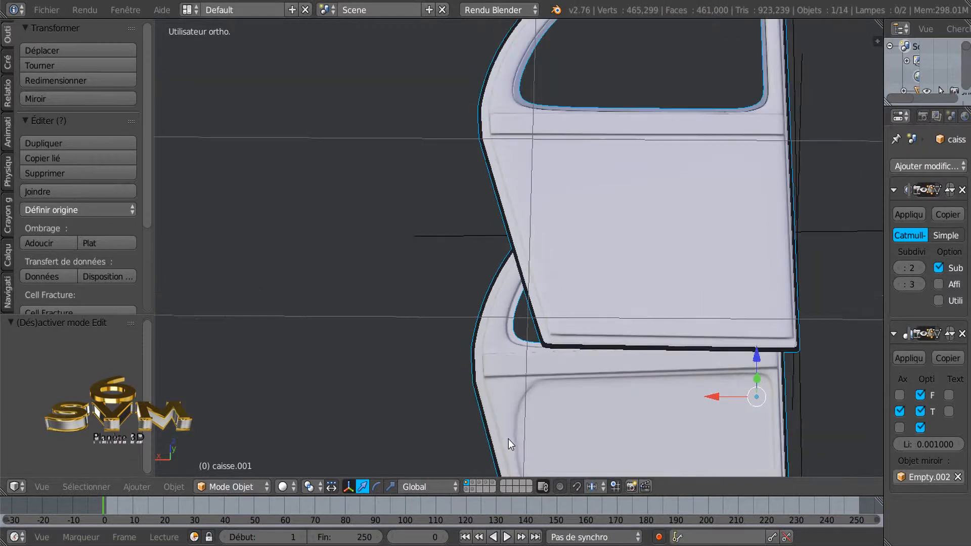
- Add a horizontal loop cut across the inner panel, slid up close beneath the existing upper loop
scroll(527, 424, up, 1)
key(Tab)
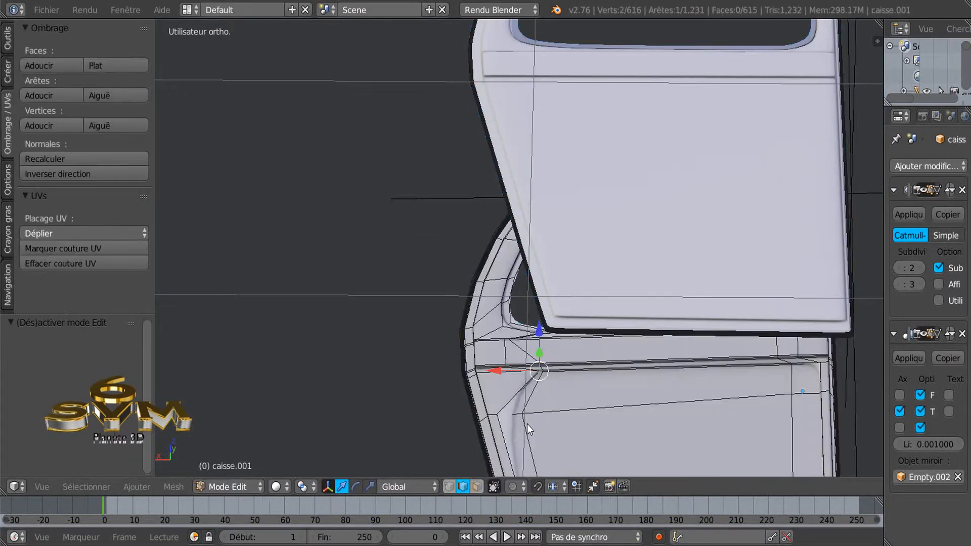
shift+middle_drag(531, 442, 531, 364)
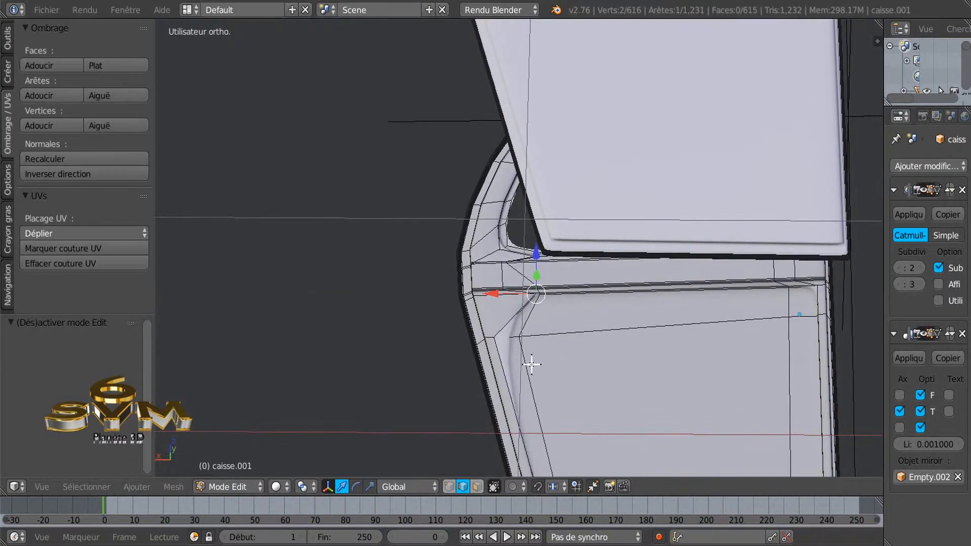
key(ctrl+r)
click(506, 407)
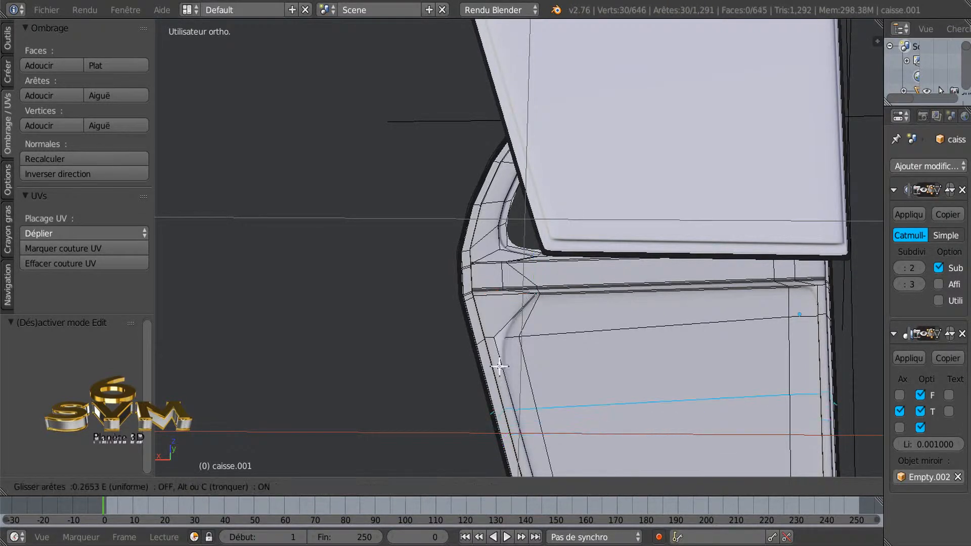
click(489, 314)
- Examine the smoothed door from several angles, focusing on the inner panel's diagonal upper corner and the strip below the window
key(Tab)
scroll(485, 388, down, 5)
middle_drag(564, 403, 602, 416)
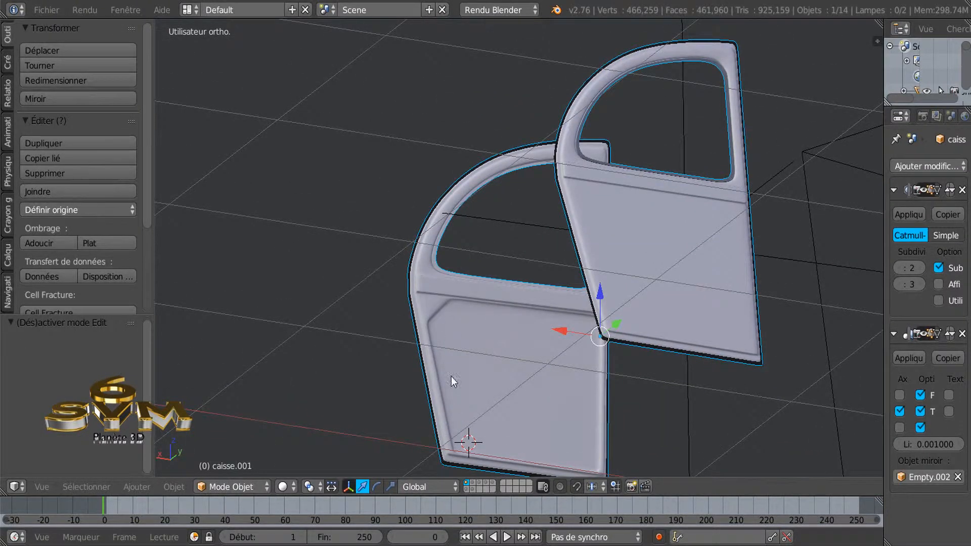
middle_drag(451, 376, 478, 396)
scroll(408, 280, up, 3)
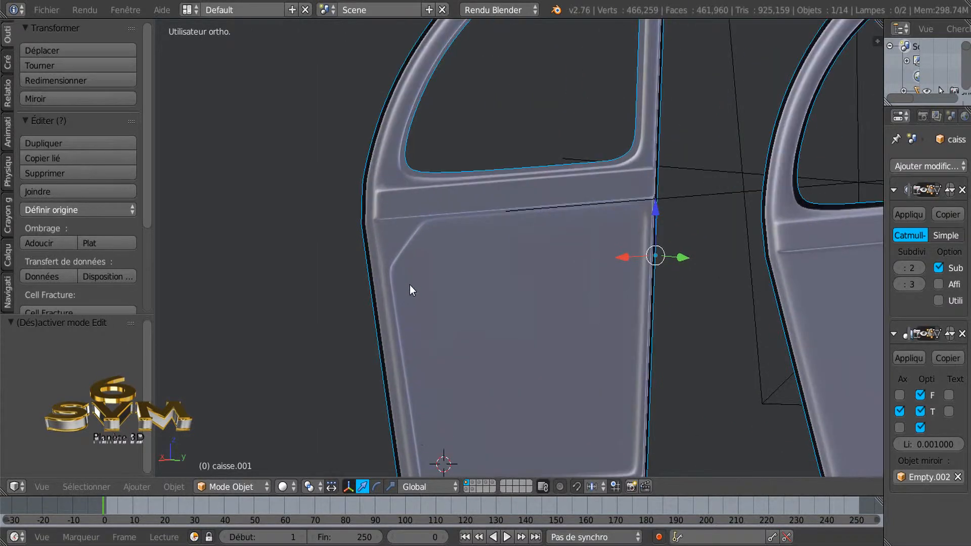
scroll(409, 289, down, 3)
middle_drag(399, 323, 344, 285)
middle_drag(538, 371, 678, 414)
scroll(590, 376, up, 2)
scroll(589, 376, down, 2)
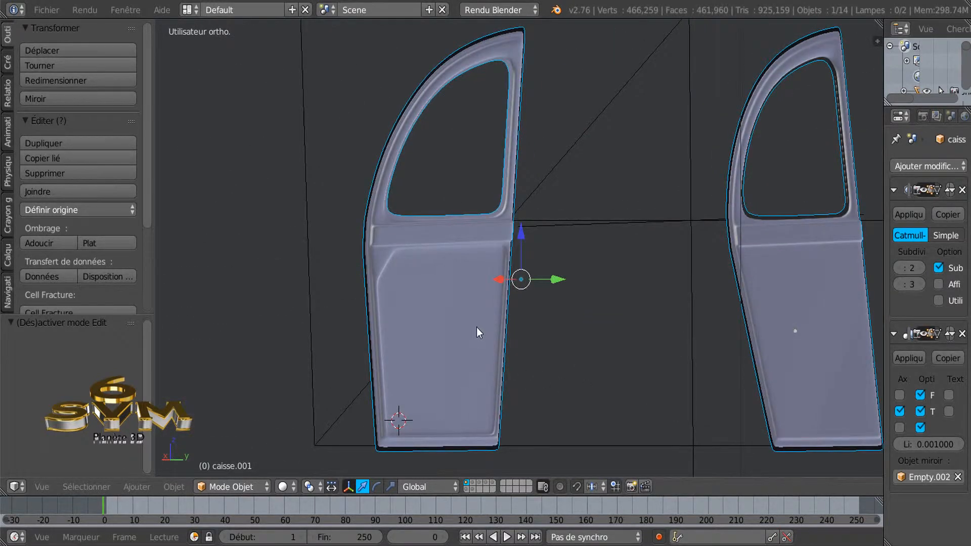
middle_drag(473, 303, 451, 311)
scroll(381, 296, up, 3)
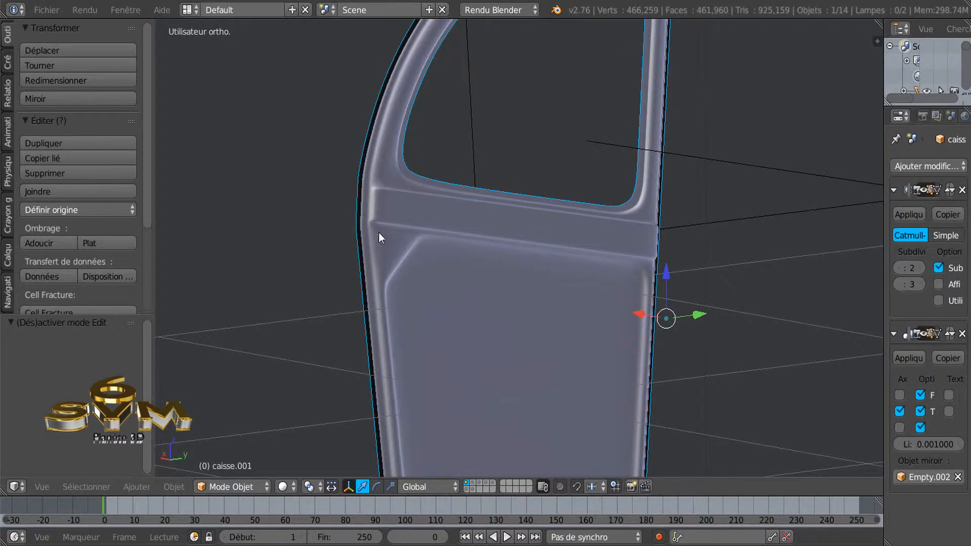
middle_drag(487, 285, 422, 277)
scroll(450, 313, up, 2)
- Slide the short edge between the two horizontal loops on the panel's inner line inward by a factor of 0.093
key(Tab)
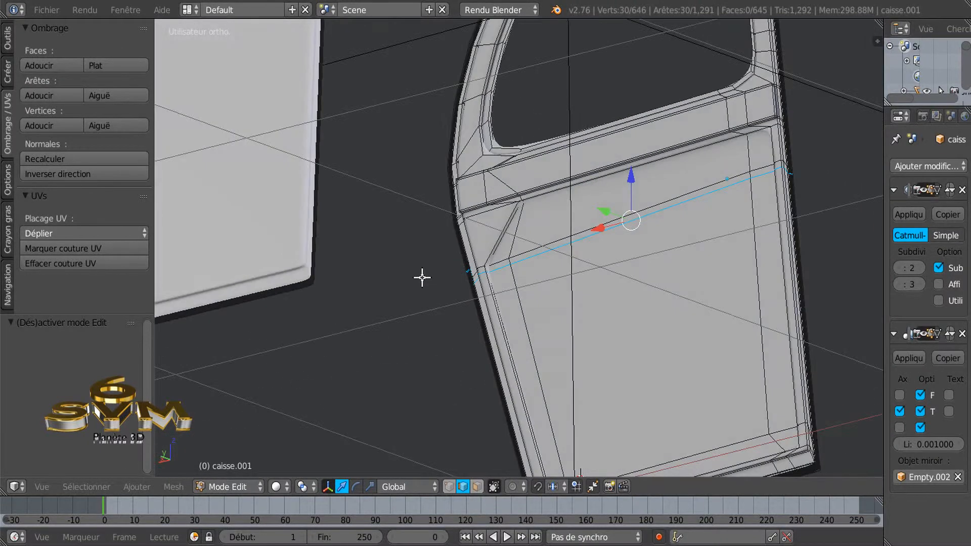
scroll(484, 287, up, 2)
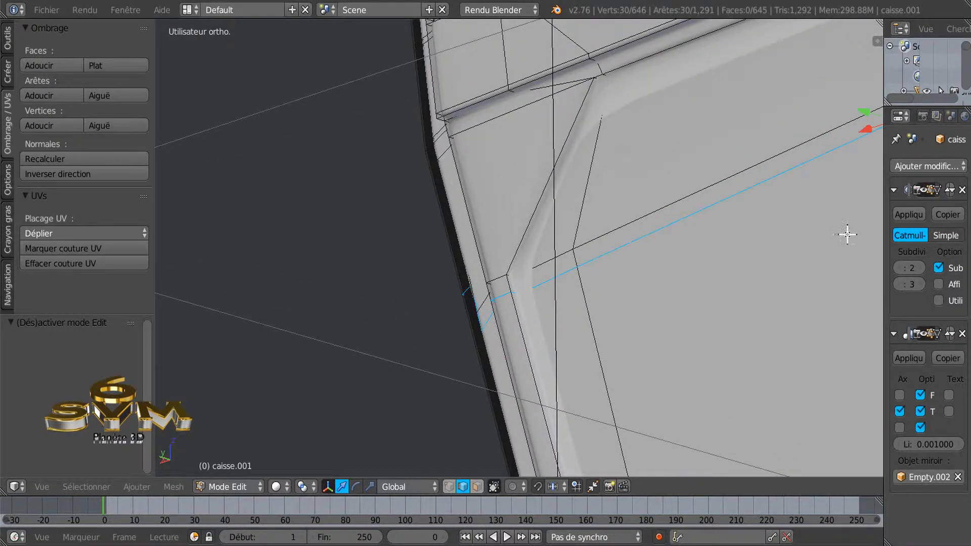
scroll(750, 299, down, 4)
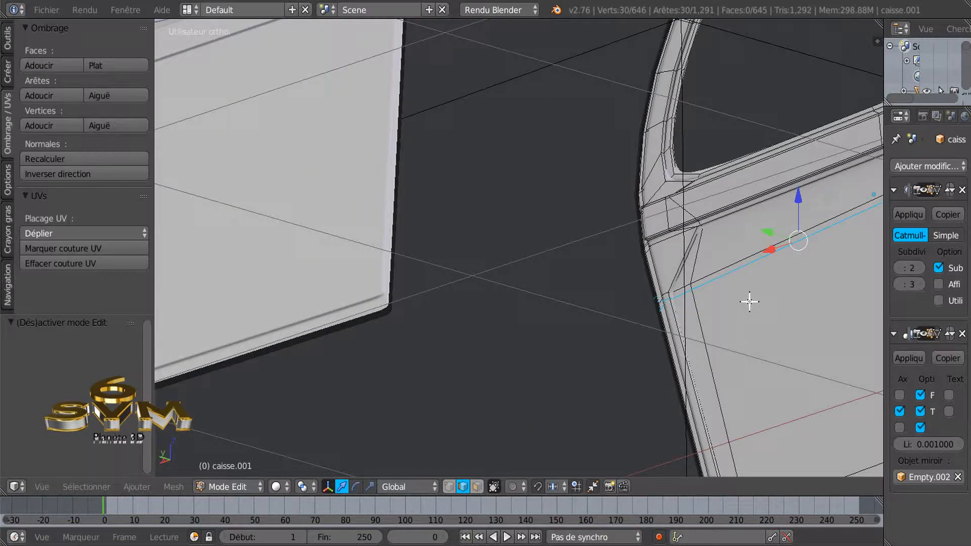
scroll(750, 302, down, 2)
middle_drag(792, 312, 483, 313)
scroll(482, 313, down, 3)
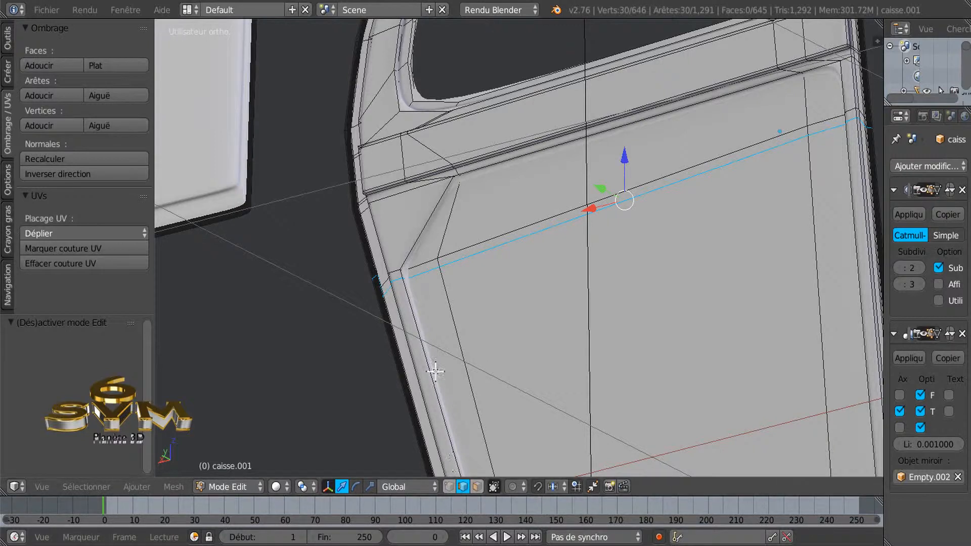
click(439, 268)
scroll(443, 304, down, 2)
middle_drag(445, 318, 543, 352)
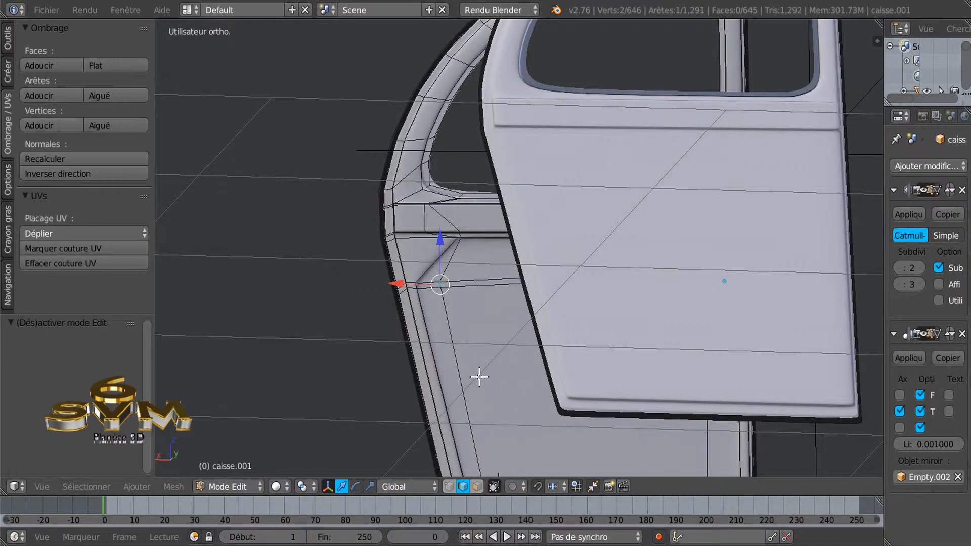
key(g)
key(g)
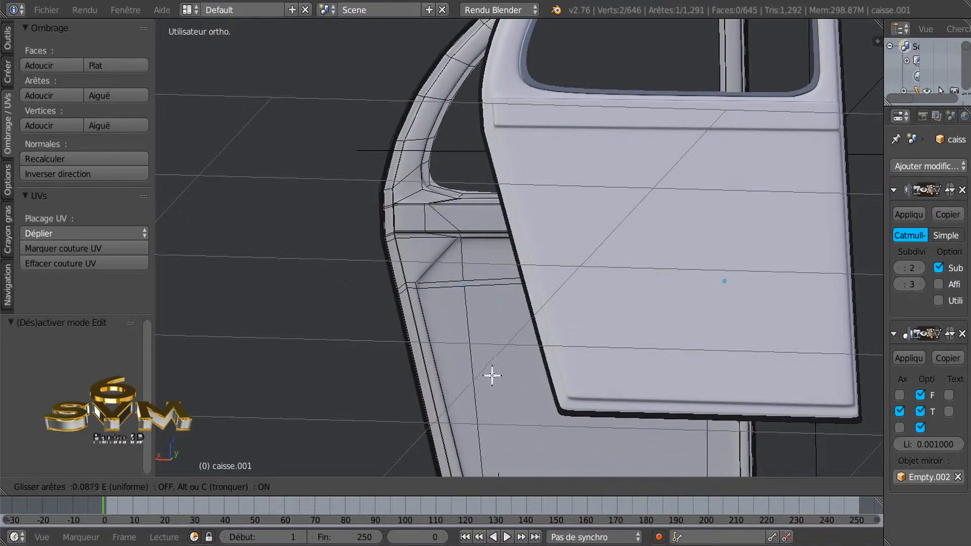
click(492, 376)
- Slide the inner vertex in the panel's lower corner beside the sloped border outward by a factor of 0.484
mouse_move(543, 375)
middle_down()
mouse_move(585, 381)
mouse_move(587, 343)
mouse_move(540, 342)
mouse_move(537, 372)
mouse_move(514, 397)
mouse_move(541, 389)
middle_up()
scroll(541, 343, down, 2)
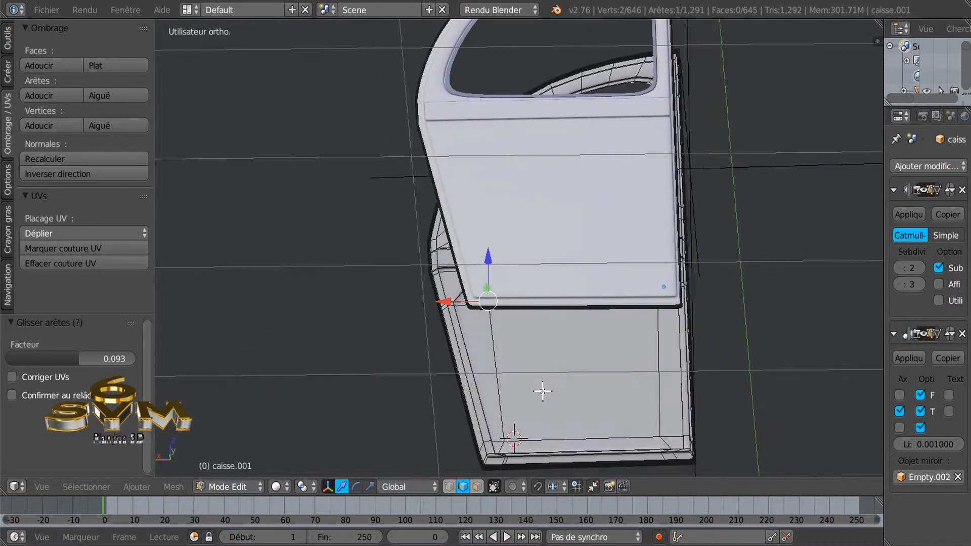
scroll(548, 448, up, 3)
scroll(575, 433, up, 1)
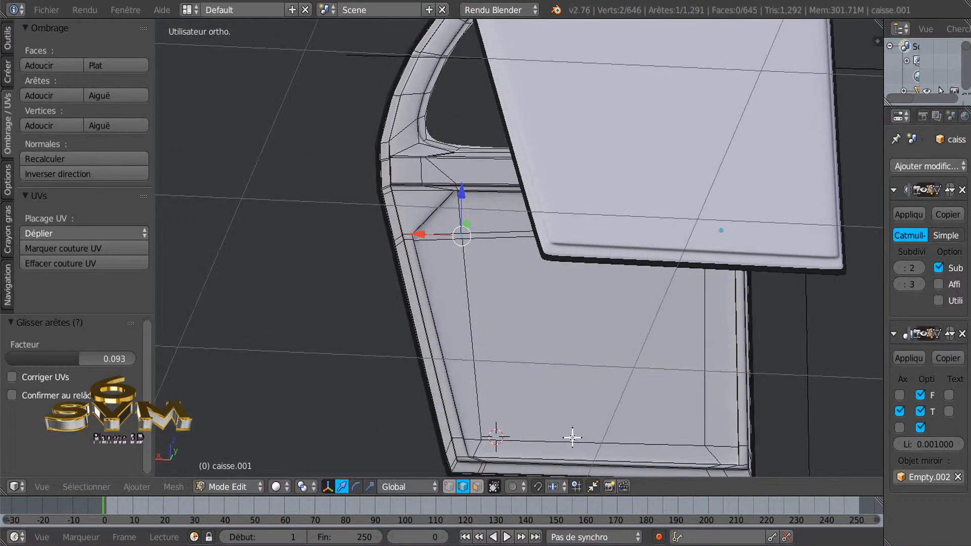
scroll(484, 466, up, 2)
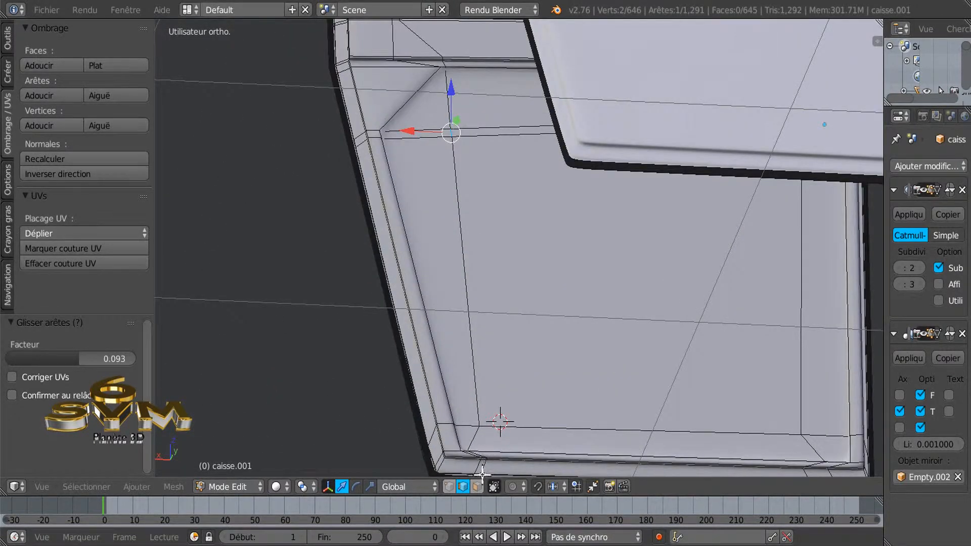
click(448, 487)
right_click(479, 425)
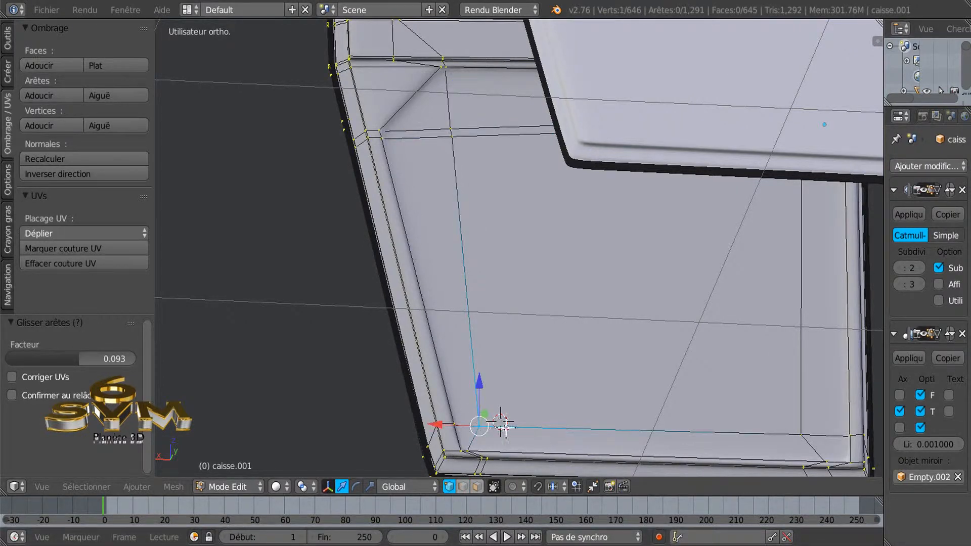
key(shift+v)
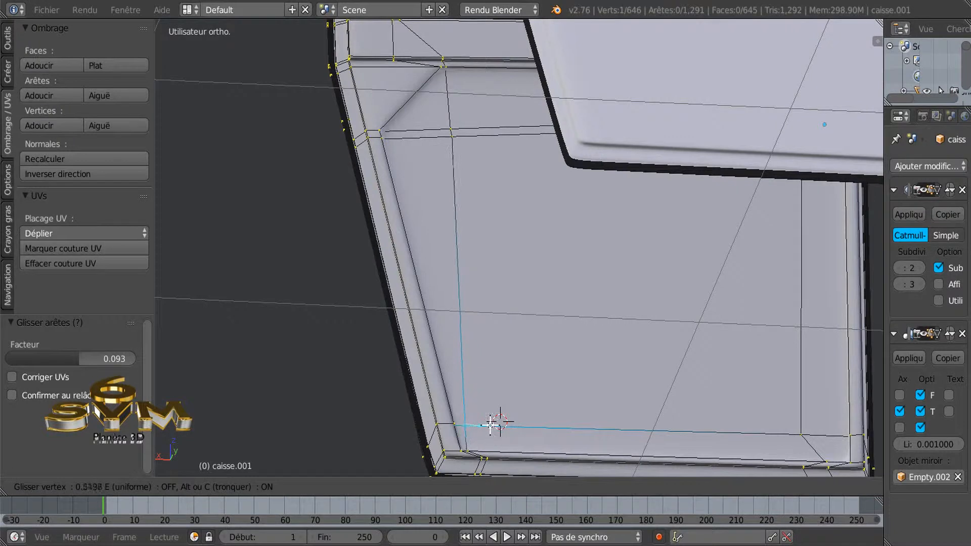
click(494, 420)
- Slide the inner vertex in the panel's opposite lower corner outward toward the straight side border by a factor of 0.487
scroll(708, 405, down, 2)
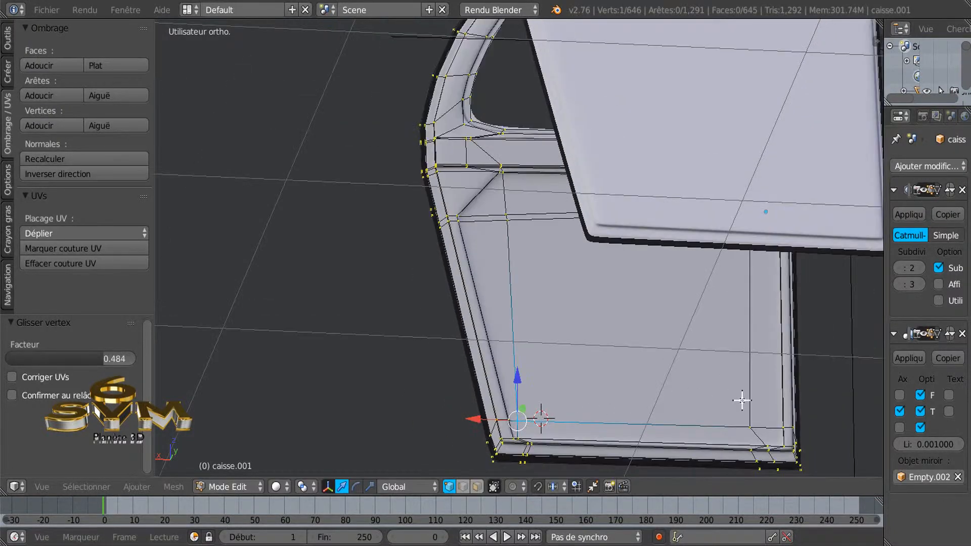
right_click(751, 417)
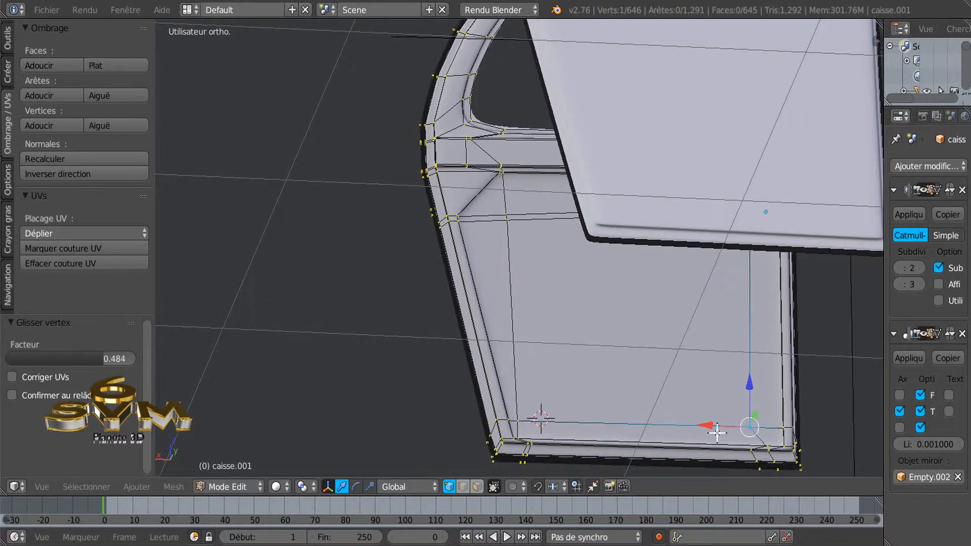
key(shift+v)
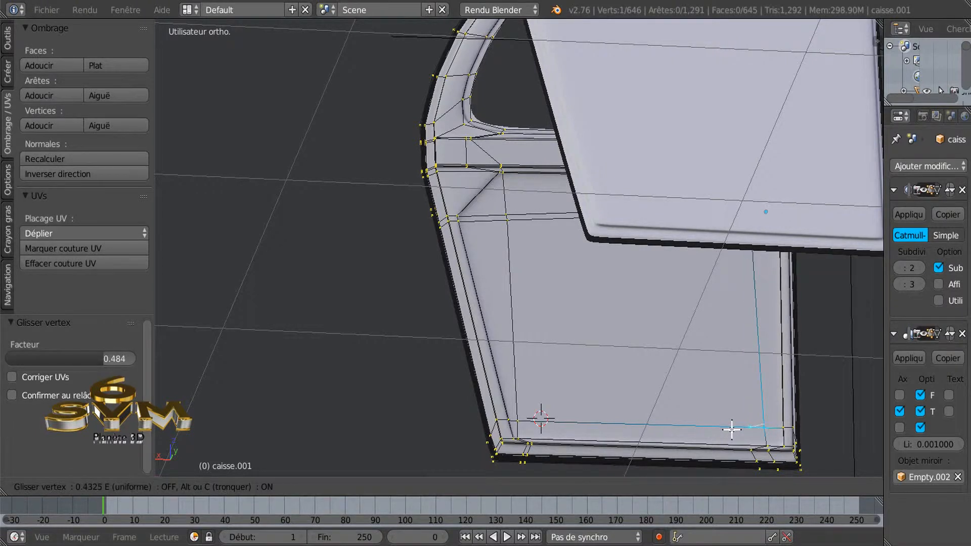
click(733, 427)
middle_drag(733, 427, 759, 377)
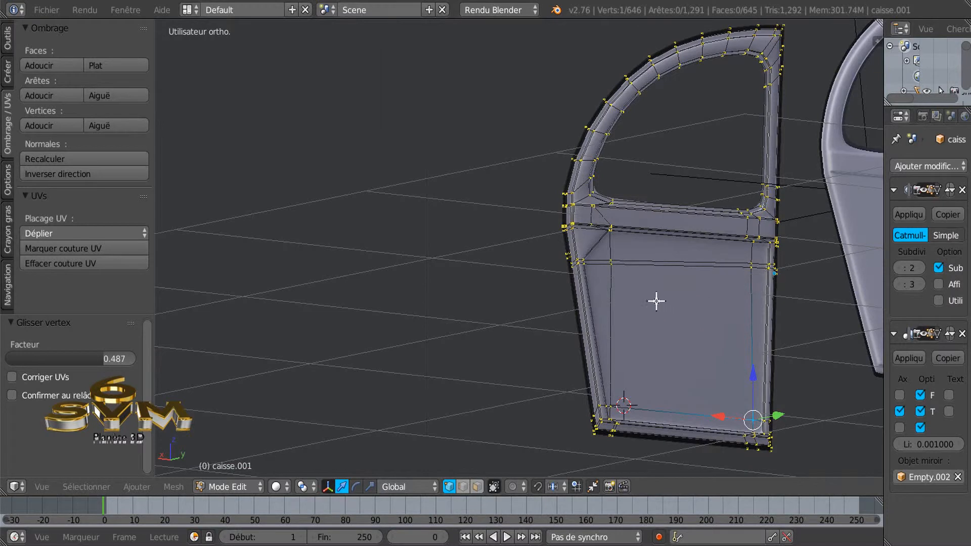
- Slide the upper vertex of the close pair at the panel's diagonal upper corner upward along its vertical edge by a factor of 0.256
scroll(656, 302, up, 4)
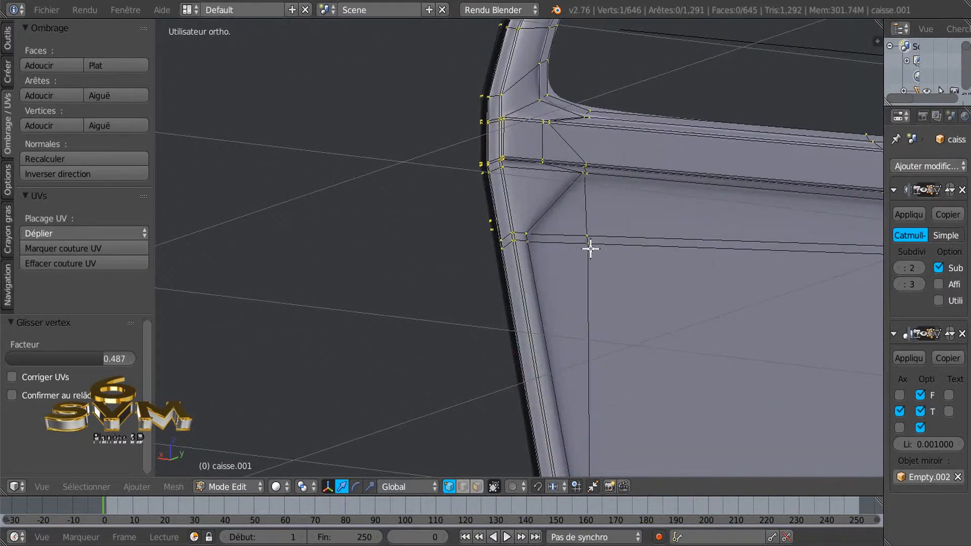
scroll(607, 264, down, 3)
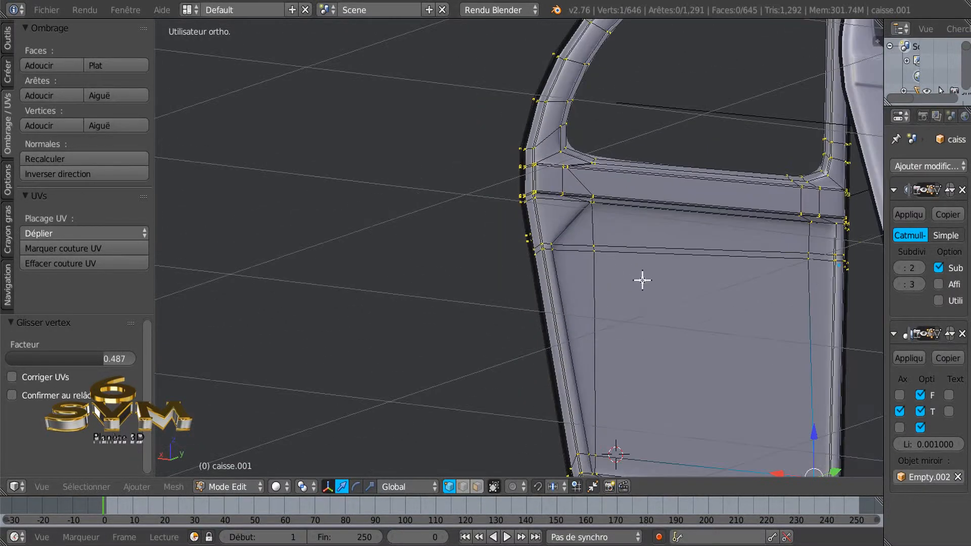
right_click(597, 246)
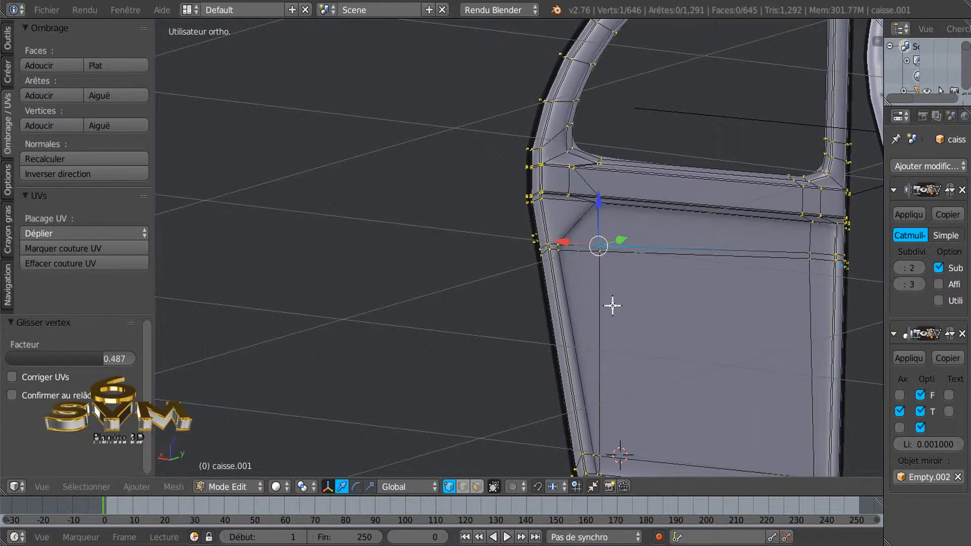
key(shift+v)
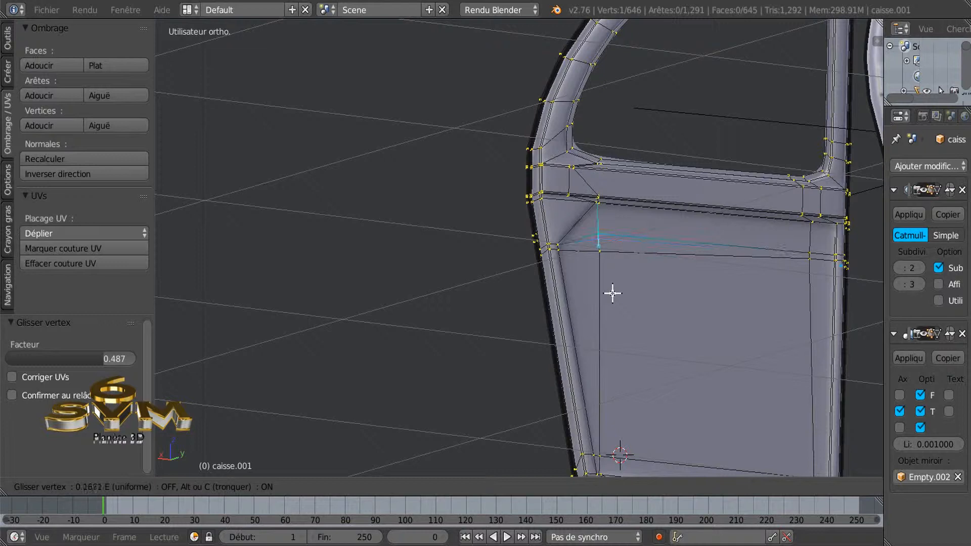
click(612, 292)
- Slide the lower vertex of that pair upward along the same vertical edge, close beneath the vertex above it
right_click(598, 251)
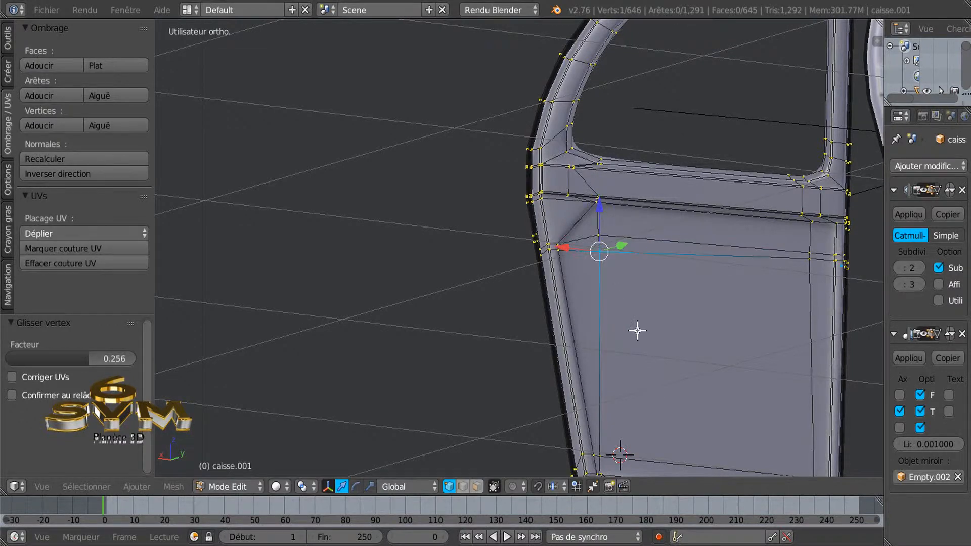
key(shift+v)
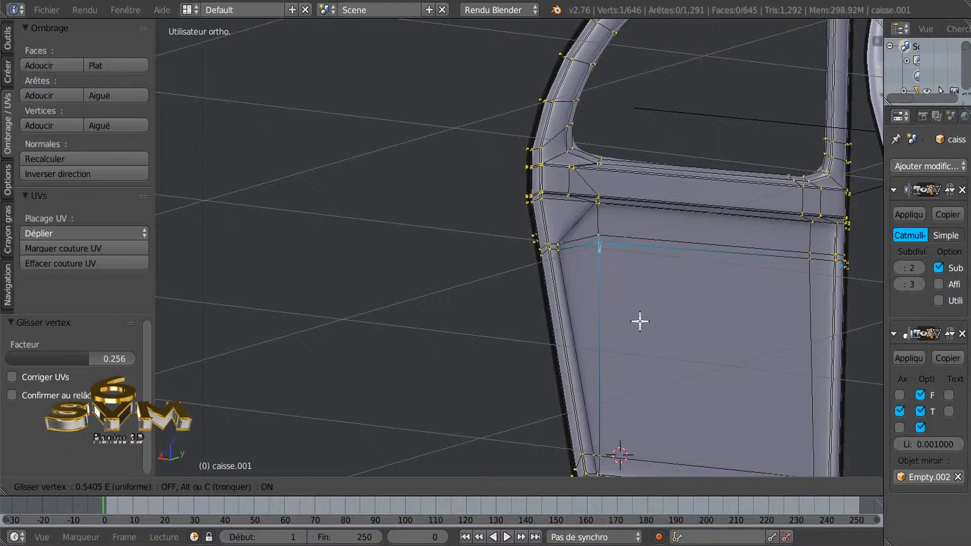
click(641, 319)
- Leave edit mode, switch the viewport to Material shading and examine the inner panel's corners and border from several angles
middle_drag(731, 308, 407, 459)
key(Tab)
click(282, 487)
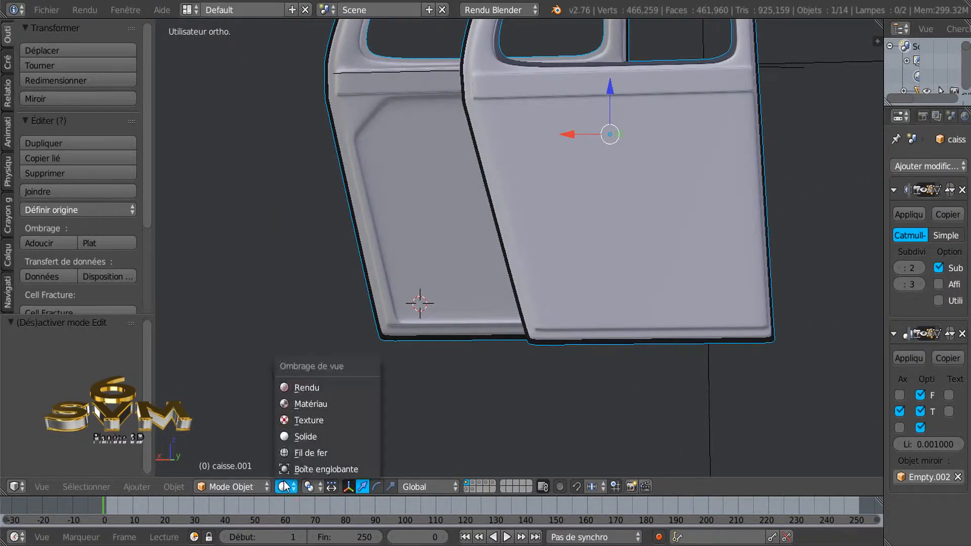
click(295, 403)
middle_drag(389, 365, 447, 350)
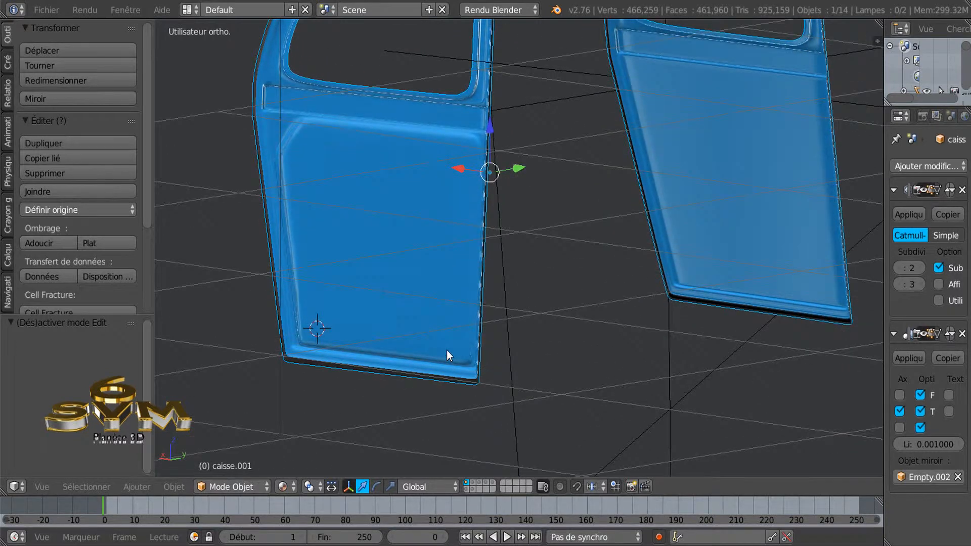
scroll(389, 296, up, 2)
scroll(390, 296, down, 1)
middle_drag(408, 300, 456, 330)
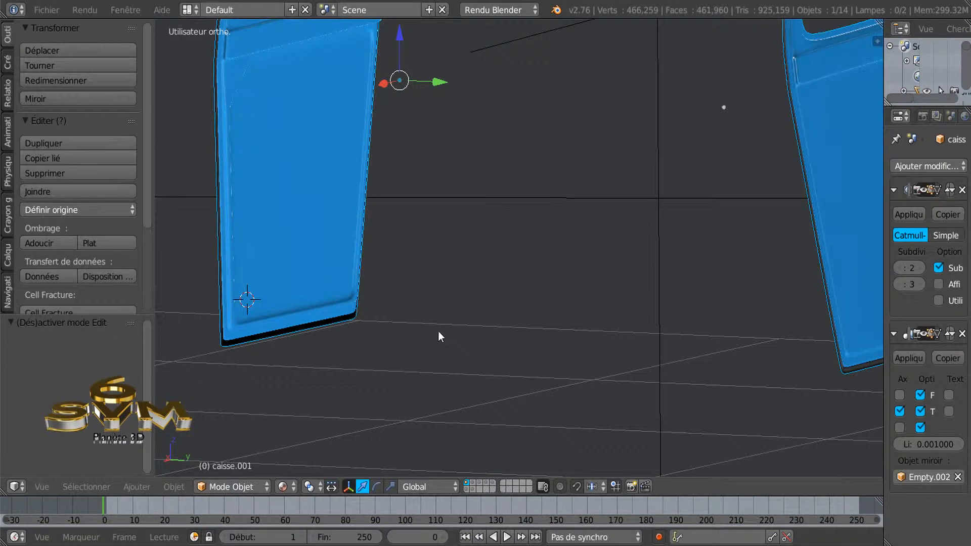
- In edit mode with face selection and solid shading, select the inner panel's lower corner face beside the sloped border and its bottom strip
key(Tab)
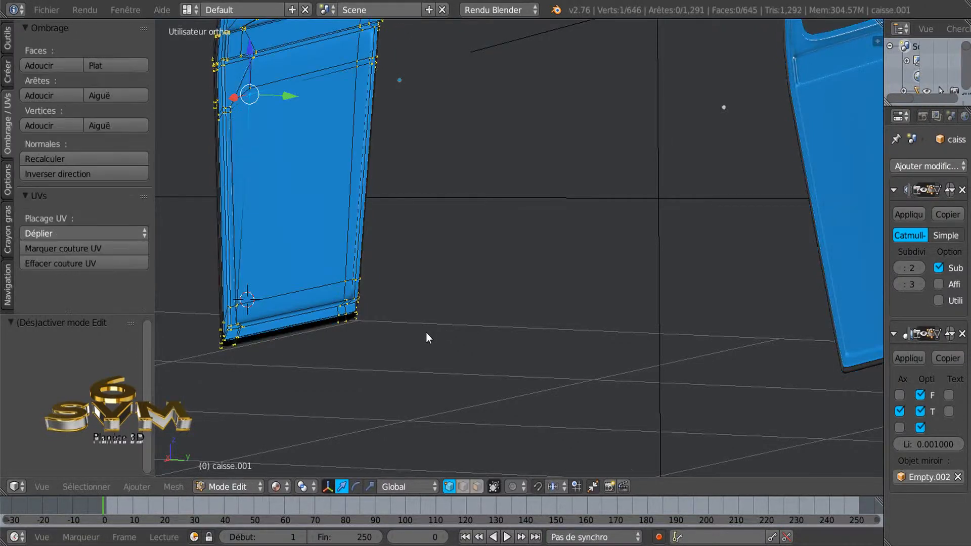
scroll(499, 349, up, 4)
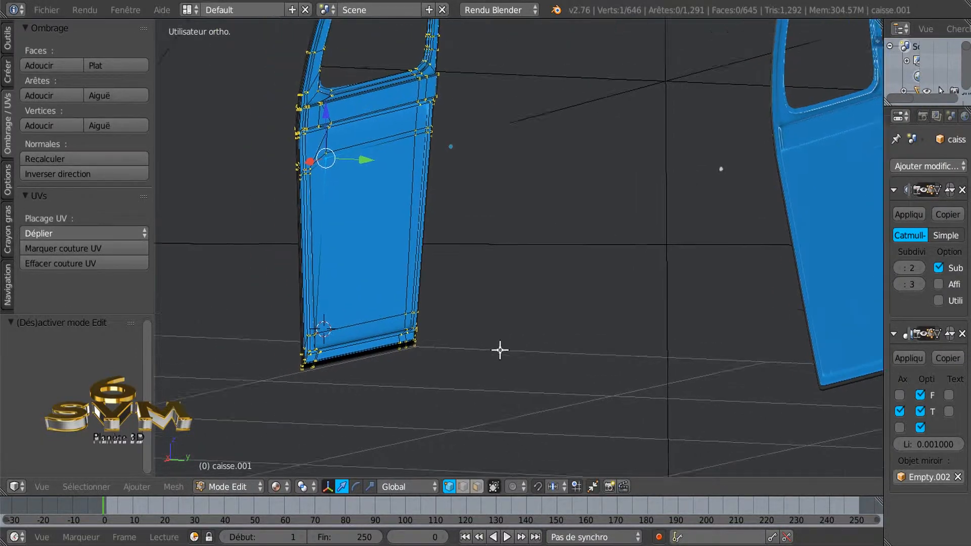
scroll(412, 333, down, 1)
middle_drag(475, 332, 413, 339)
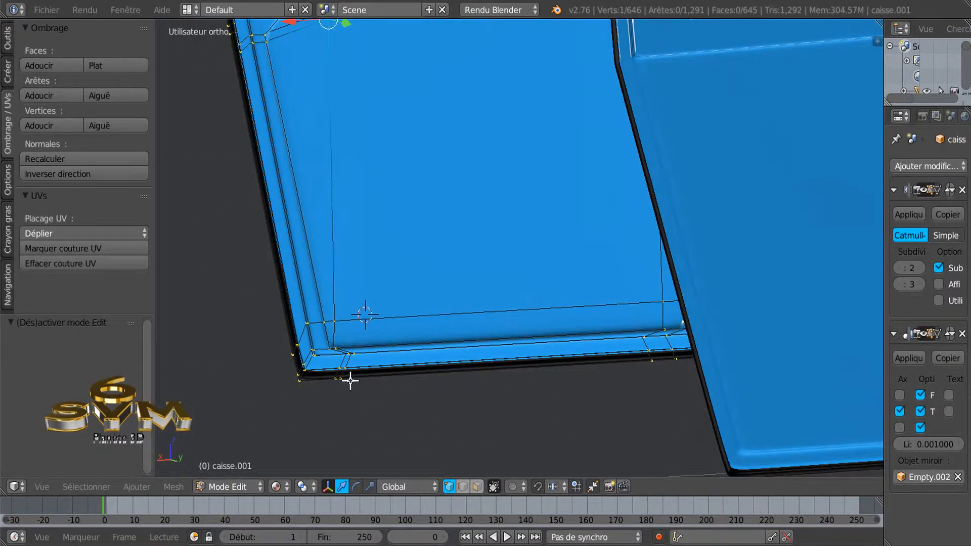
click(476, 487)
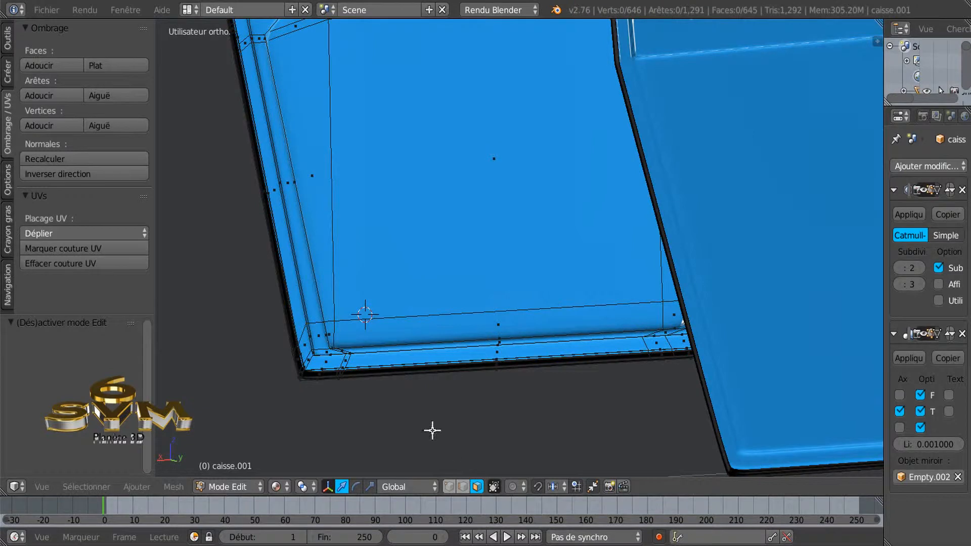
right_click(333, 325)
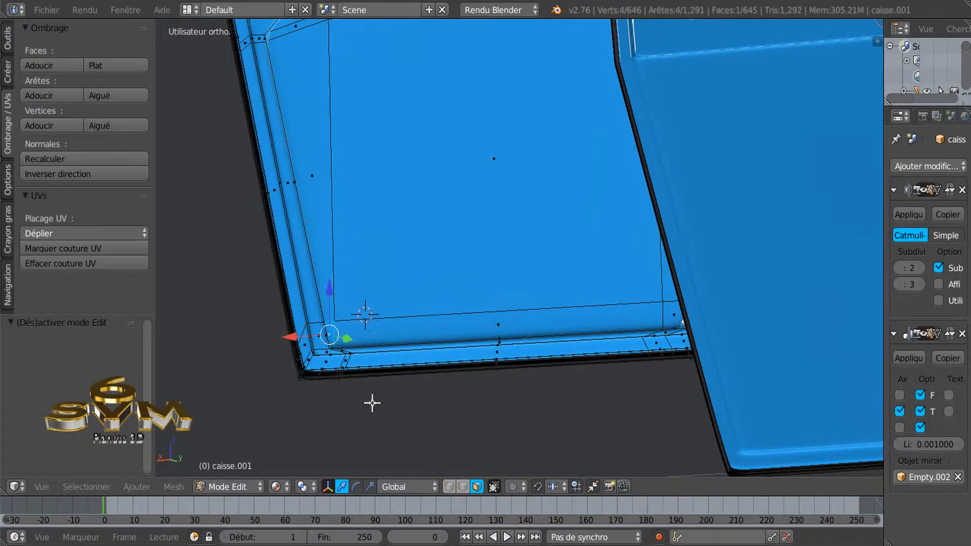
shift+right_click(405, 331)
key(z)
key(z)
middle_drag(407, 288, 398, 289)
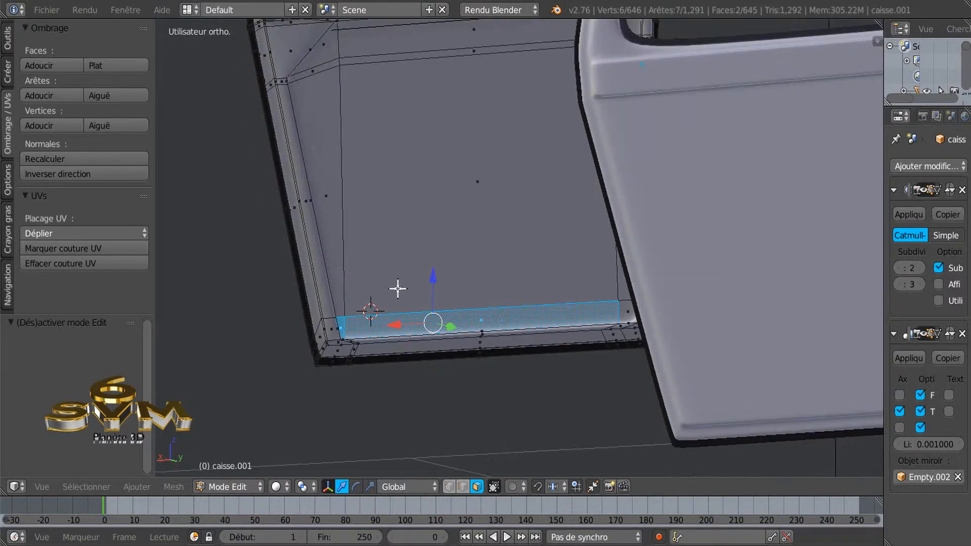
- Add the panel's large centre face, sloped side face, diagonal corner faces and upper strip to the selection
shift+right_click(463, 206)
shift+right_click(321, 146)
shift+right_click(325, 69)
shift+right_click(379, 47)
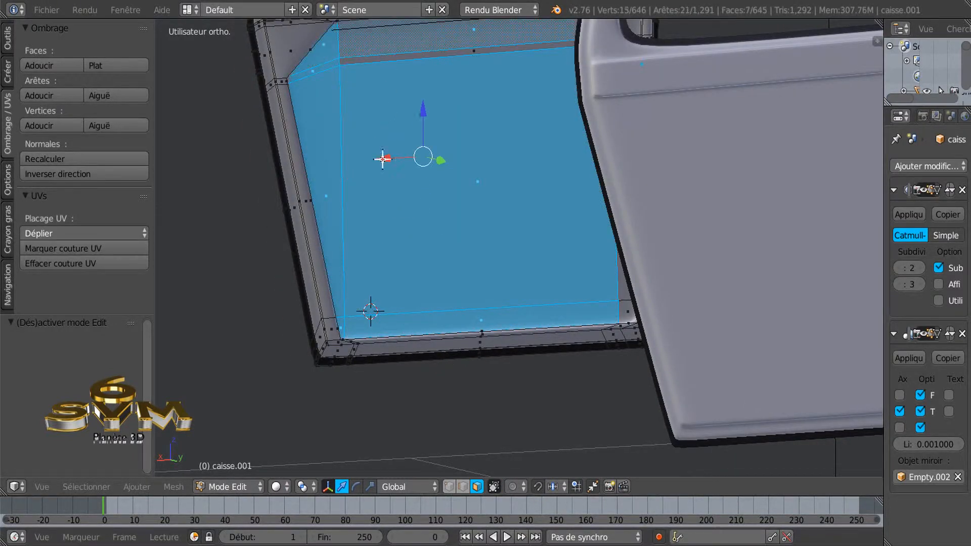
scroll(379, 194, down, 2)
shift+middle_drag(400, 212, 418, 309)
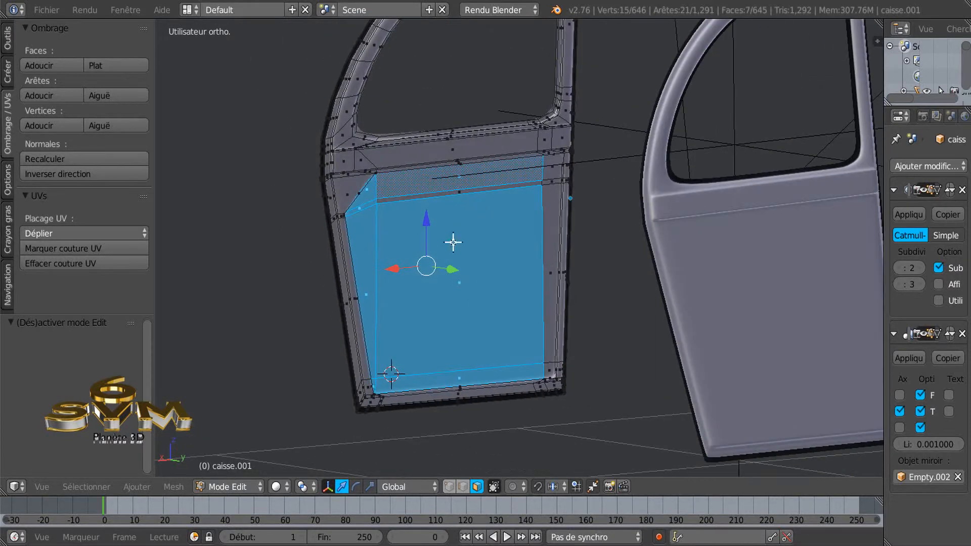
- Add the thin horizontal strip and all the faces along the panel's straight side, down to the lower corner, to the selection
scroll(455, 197, up, 2)
shift+right_click(452, 180)
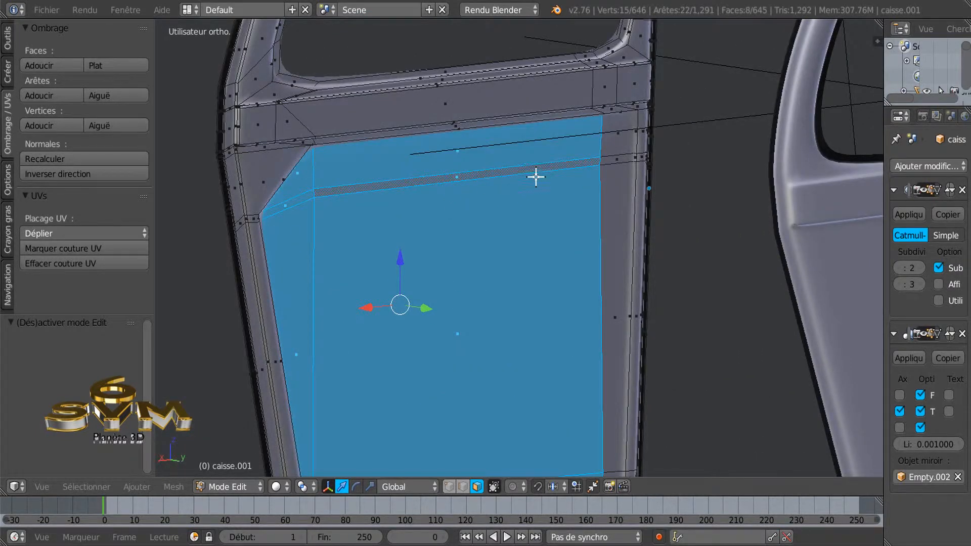
shift+right_click(608, 161)
shift+right_click(614, 143)
shift+right_click(617, 210)
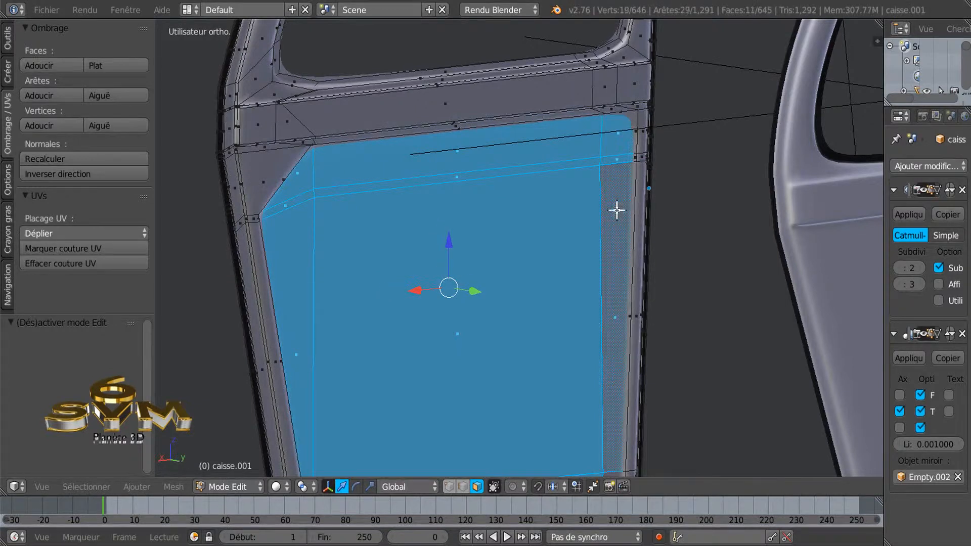
scroll(568, 373, down, 2)
shift+middle_drag(567, 373, 535, 254)
scroll(570, 332, up, 3)
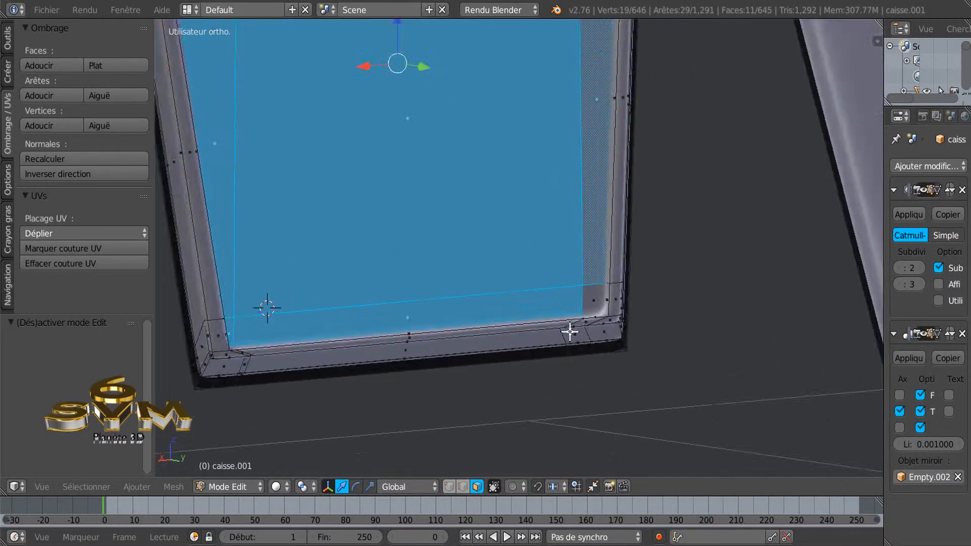
scroll(570, 332, up, 2)
shift+right_click(590, 288)
scroll(521, 332, down, 2)
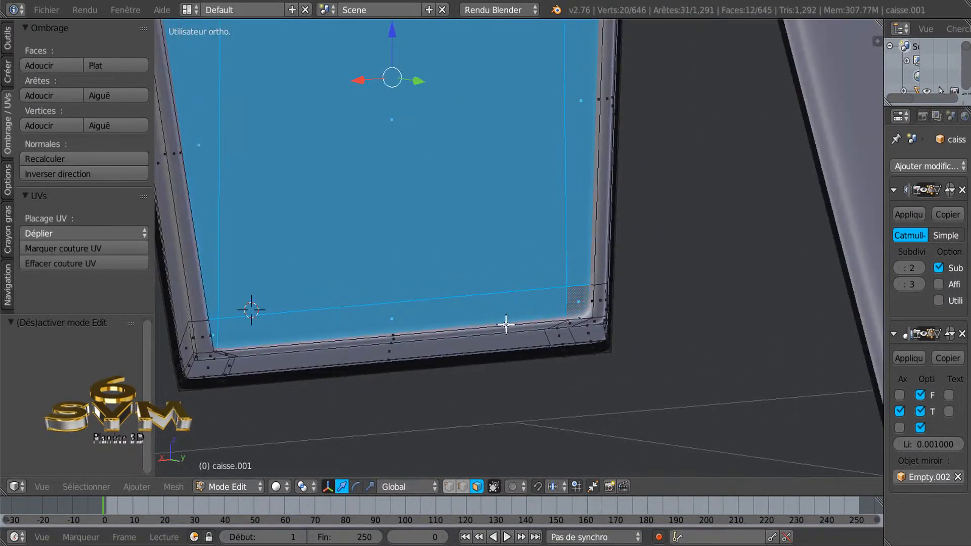
- Set the subdivision view level to 0 and move the selected panel faces -0.008 along the Y axis
click(898, 269)
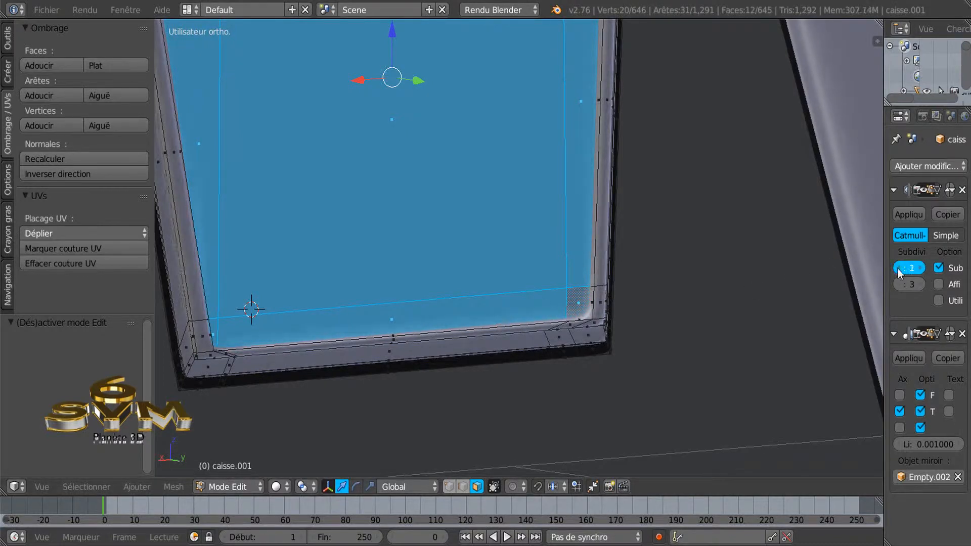
click(897, 269)
middle_drag(631, 348, 317, 307)
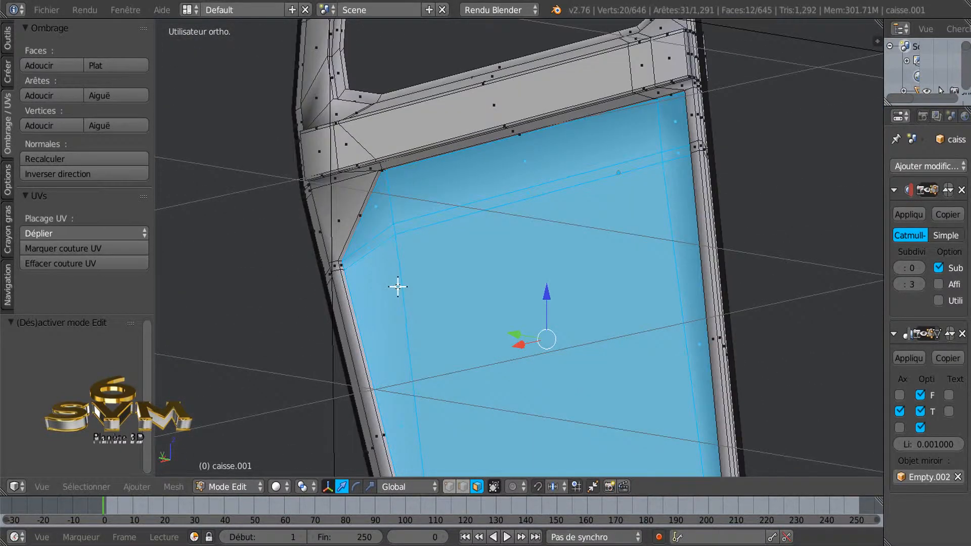
middle_drag(431, 289, 608, 353)
drag(620, 335, 612, 338)
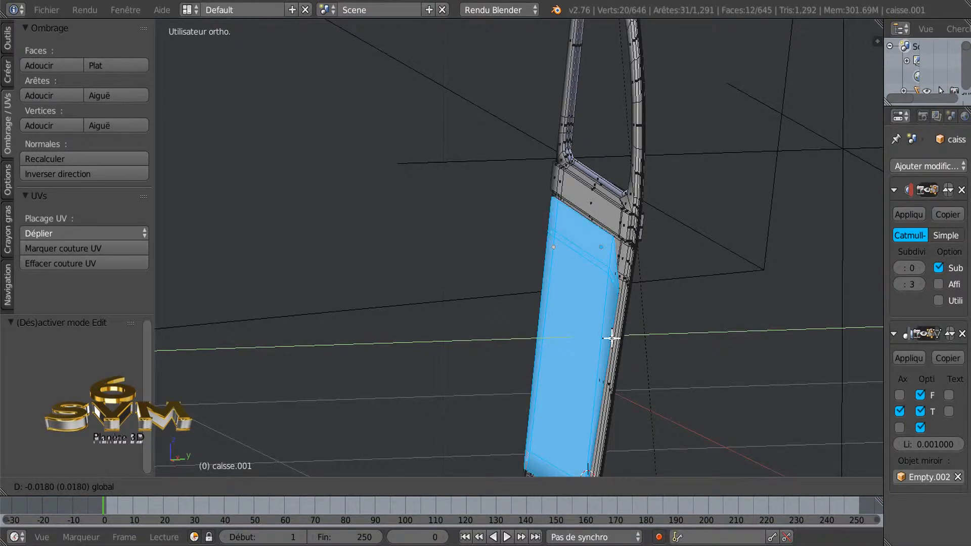
drag(612, 338, 615, 337)
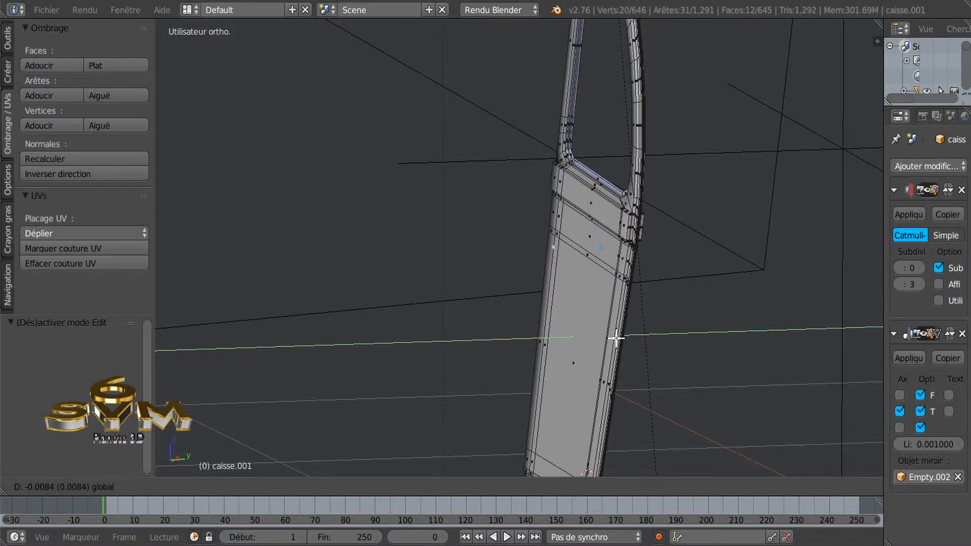
drag(616, 338, 616, 338)
- Leave edit mode, set the subdivision view level to 2 and examine the smoothed panel recess from several angles
scroll(618, 337, down, 1)
middle_drag(622, 351, 508, 330)
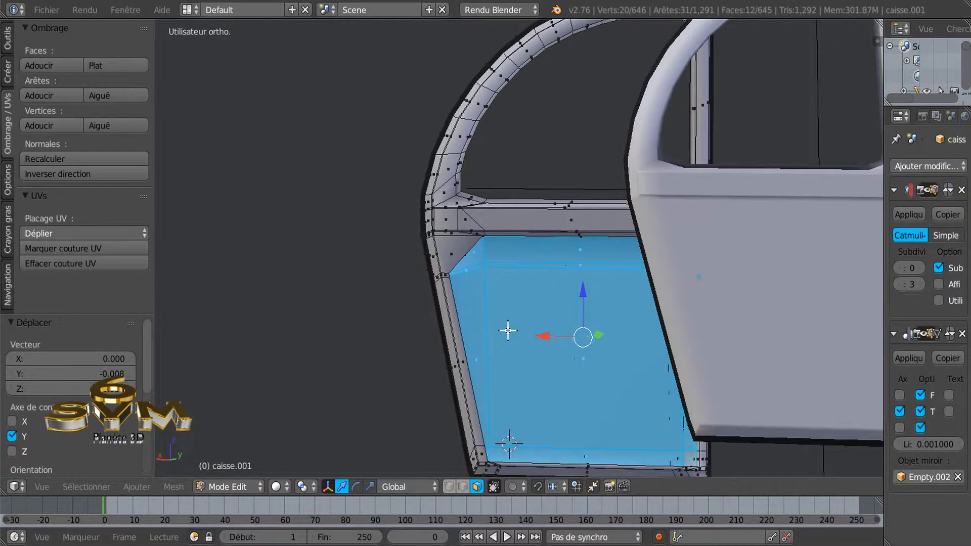
key(Tab)
middle_drag(581, 373, 590, 362)
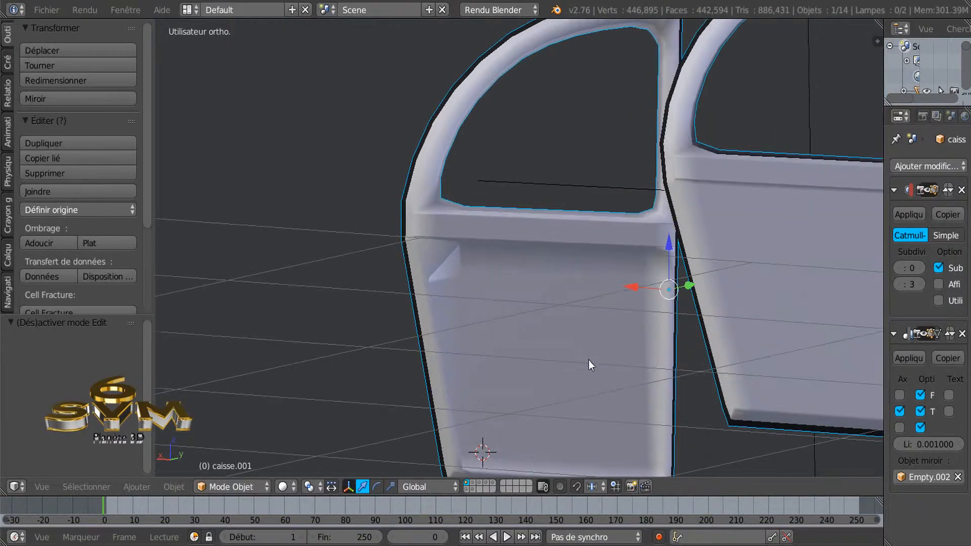
drag(912, 269, 929, 268)
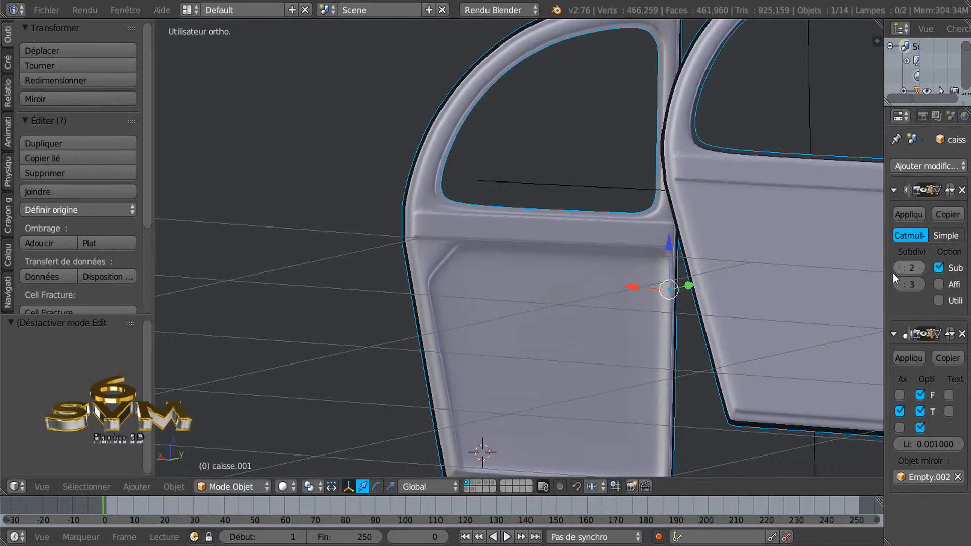
middle_drag(626, 396, 643, 376)
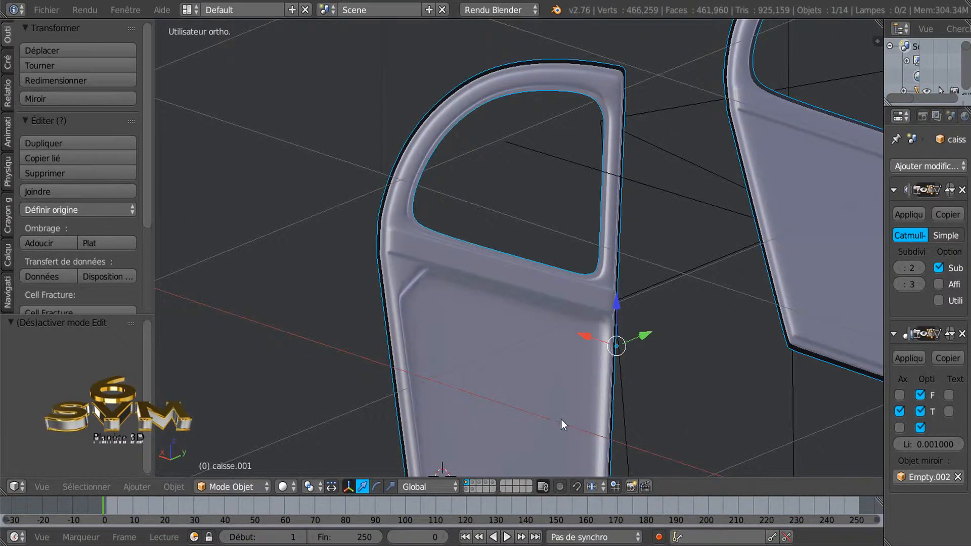
shift+middle_drag(561, 421, 563, 210)
middle_drag(579, 244, 570, 239)
middle_drag(528, 182, 516, 321)
- Add a loop cut around the recess wall, slid against the flat panel's edge, then undo the second cut tried beside it
key(Tab)
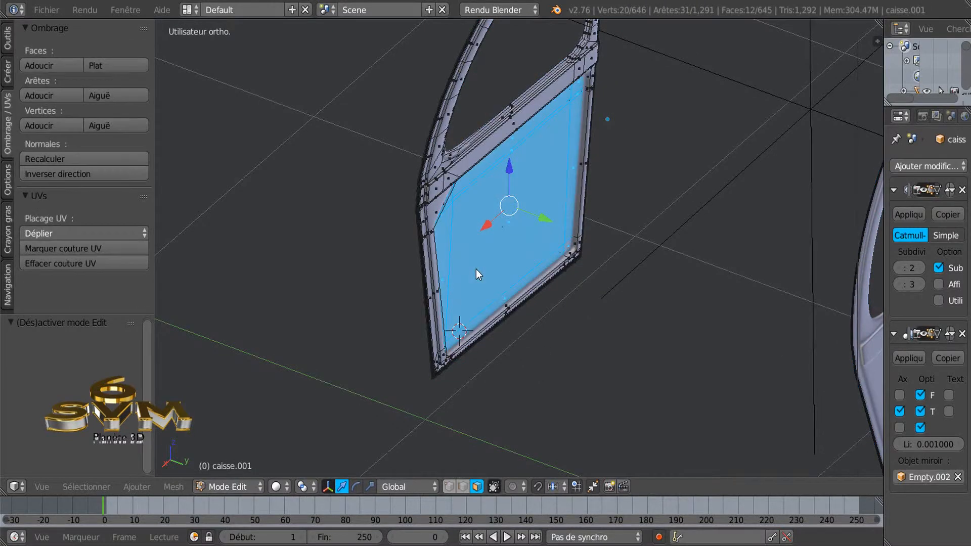
scroll(476, 269, up, 6)
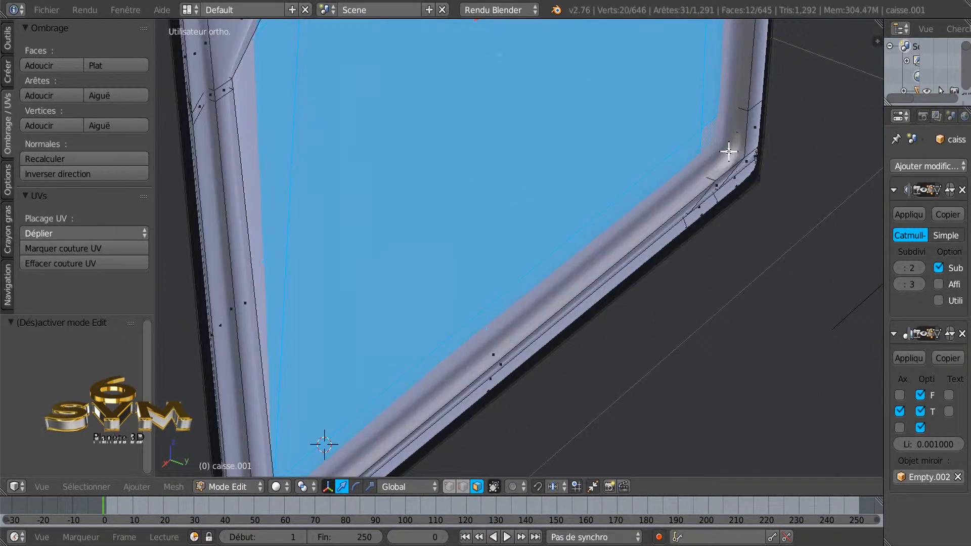
scroll(744, 199, up, 2)
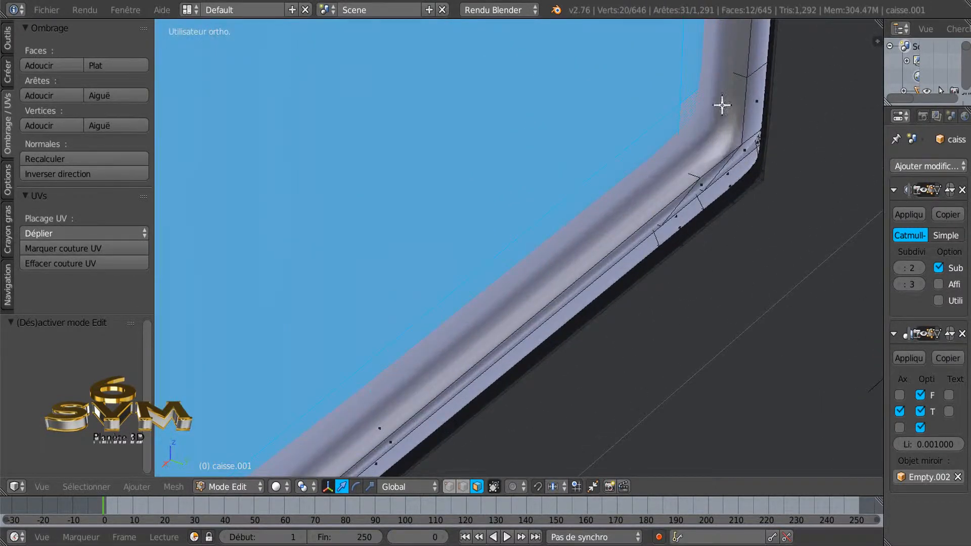
key(ctrl+r)
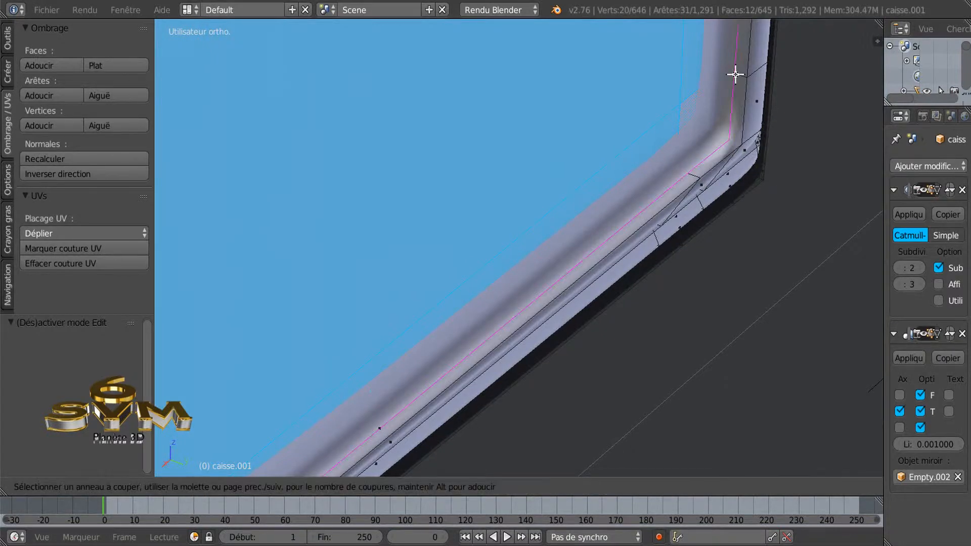
click(735, 75)
click(724, 72)
click(732, 74)
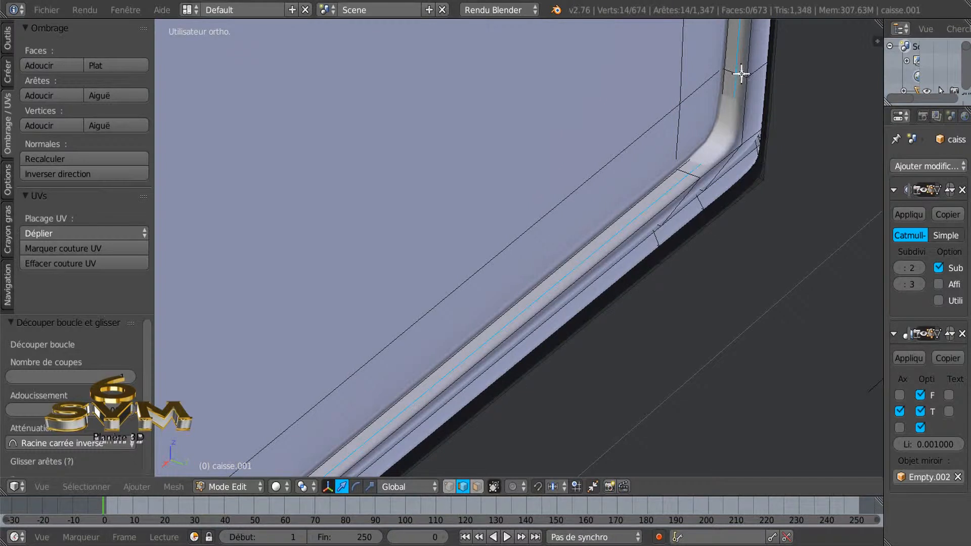
key(ctrl+z)
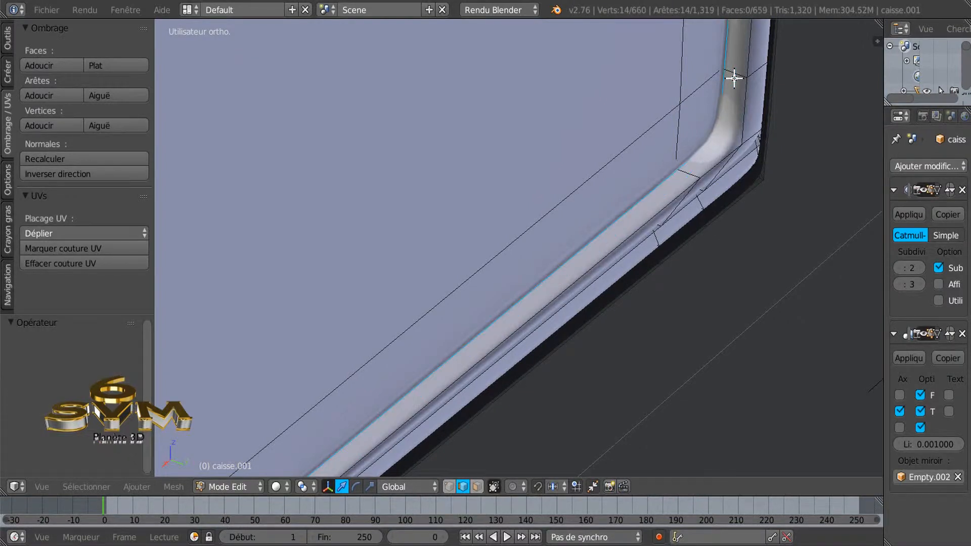
- Add a loop cut around the panel recess wall, slid toward the wall's outer edge
key(ctrl+r)
click(734, 77)
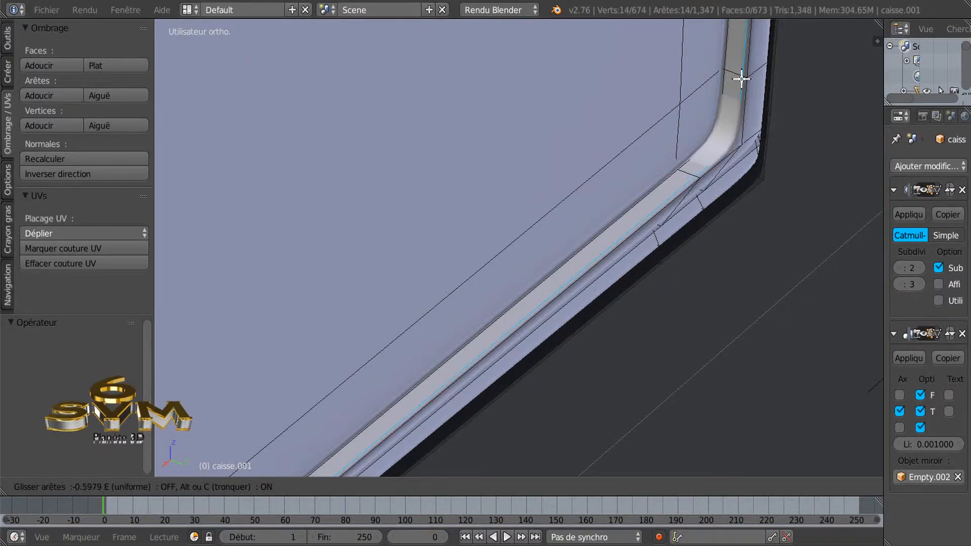
click(741, 78)
scroll(734, 121, down, 5)
middle_drag(732, 123, 714, 72)
scroll(725, 120, down, 3)
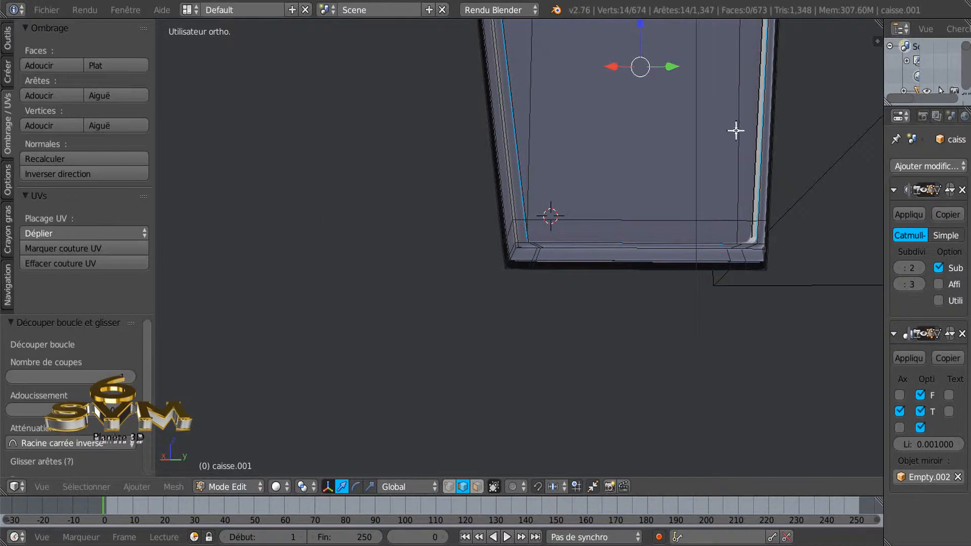
shift+middle_drag(726, 170, 699, 281)
middle_drag(713, 211, 691, 218)
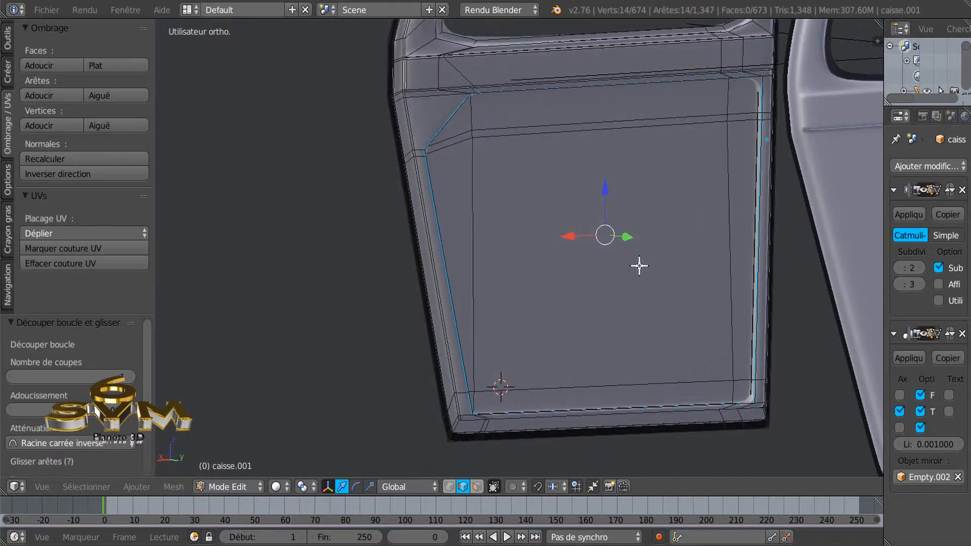
- Leave edit mode and examine the smoothed door panel, its recess corners and the band below the window
key(Tab)
scroll(637, 255, down, 5)
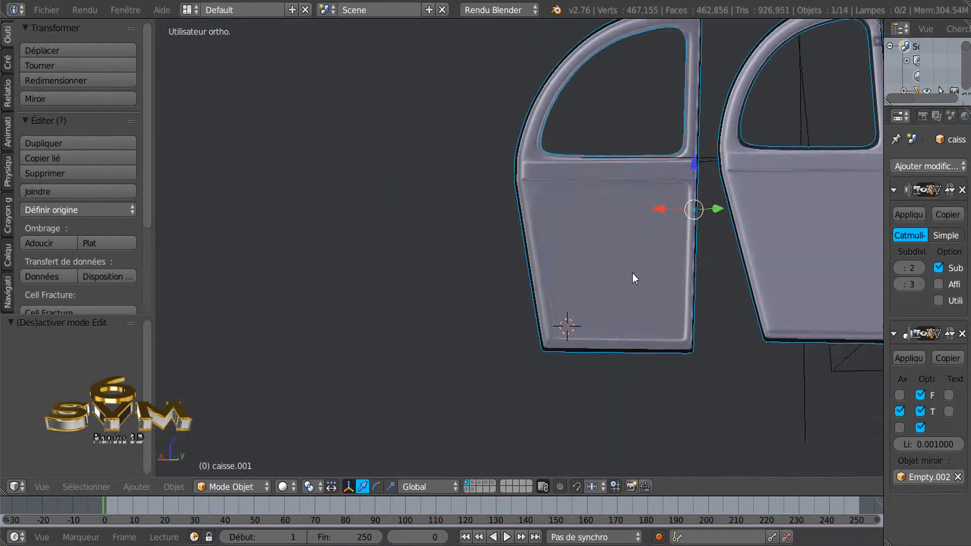
middle_drag(632, 273, 630, 287)
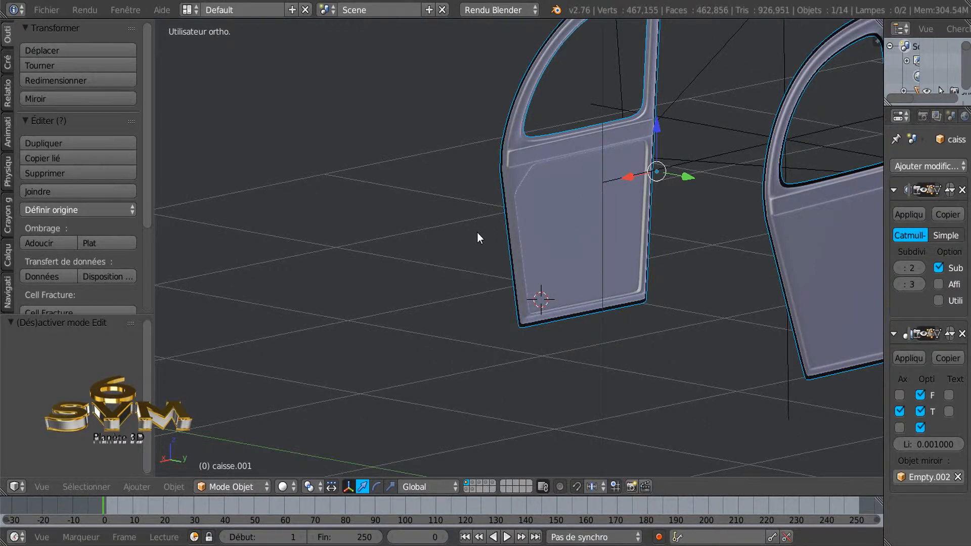
scroll(478, 233, down, 2)
mouse_move(479, 234)
middle_down()
mouse_move(806, 234)
mouse_move(470, 256)
mouse_move(469, 244)
middle_up()
scroll(475, 235, up, 2)
scroll(500, 153, up, 7)
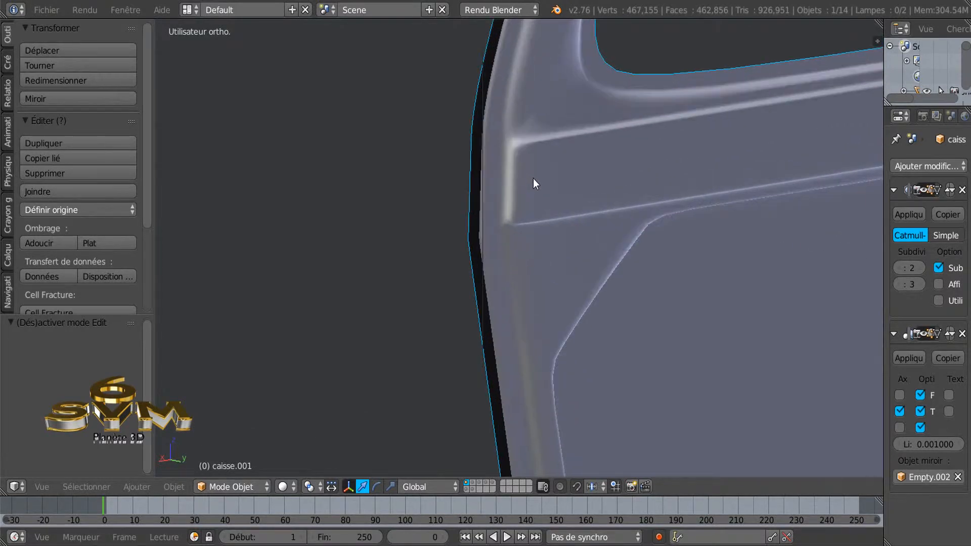
- Select the vertical end edge of the band below the window on the door's curved side, with its short corner edges, and slide it inward by 0.068
key(Tab)
right_click(512, 156)
scroll(512, 151, up, 2)
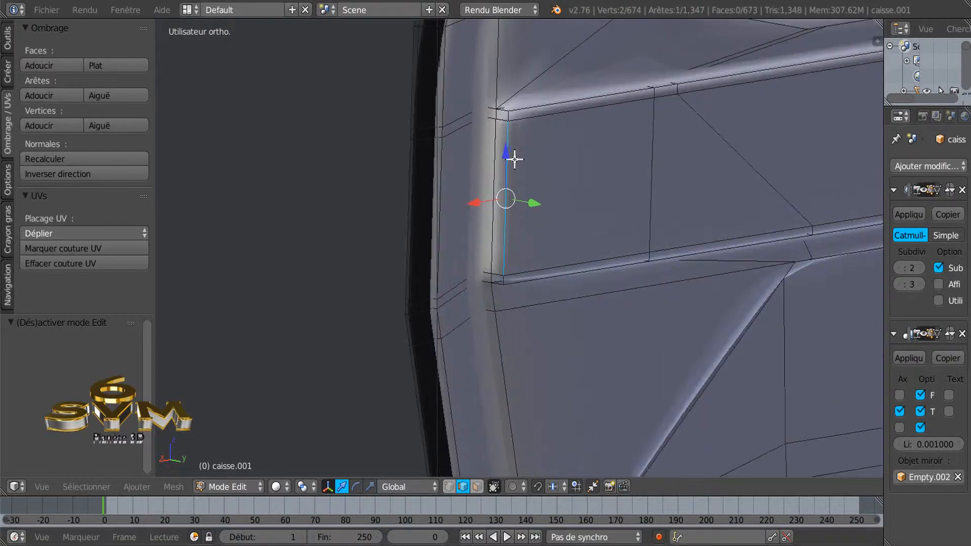
shift+right_click(505, 118)
shift+right_click(506, 272)
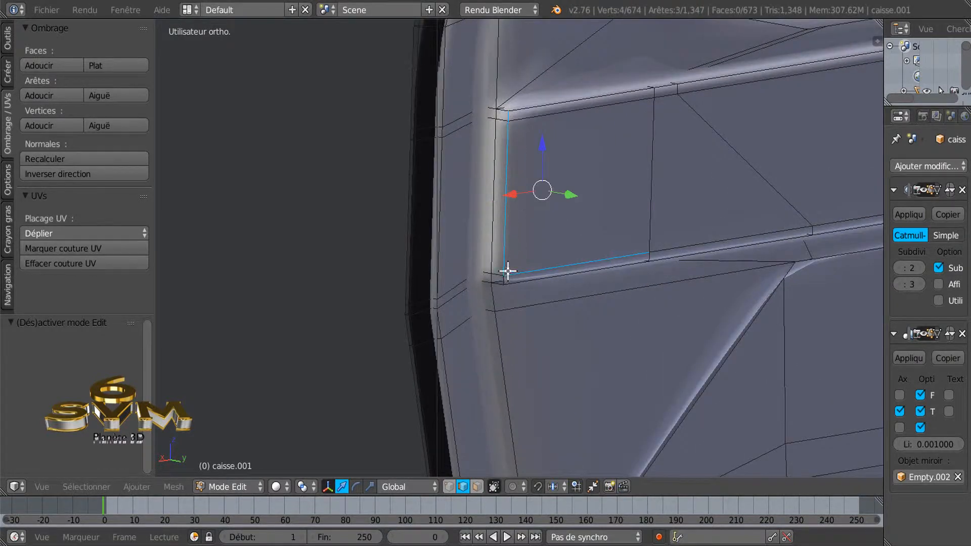
shift+right_click(511, 269)
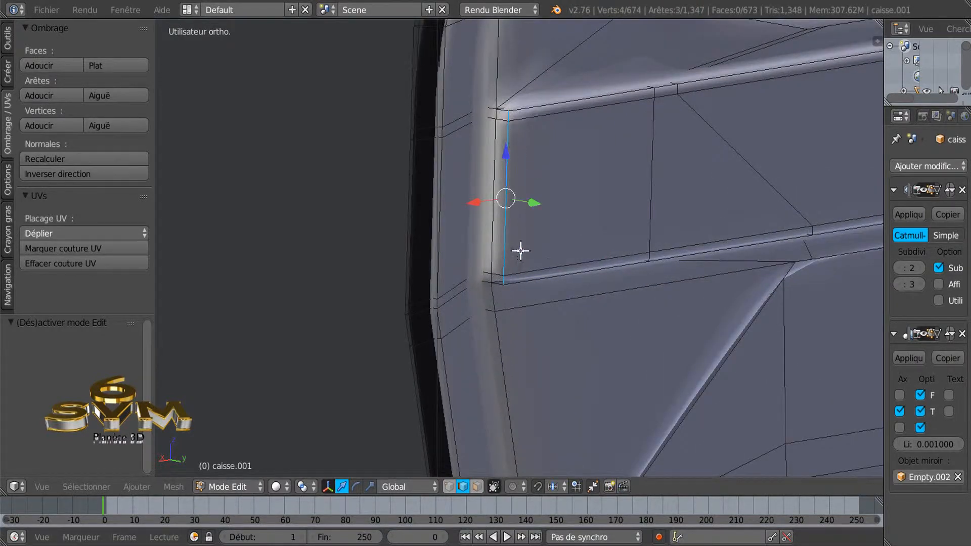
key(g)
key(g)
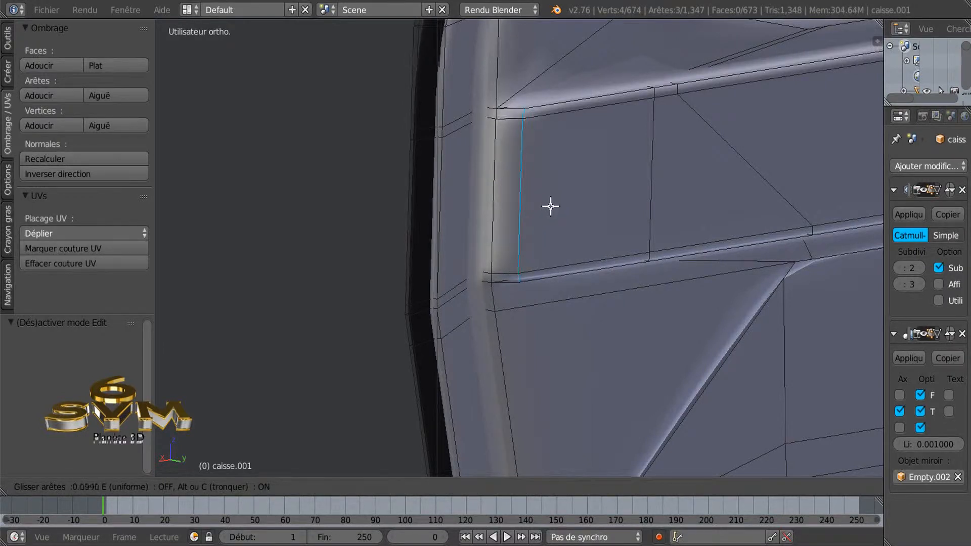
click(548, 206)
scroll(606, 217, down, 2)
- Slide the matching three end edges of the band on the door's straight side inward by 0.059
middle_drag(713, 211, 673, 236)
shift+middle_drag(833, 309, 424, 196)
shift+middle_drag(749, 240, 396, 193)
scroll(766, 272, down, 2)
shift+middle_drag(819, 277, 539, 258)
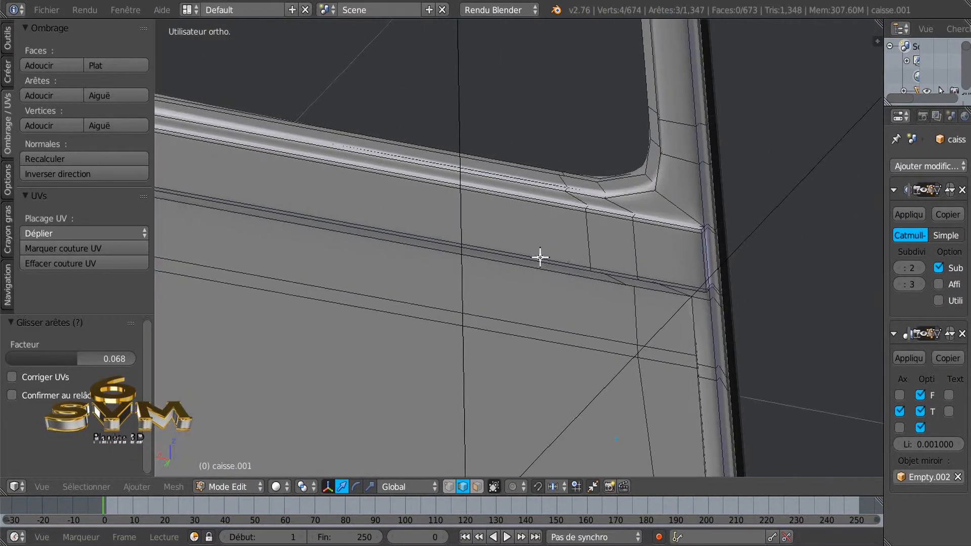
scroll(693, 289, up, 1)
scroll(709, 231, up, 2)
right_click(713, 137)
shift+right_click(719, 163)
shift+right_click(725, 312)
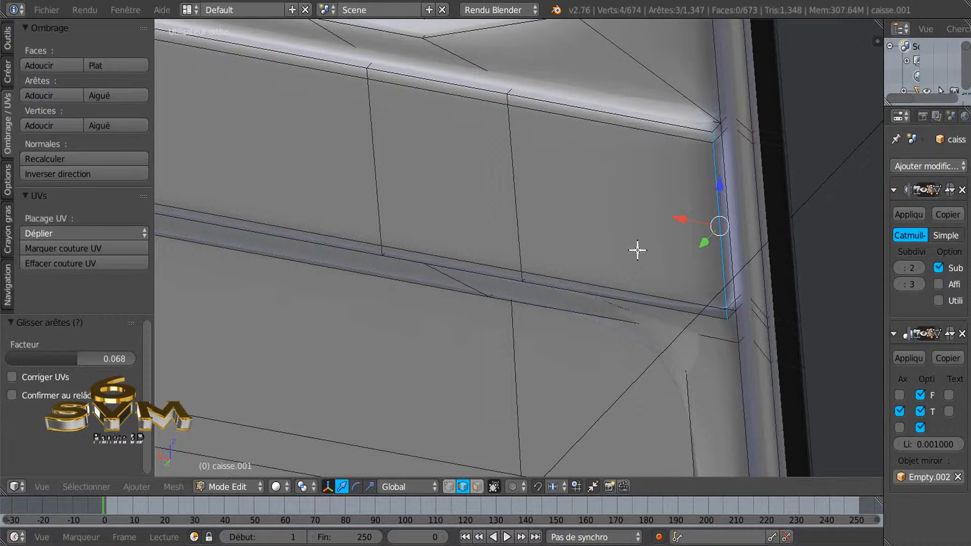
key(g)
key(g)
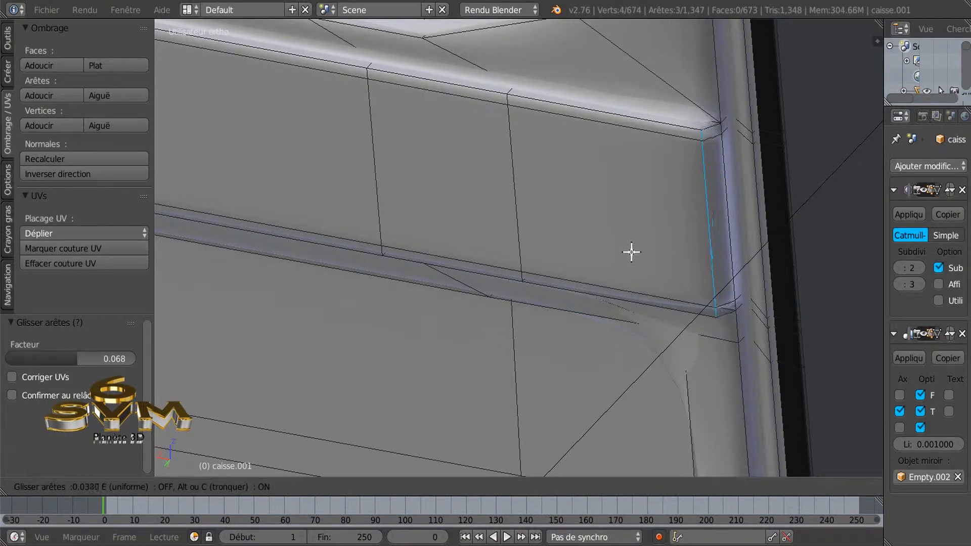
click(631, 251)
scroll(631, 252, down, 5)
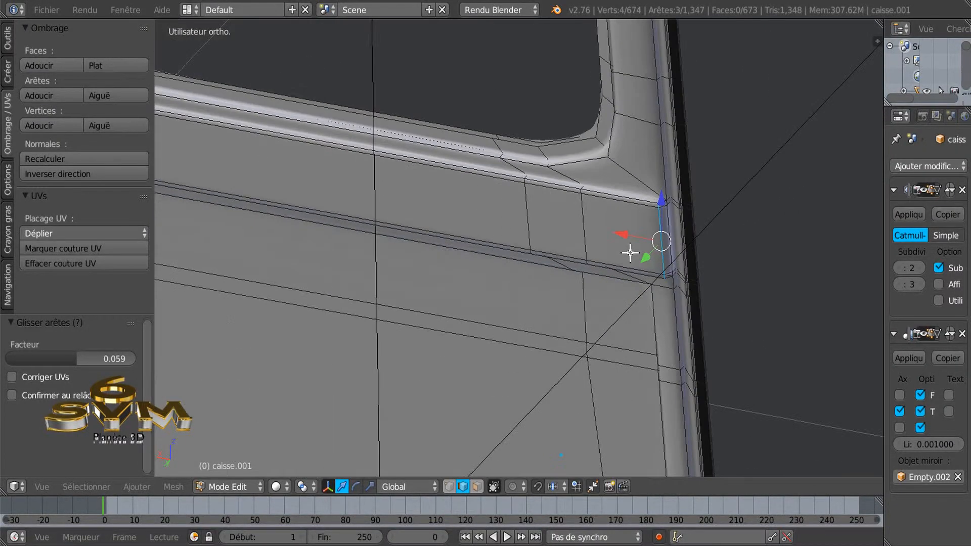
- Raise the subdivision view level to 4 and leave edit mode
middle_drag(431, 303, 457, 294)
click(919, 268)
click(919, 268)
key(Tab)
middle_drag(443, 340, 354, 287)
scroll(342, 278, up, 4)
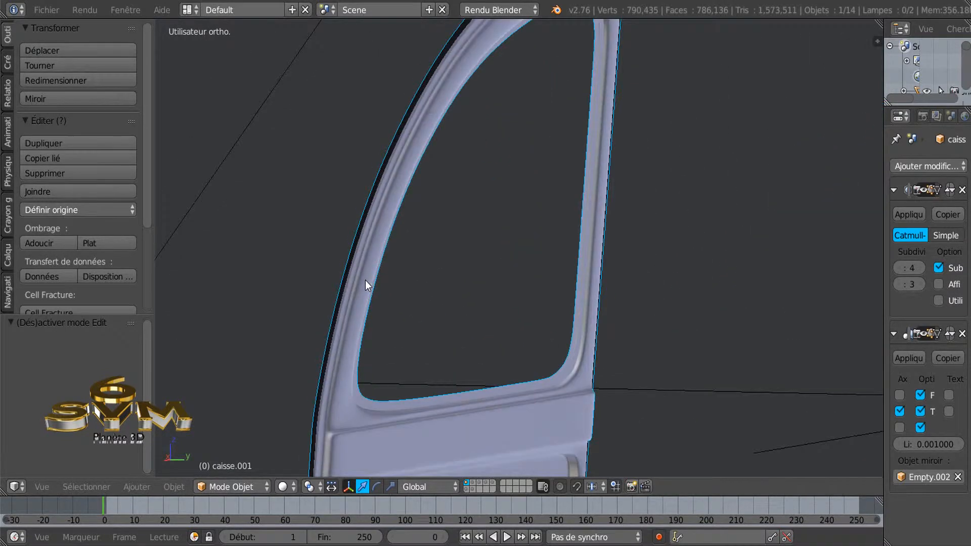
- Examine the door's inner and outer sides from several angles, comparing the edit mesh with the smoothed result
key(Tab)
middle_drag(373, 283, 327, 218)
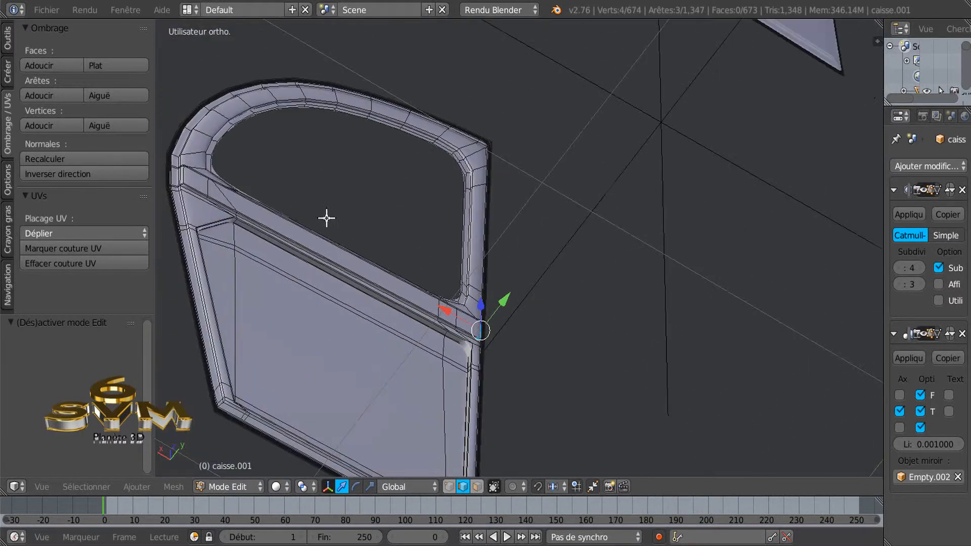
middle_drag(342, 292, 384, 331)
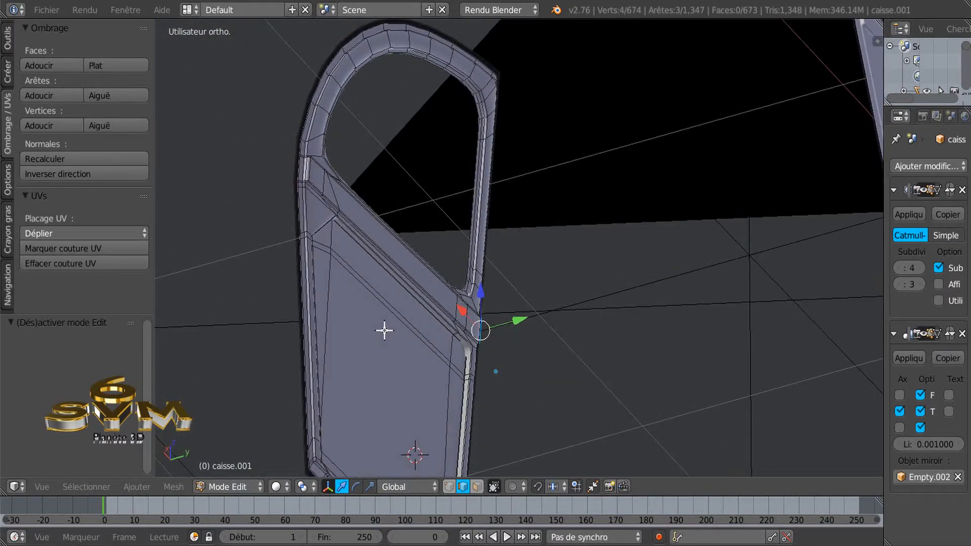
key(Tab)
middle_drag(390, 284, 386, 297)
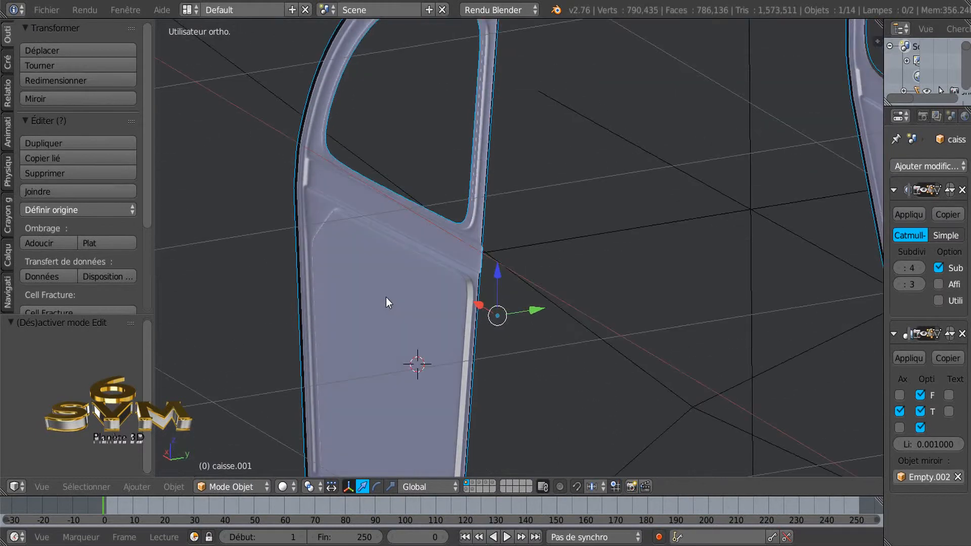
shift+middle_drag(348, 184, 352, 343)
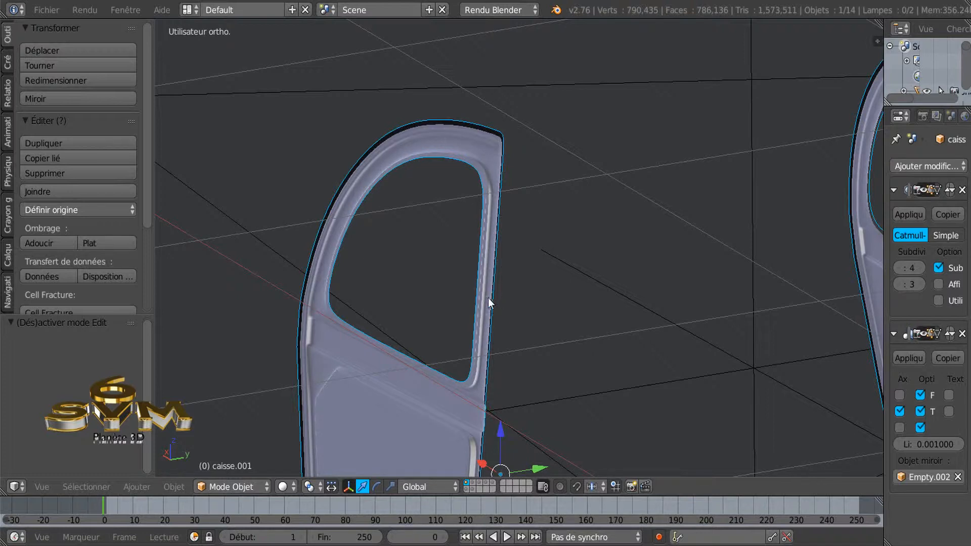
middle_drag(453, 295, 526, 249)
key(Tab)
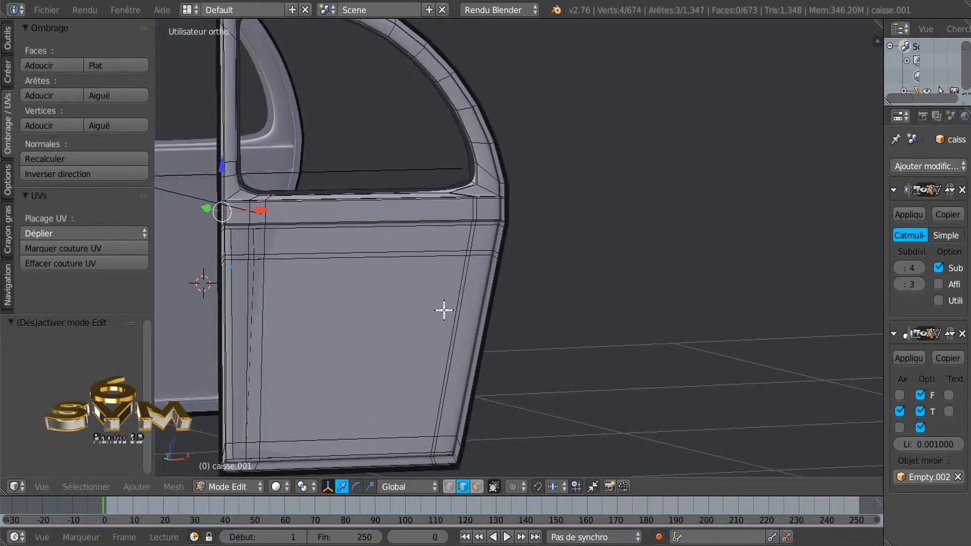
key(Tab)
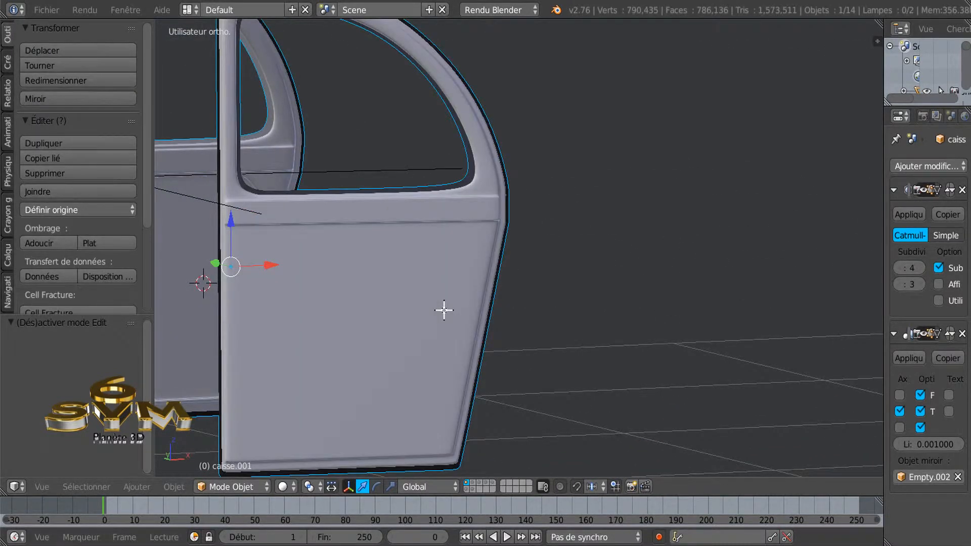
- Switch the viewport shading to Material and inspect the blue door's panel recess and window frame
click(284, 487)
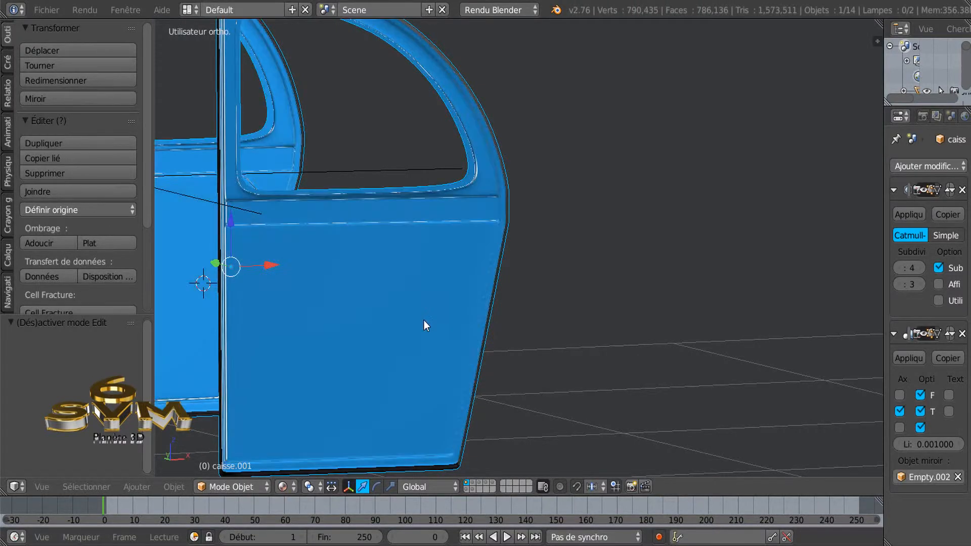
mouse_move(463, 307)
middle_down()
mouse_move(413, 335)
mouse_move(354, 330)
mouse_move(391, 282)
mouse_move(273, 319)
mouse_move(232, 316)
mouse_move(536, 296)
middle_up()
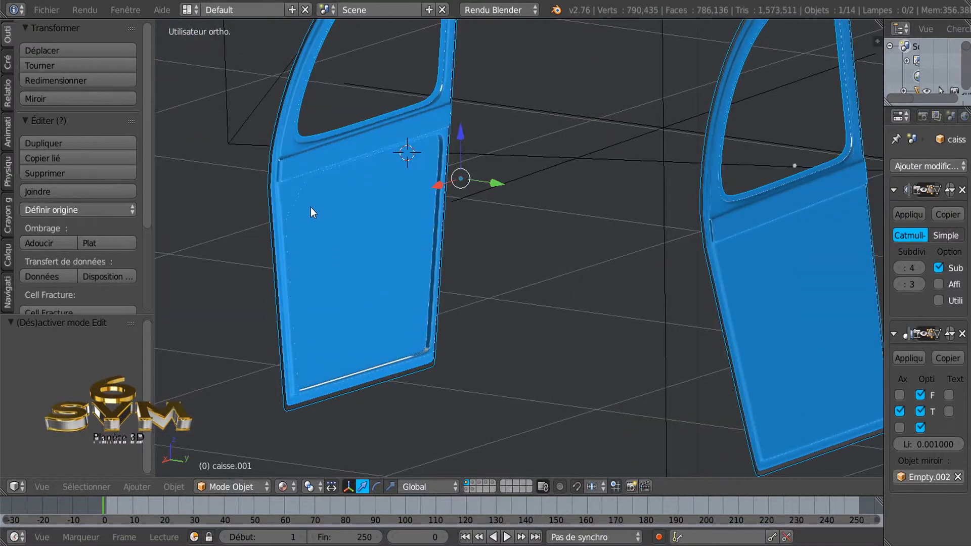
scroll(311, 212, down, 2)
scroll(358, 347, up, 4)
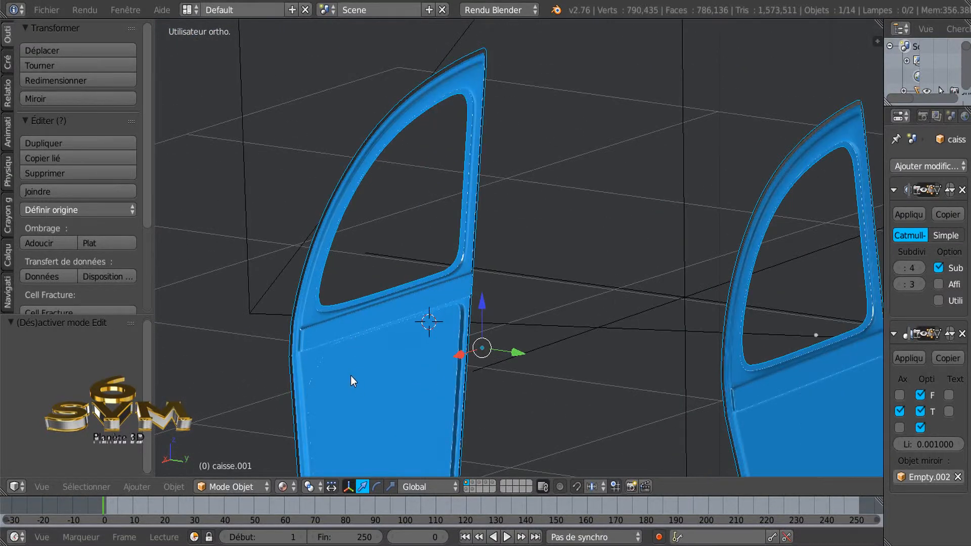
middle_drag(351, 375, 353, 352)
shift+middle_drag(359, 402, 380, 242)
scroll(382, 239, up, 4)
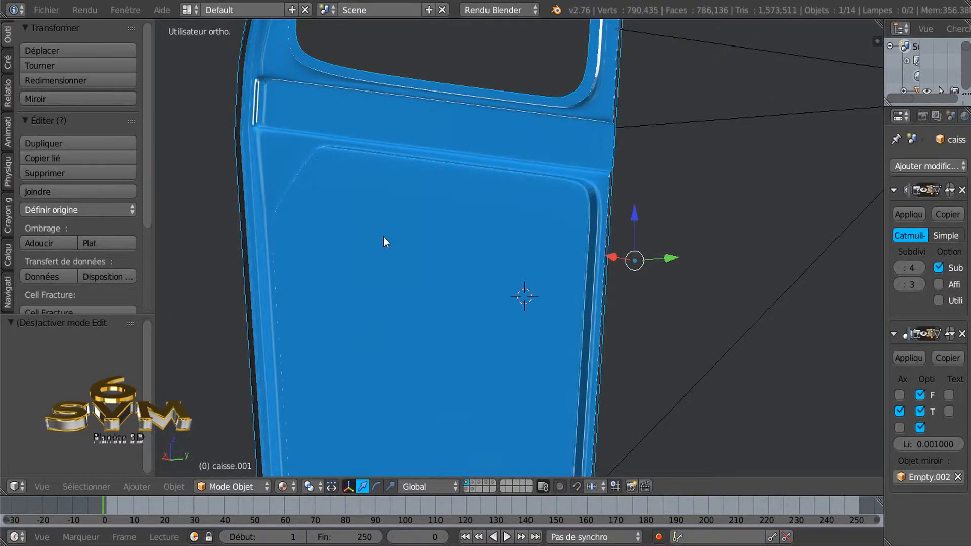
scroll(383, 236, down, 3)
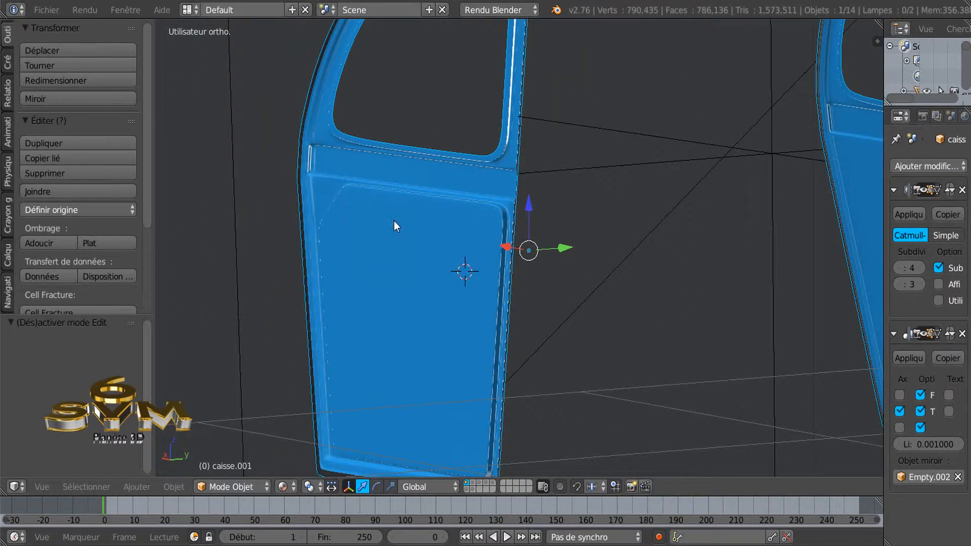
- In edit mode with face selection, select the inner panel's upper rows and the large faces below them
key(Tab)
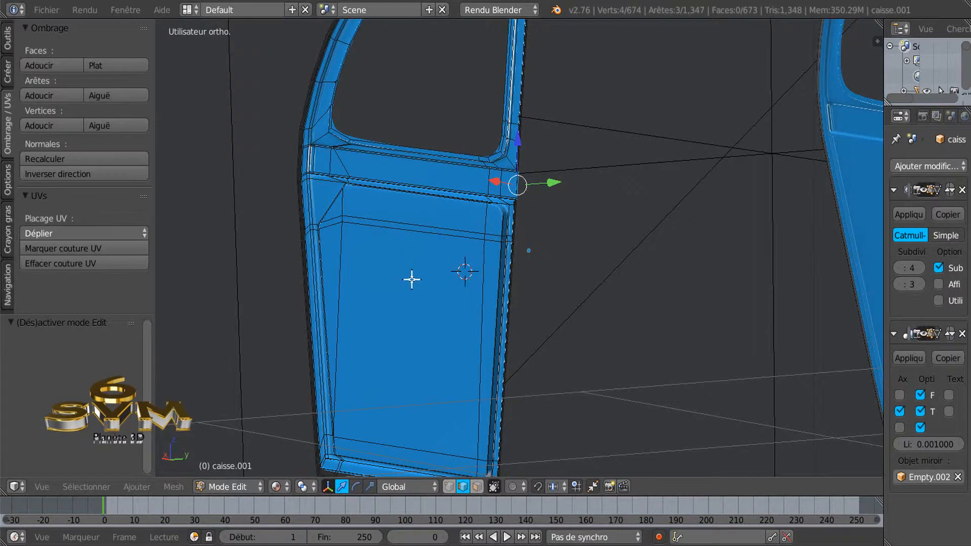
scroll(405, 290, up, 3)
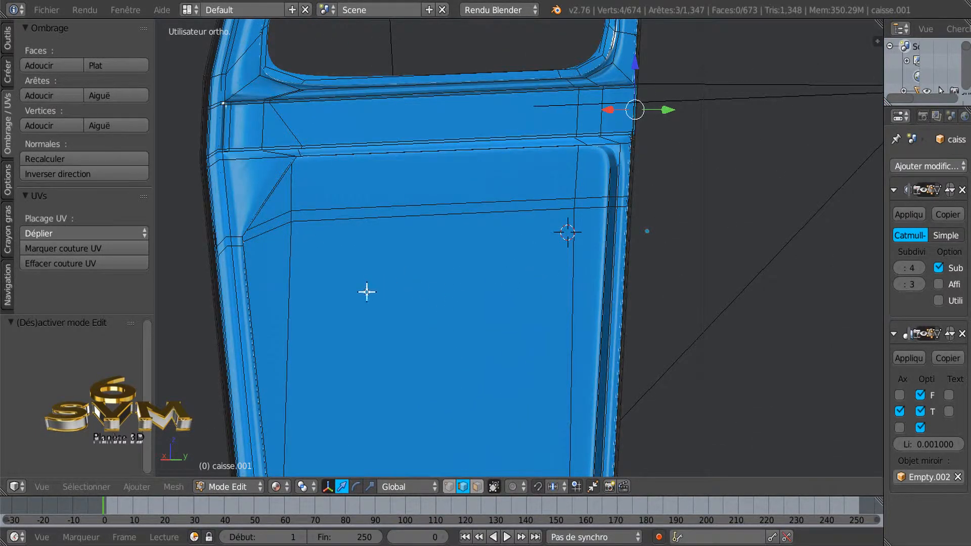
right_click(284, 221)
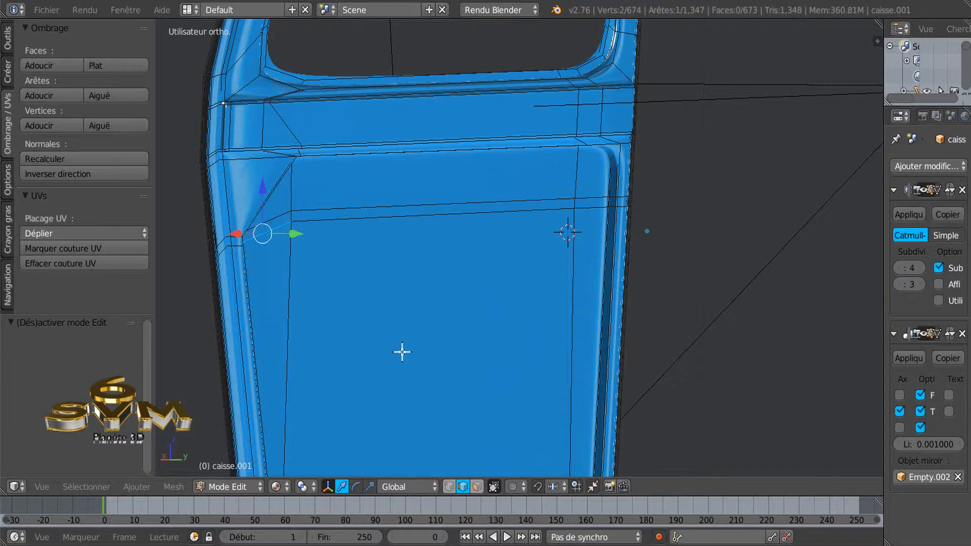
click(476, 487)
right_click(271, 226)
shift+right_click(282, 199)
shift+right_click(388, 189)
shift+right_click(589, 185)
shift+right_click(588, 209)
shift+right_click(580, 206)
shift+right_click(526, 207)
shift+right_click(278, 254)
shift+right_click(349, 272)
- Add the inner panel's bottom row of faces to the selection, including the small faces in both lower corners
shift+middle_drag(497, 178, 481, 347)
shift+right_click(530, 357)
shift+right_click(617, 364)
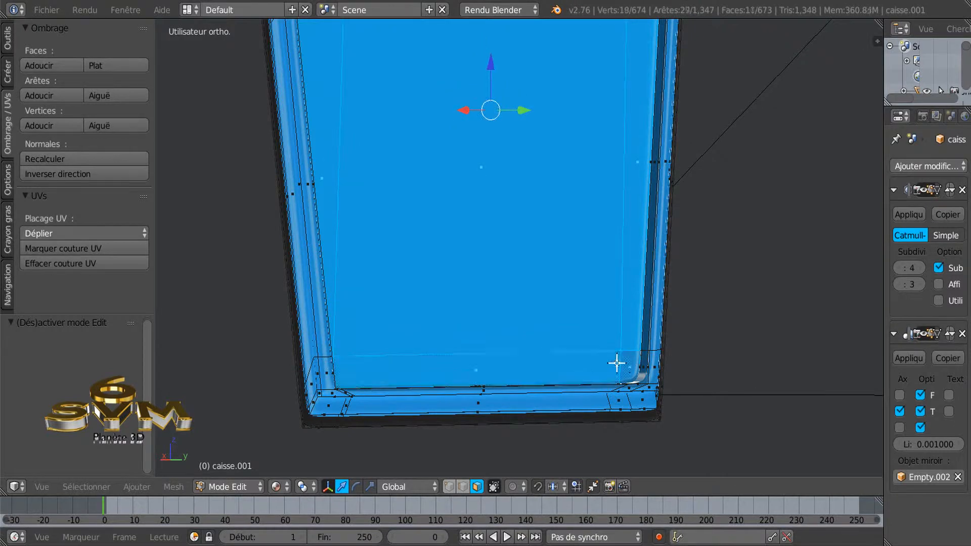
middle_drag(420, 370, 354, 386)
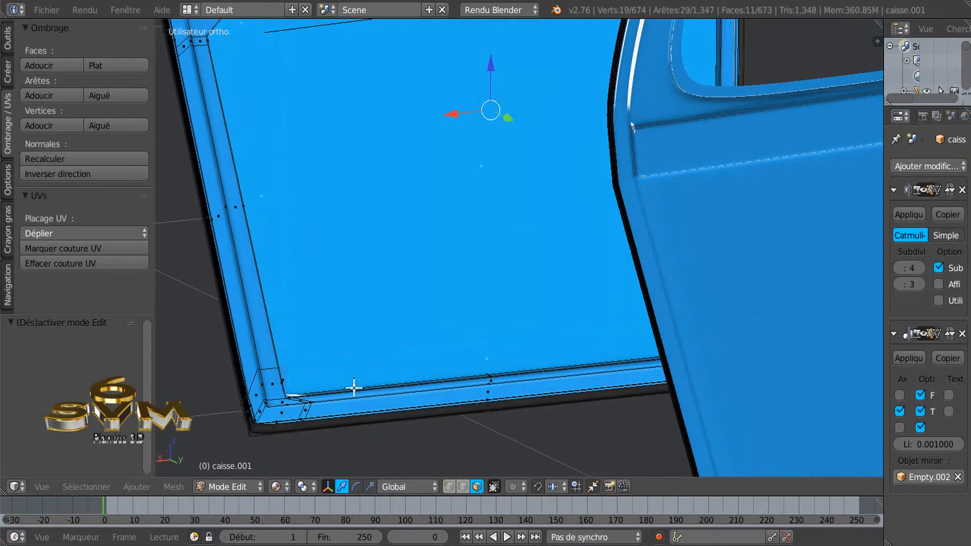
scroll(277, 382, up, 4)
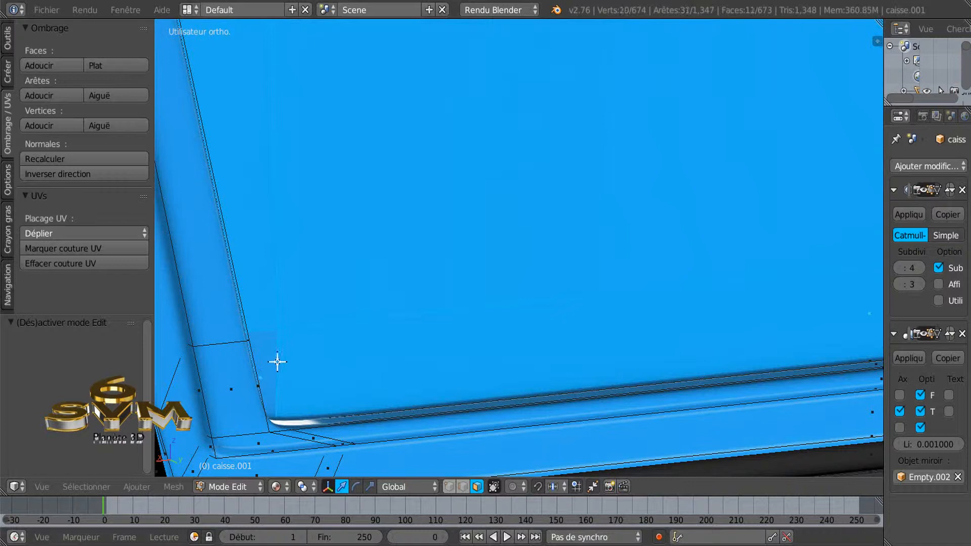
scroll(289, 365, down, 8)
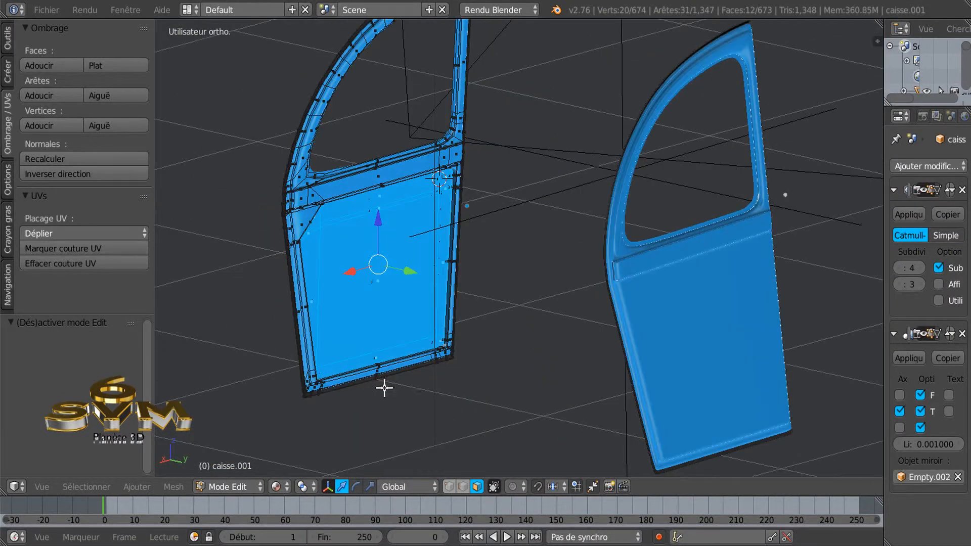
middle_drag(385, 388, 415, 387)
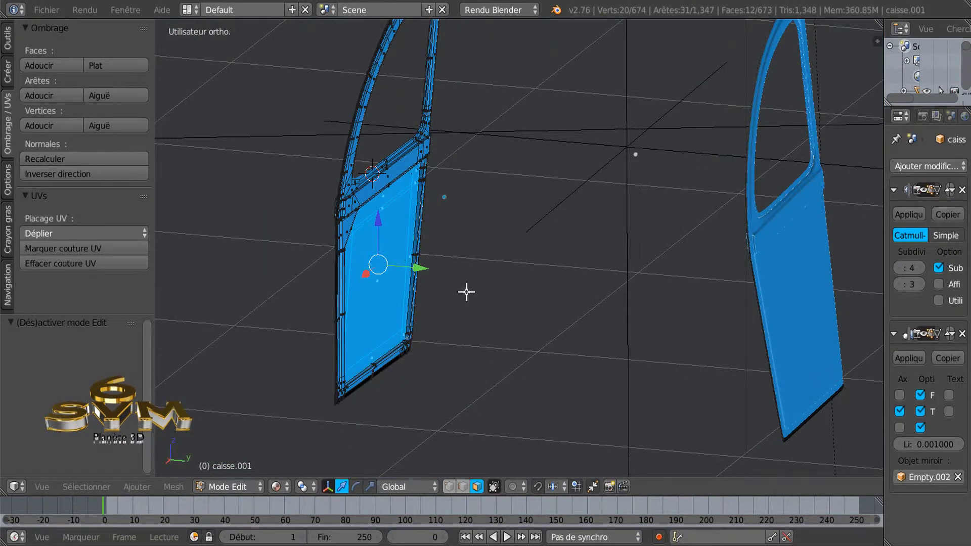
scroll(466, 292, up, 3)
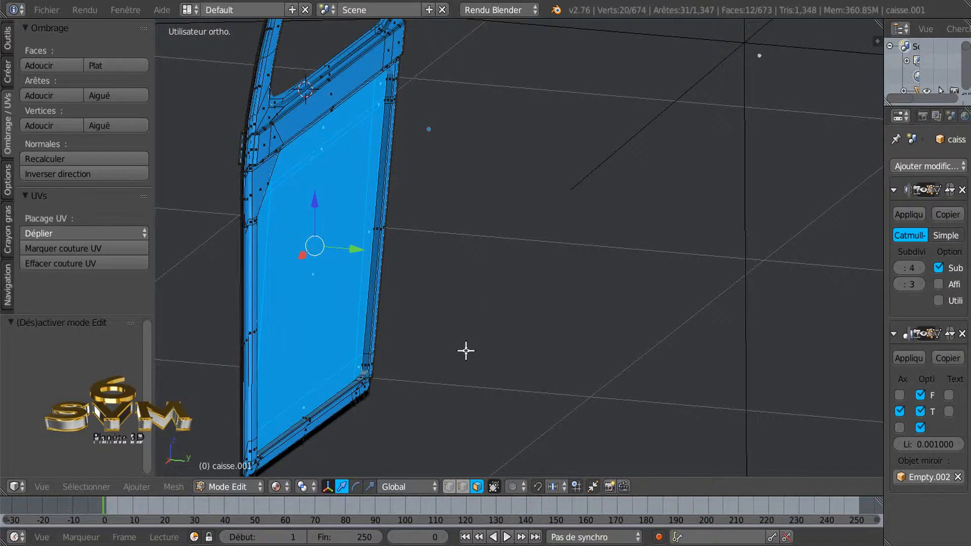
- Duplicate the selected inner panel faces in place and move the copy 0.151 along Y, away from the door
key(z)
key(z)
key(z)
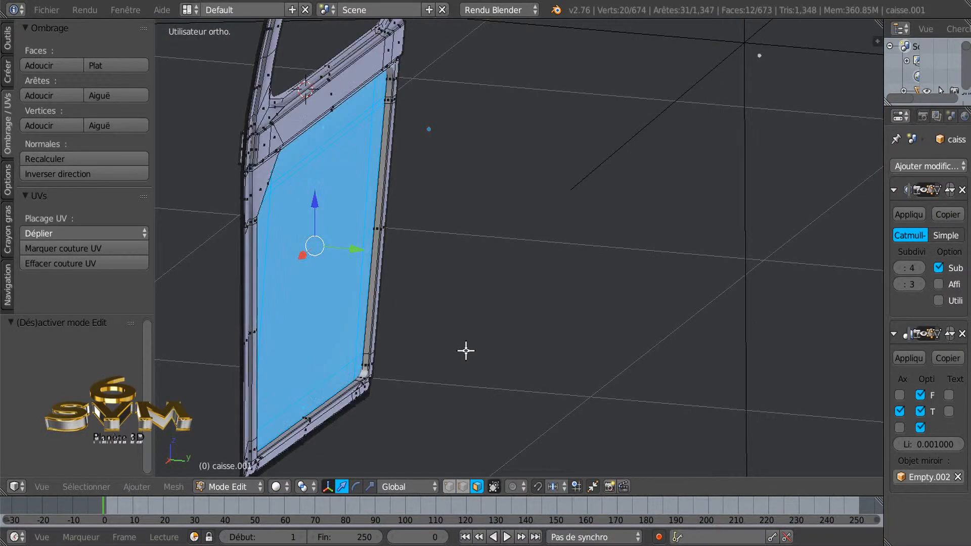
middle_drag(505, 399, 648, 327)
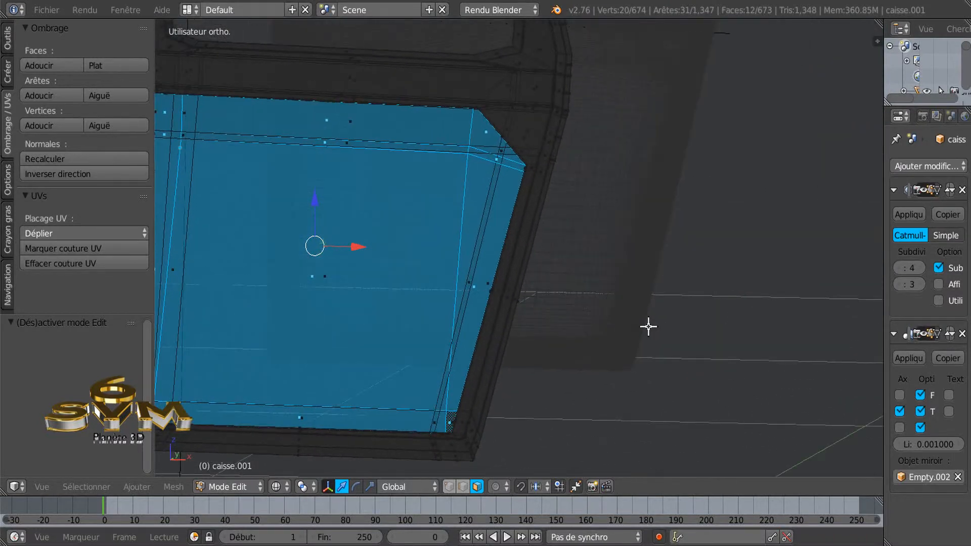
shift+middle_drag(577, 344, 676, 313)
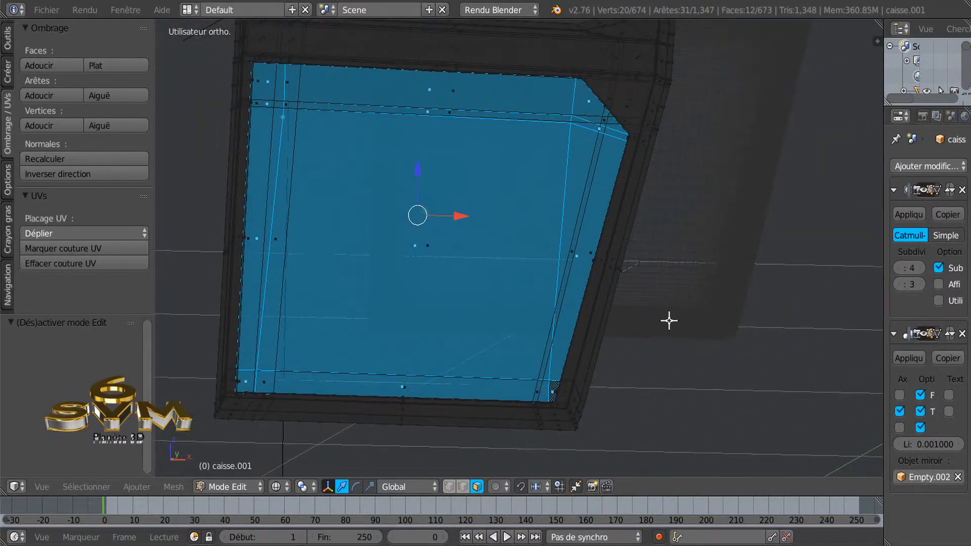
scroll(484, 407, up, 1)
scroll(375, 234, down, 2)
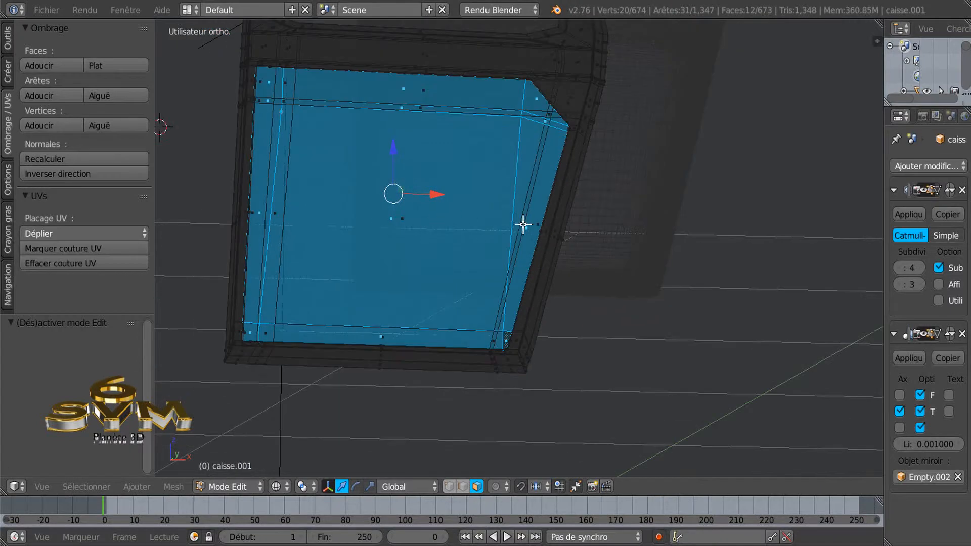
middle_drag(548, 243, 405, 258)
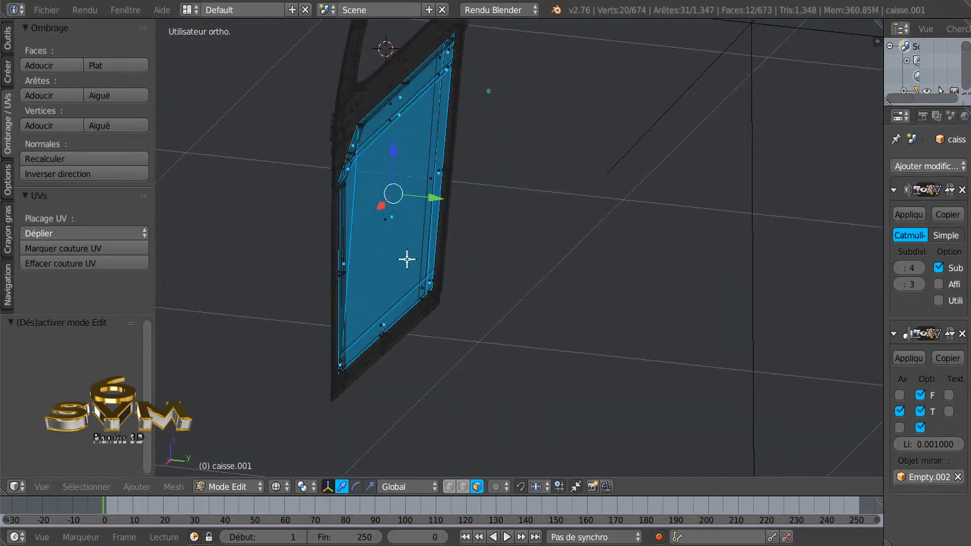
key(shift+d)
right_click(498, 308)
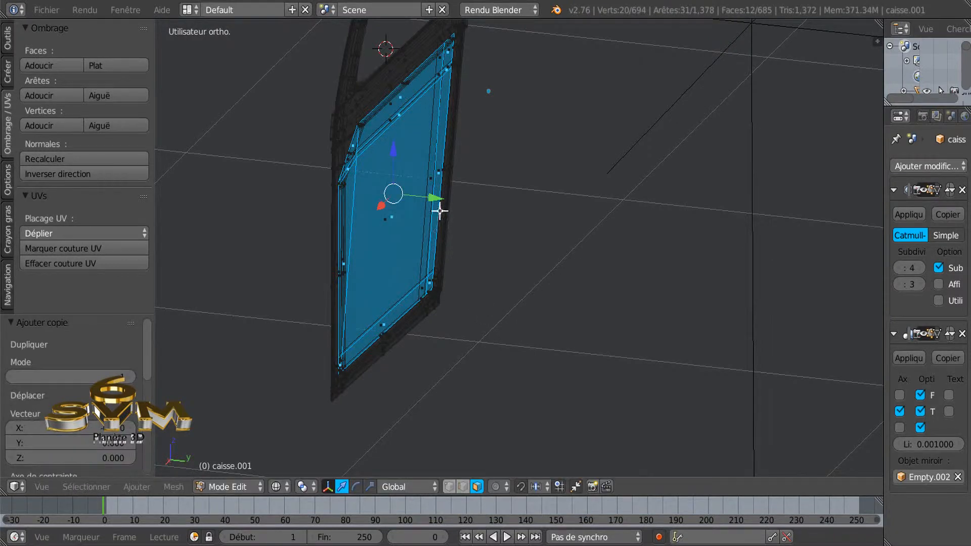
drag(452, 198, 501, 206)
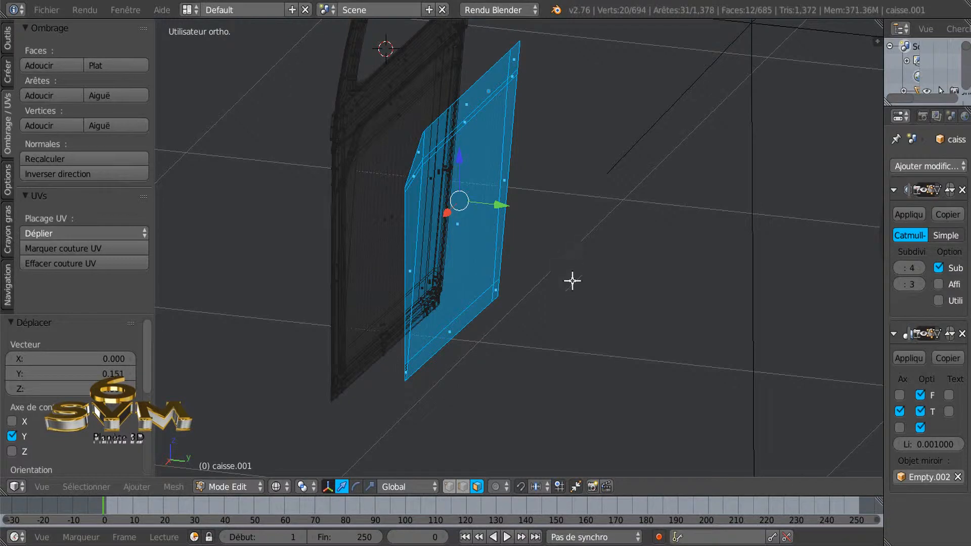
- Separate the duplicated faces into a new object and return to Object Mode with Material viewport shading
key(p)
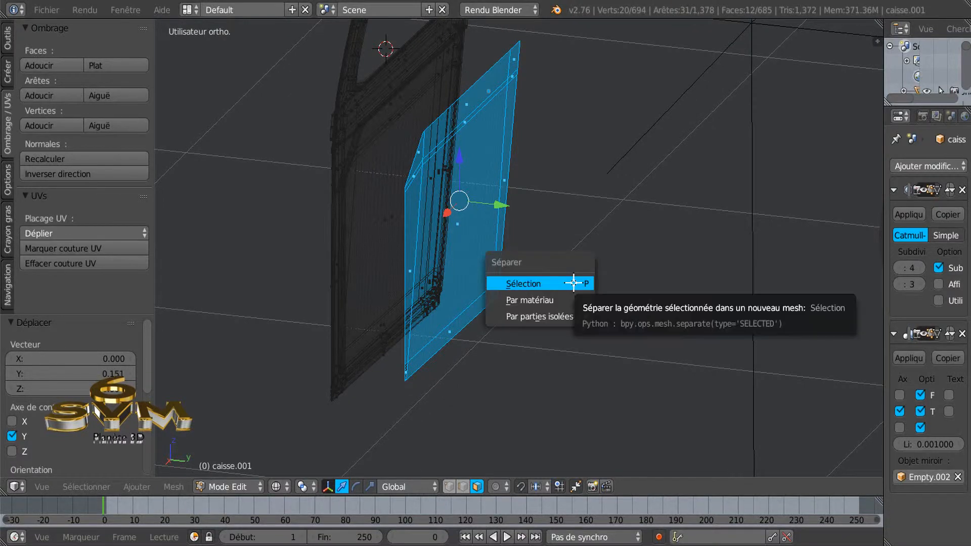
click(573, 283)
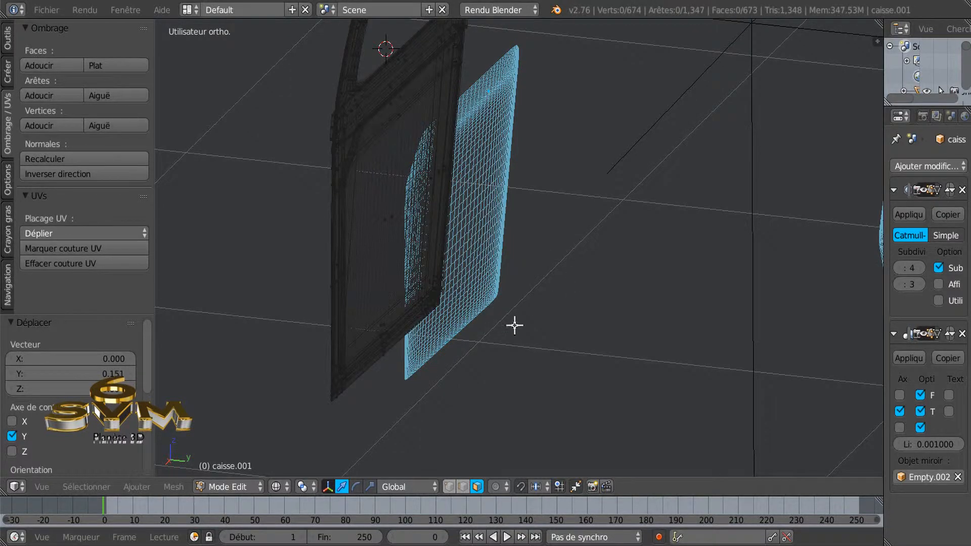
middle_drag(526, 329, 578, 314)
key(Tab)
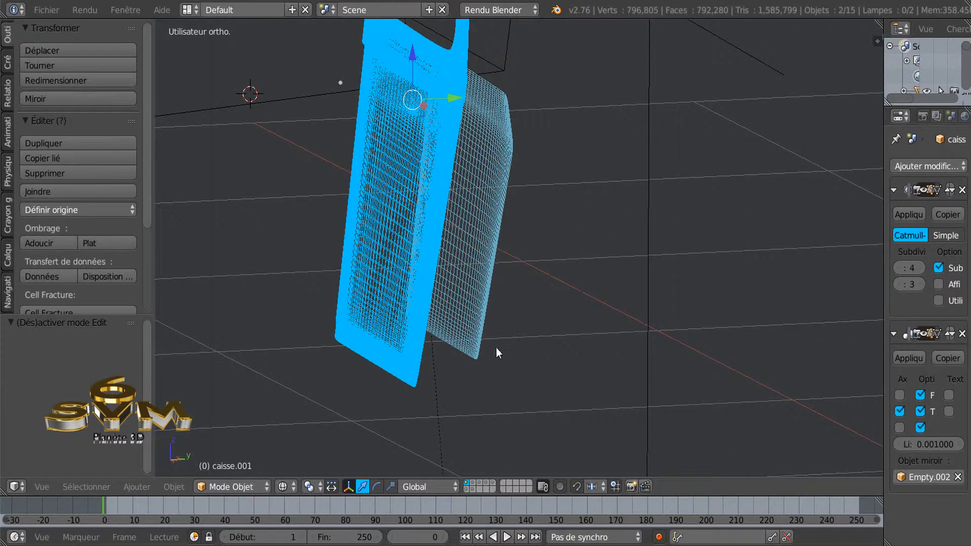
click(286, 488)
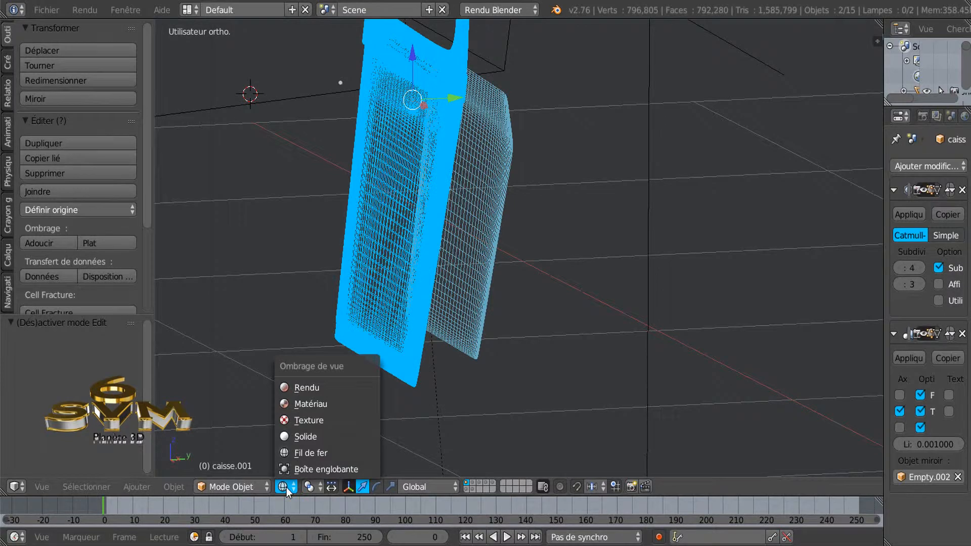
click(318, 403)
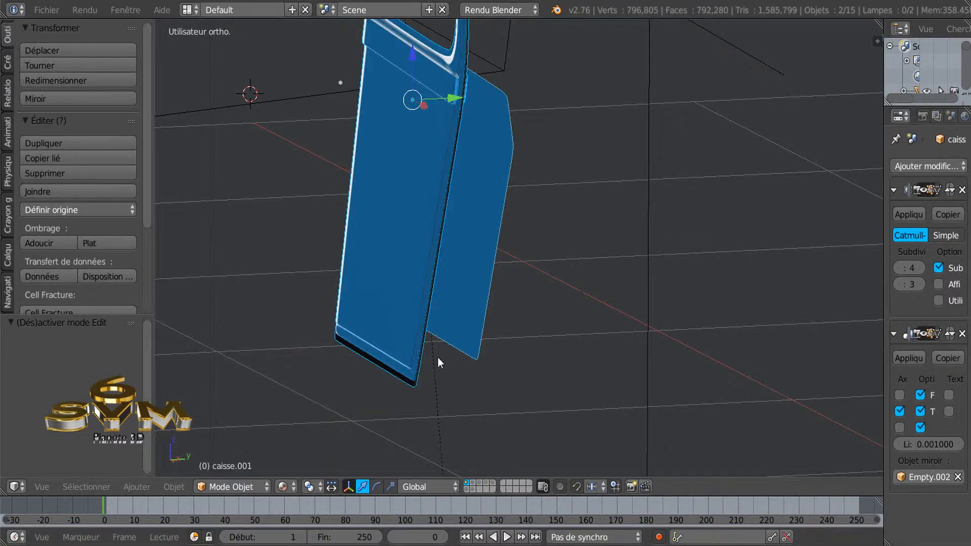
- Select the separated panel object and move it -0.308 along Y to the other side of the door
right_click(469, 253)
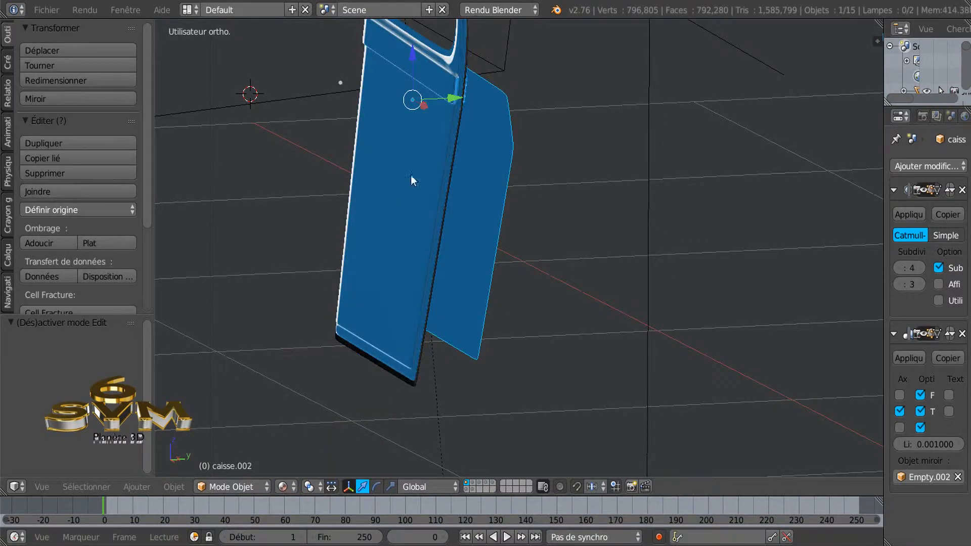
drag(441, 111, 322, 147)
scroll(407, 302, up, 2)
middle_drag(407, 302, 564, 315)
scroll(431, 299, down, 4)
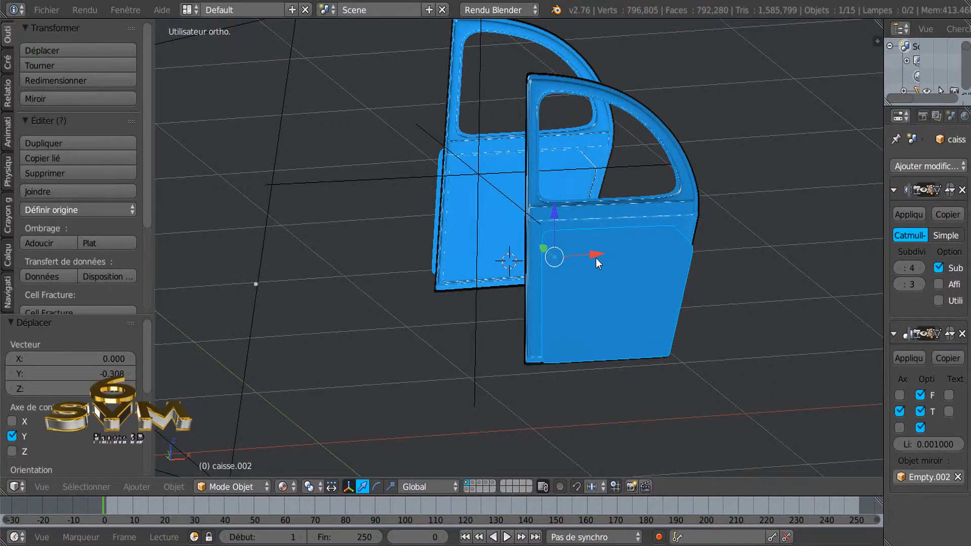
- Open the separated panel in Edit Mode with solid shading and inspect its faces up close
key(alt+z)
middle_drag(615, 282, 632, 281)
key(Tab)
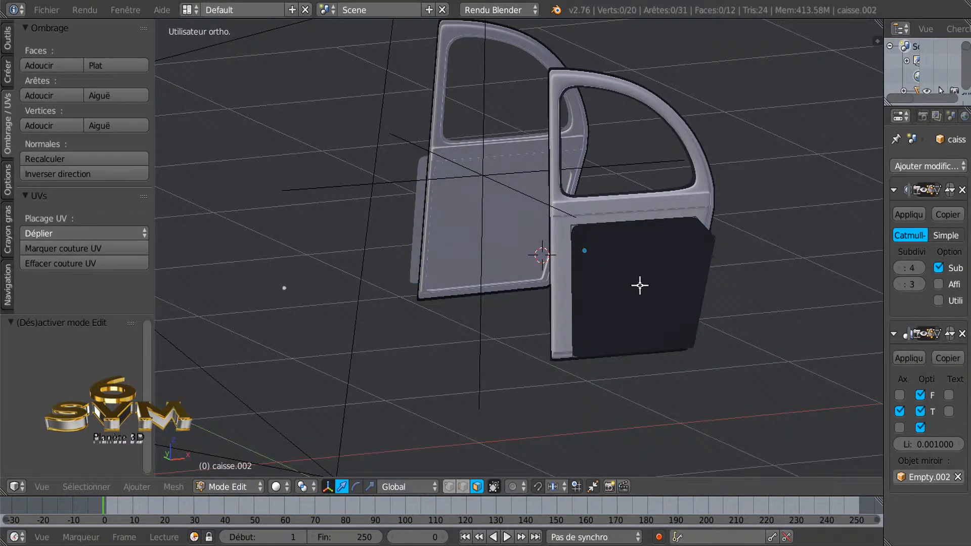
scroll(641, 284, up, 3)
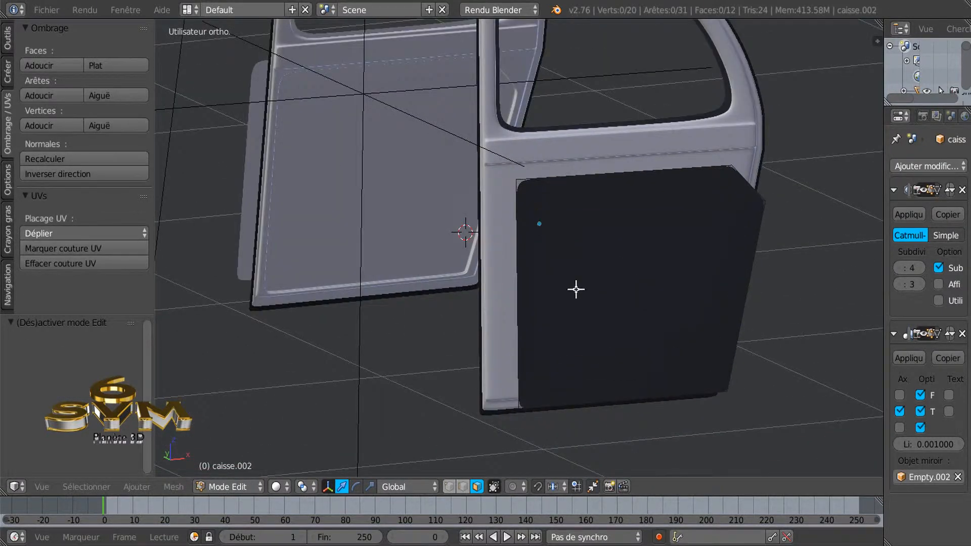
key(z)
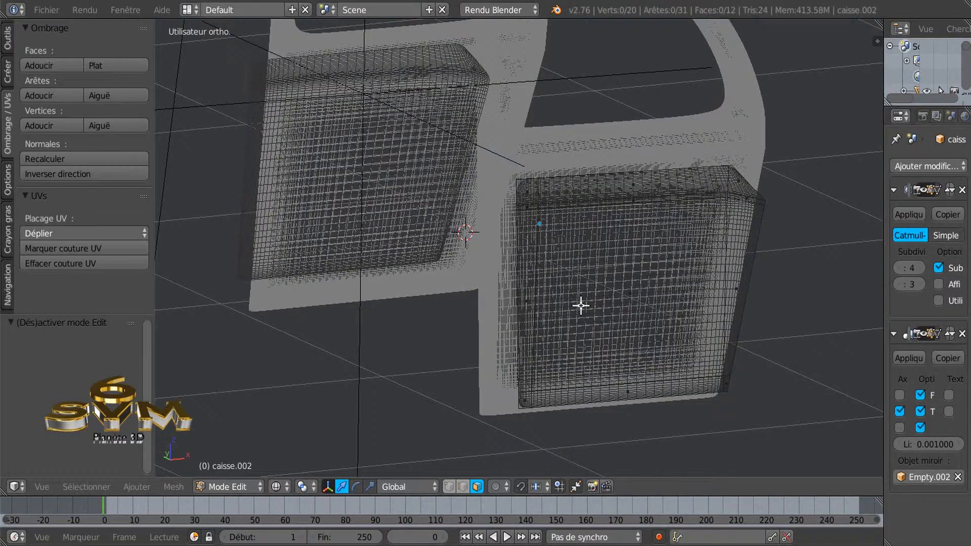
key(z)
middle_drag(639, 332, 585, 331)
scroll(606, 329, up, 3)
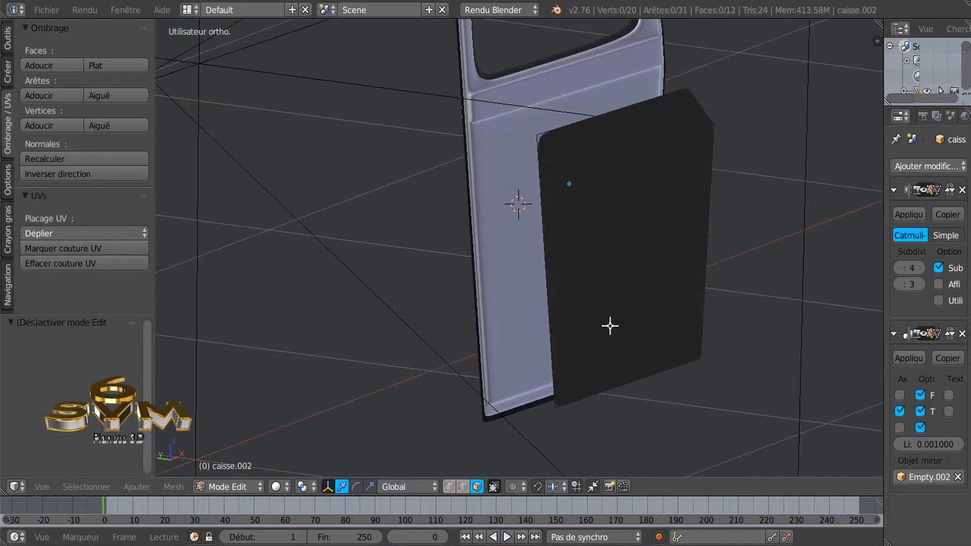
middle_drag(577, 277, 572, 273)
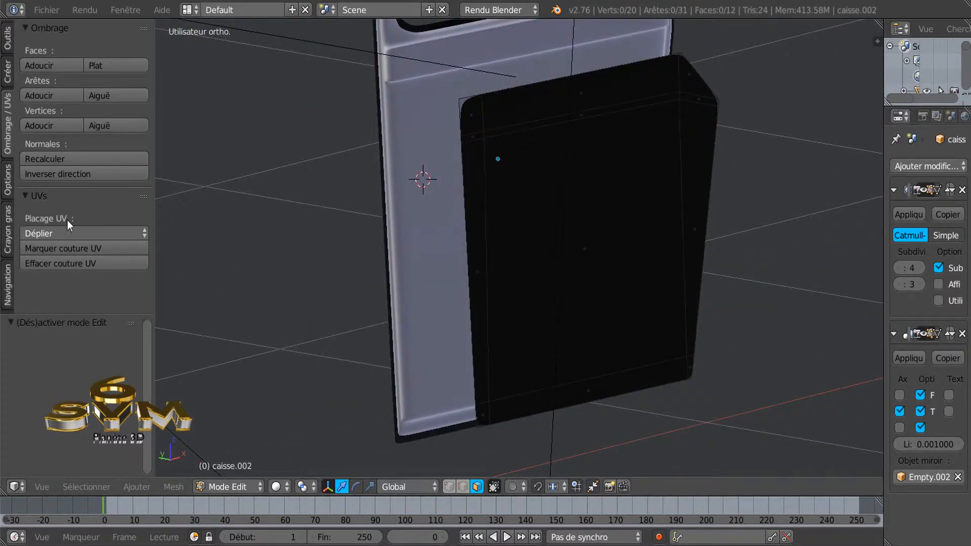
- Flip the normals of all the panel's faces and clear the selection
click(43, 175)
key(a)
click(59, 175)
key(a)
scroll(587, 254, down, 1)
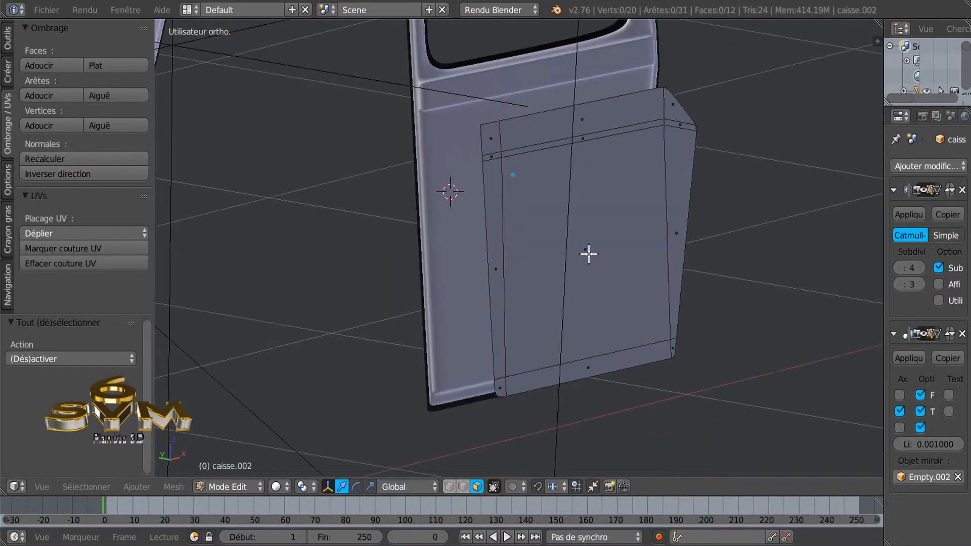
- Switch the panel to vertex selection and examine its bottom edge and lower corners
middle_drag(555, 242, 498, 234)
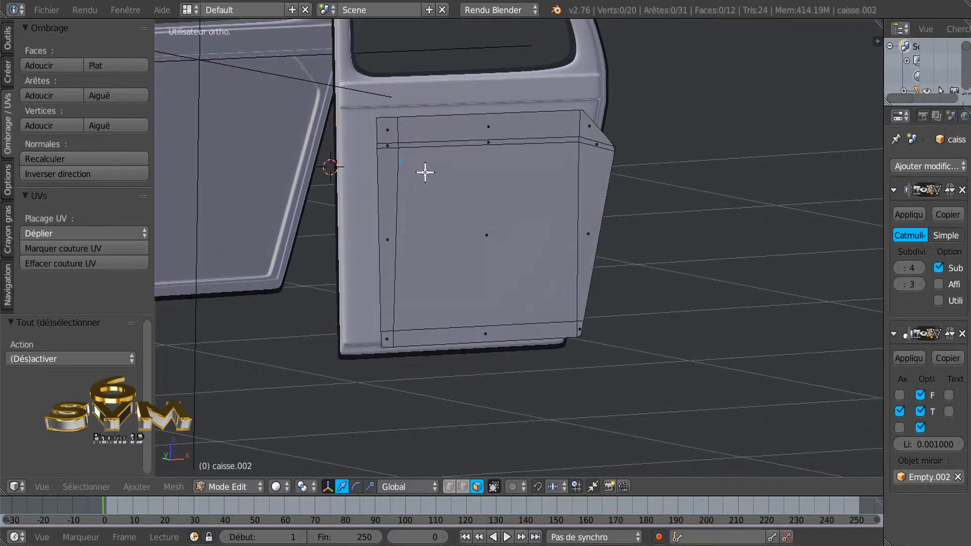
scroll(466, 309, up, 1)
scroll(516, 318, up, 1)
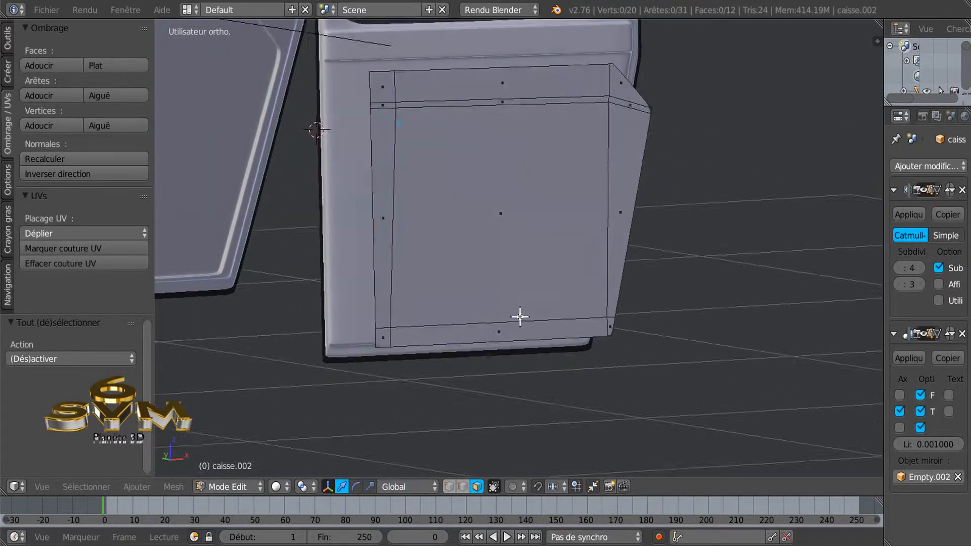
scroll(510, 334, up, 1)
scroll(490, 354, up, 1)
scroll(471, 352, up, 1)
scroll(457, 346, up, 1)
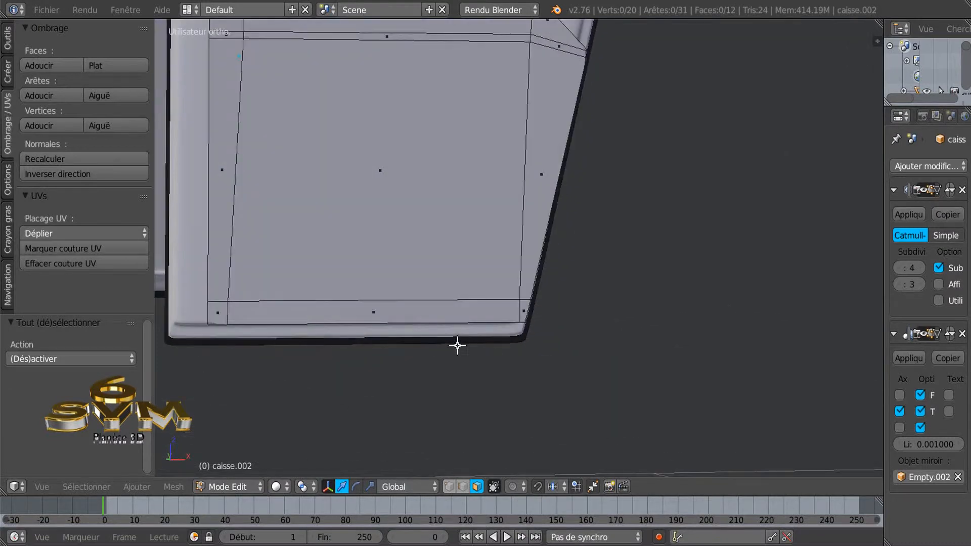
scroll(458, 346, down, 1)
click(448, 486)
scroll(481, 389, up, 1)
middle_drag(500, 383, 540, 390)
scroll(634, 357, up, 1)
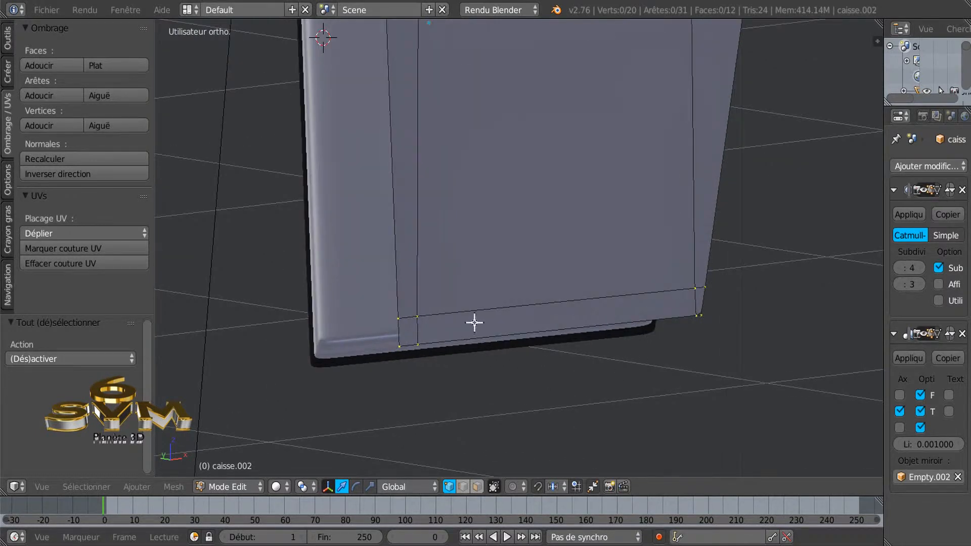
- Try dissolving the vertices of the edge loop just above the panel's bottom edge, and undo it
alt+right_click(492, 307)
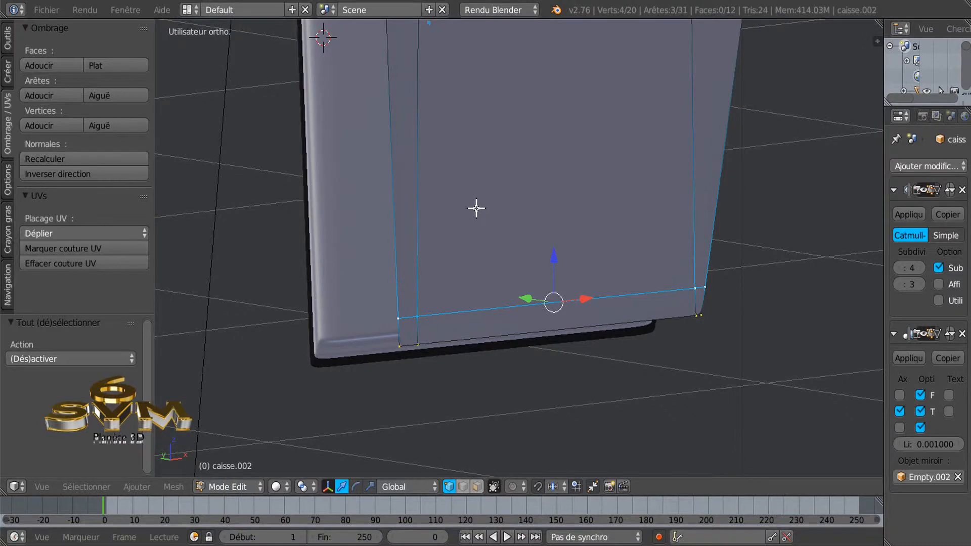
key(x)
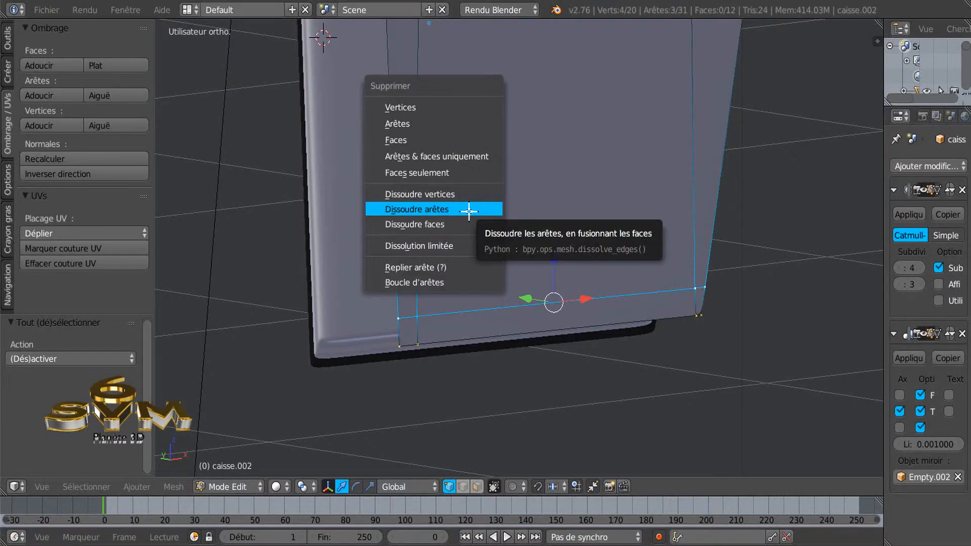
click(459, 195)
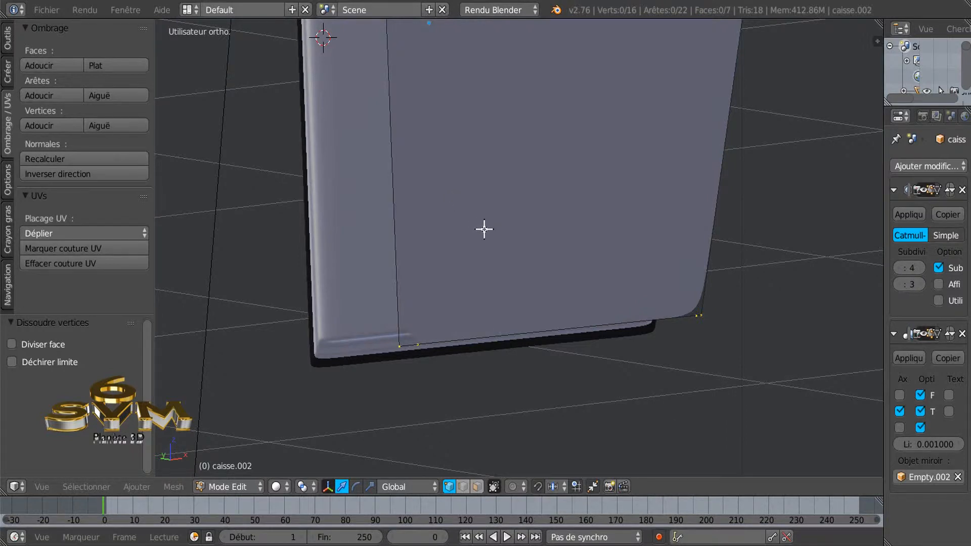
key(ctrl+z)
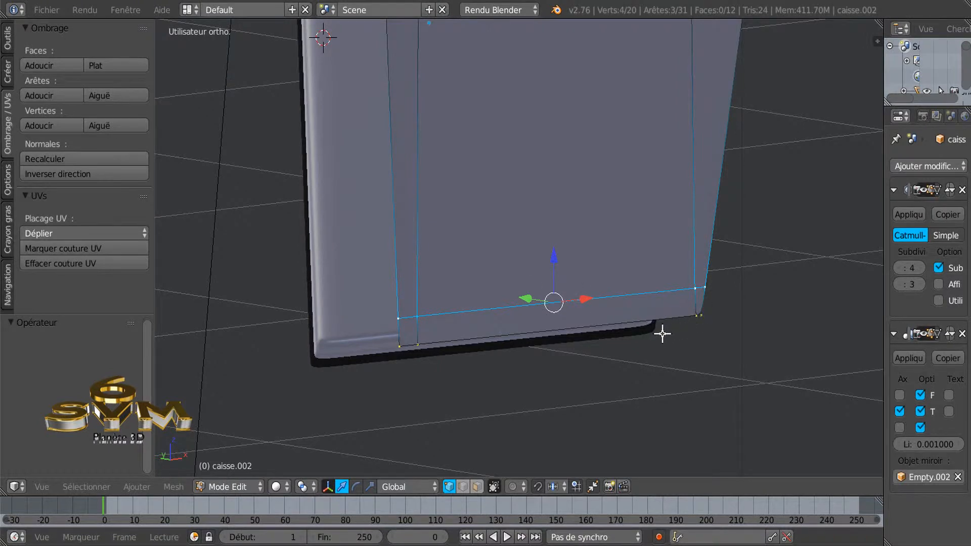
- Select the panel's entire mesh and extrude it in place without moving the new geometry
scroll(667, 321, down, 3)
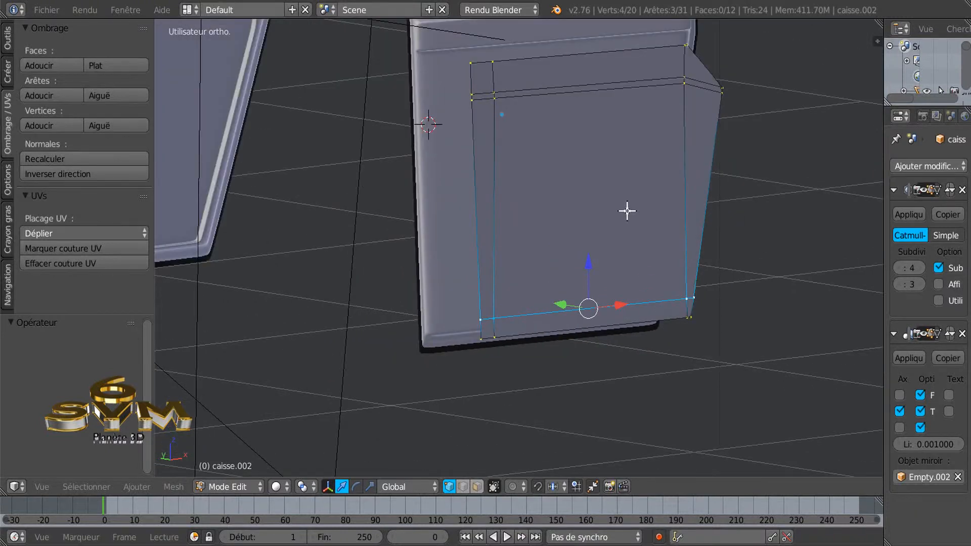
scroll(627, 211, down, 3)
scroll(622, 299, up, 3)
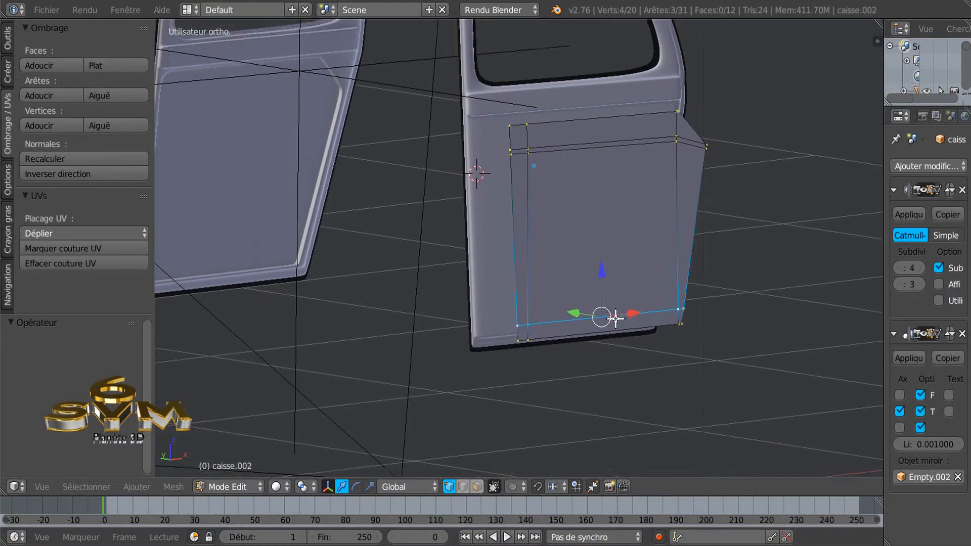
scroll(615, 317, up, 3)
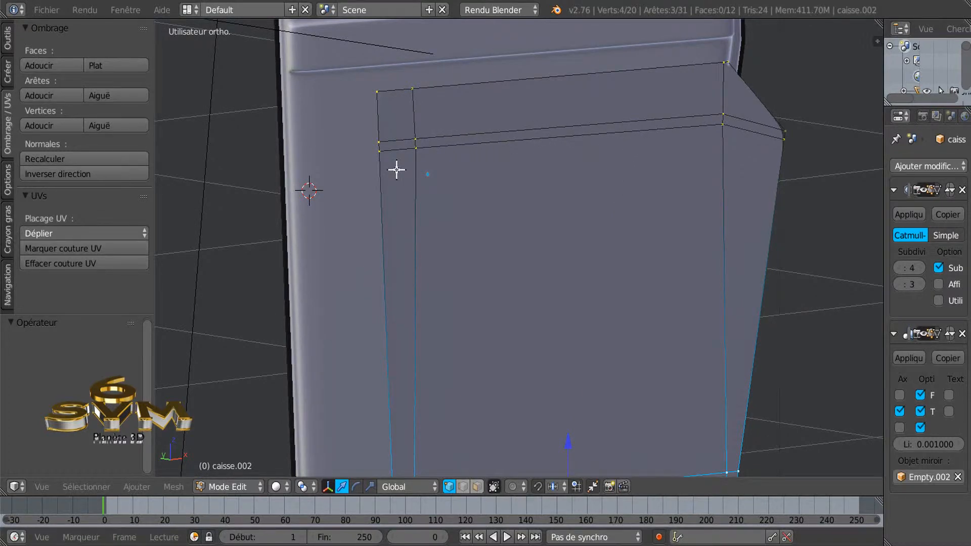
scroll(420, 198, down, 1)
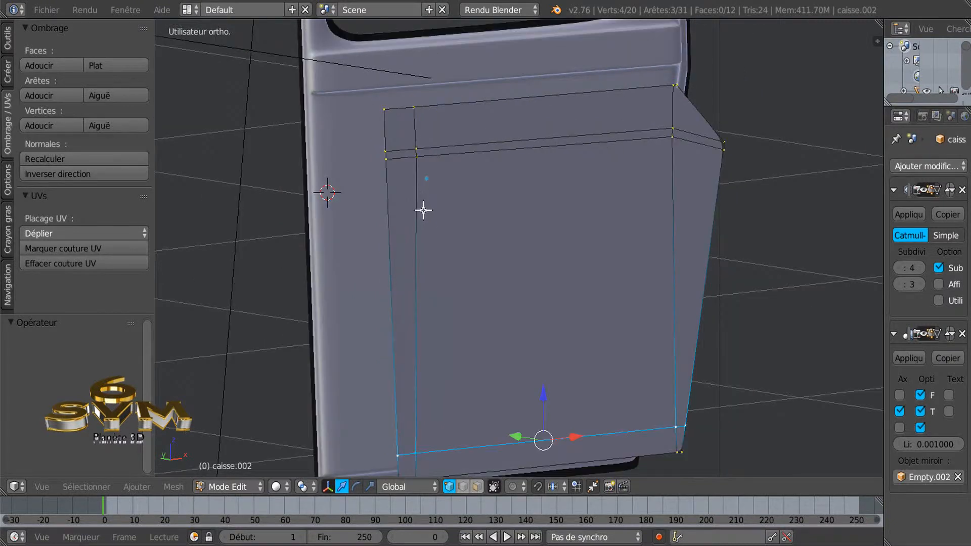
scroll(423, 211, down, 2)
middle_drag(521, 281, 544, 305)
key(a)
key(a)
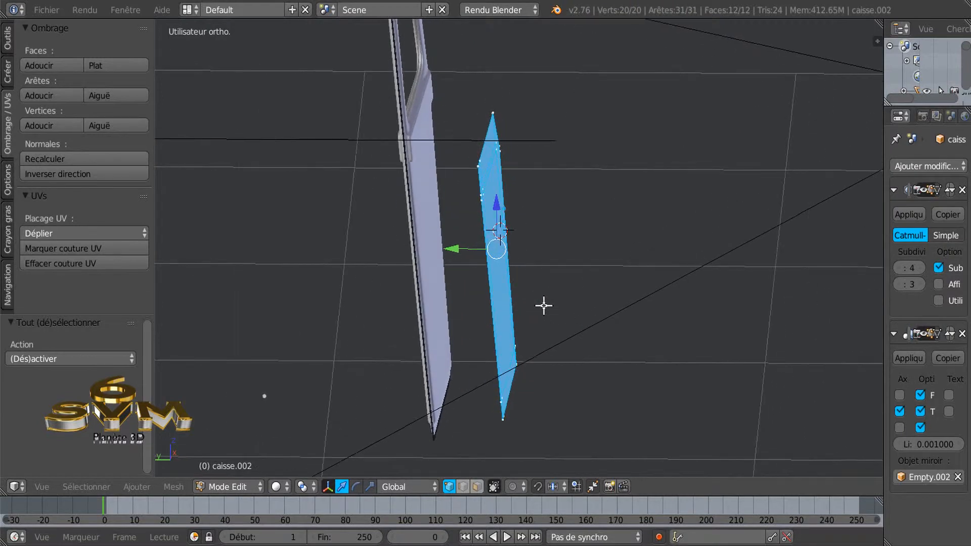
key(e)
right_click(523, 283)
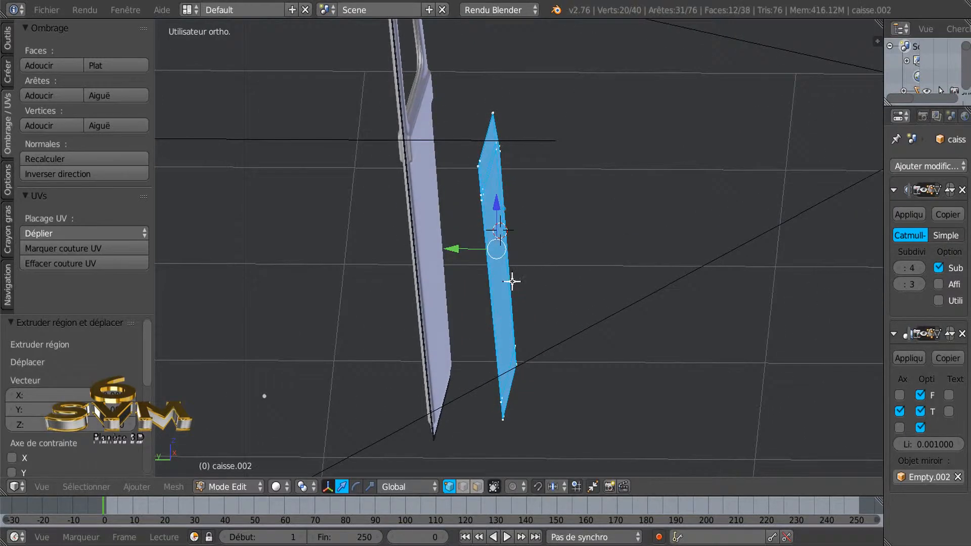
- Offset the extruded layer along Y toward the door, finishing with a 0.007 move, and display the thickened panel in wireframe
drag(452, 249, 449, 252)
middle_drag(536, 229, 371, 213)
middle_drag(542, 268, 472, 275)
drag(531, 242, 534, 243)
middle_drag(495, 306, 479, 303)
mouse_move(628, 308)
middle_down()
mouse_move(554, 325)
mouse_move(520, 297)
mouse_move(622, 314)
middle_up()
key(z)
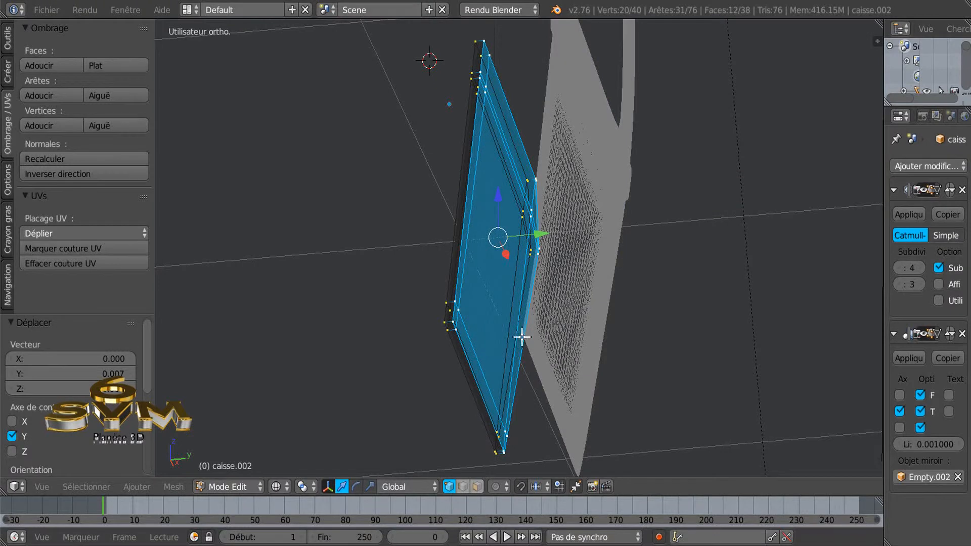
- Display the trim panel in solid shading, move its entire mesh along Y into the door recess and leave mesh editing
key(z)
key(a)
key(a)
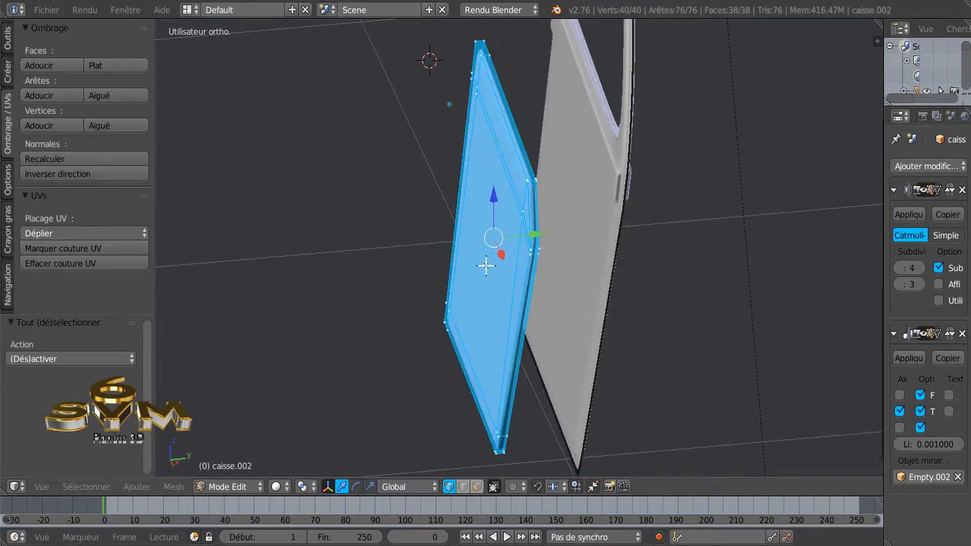
drag(541, 234, 627, 243)
middle_drag(704, 327, 583, 284)
scroll(585, 273, up, 2)
drag(615, 213, 607, 219)
key(Tab)
- Shift the trim panel by -0.003 along Y and check how it fits inside the door recess
middle_drag(608, 220, 568, 282)
scroll(570, 258, up, 2)
scroll(569, 258, down, 4)
shift+middle_drag(789, 269, 578, 294)
scroll(638, 286, up, 5)
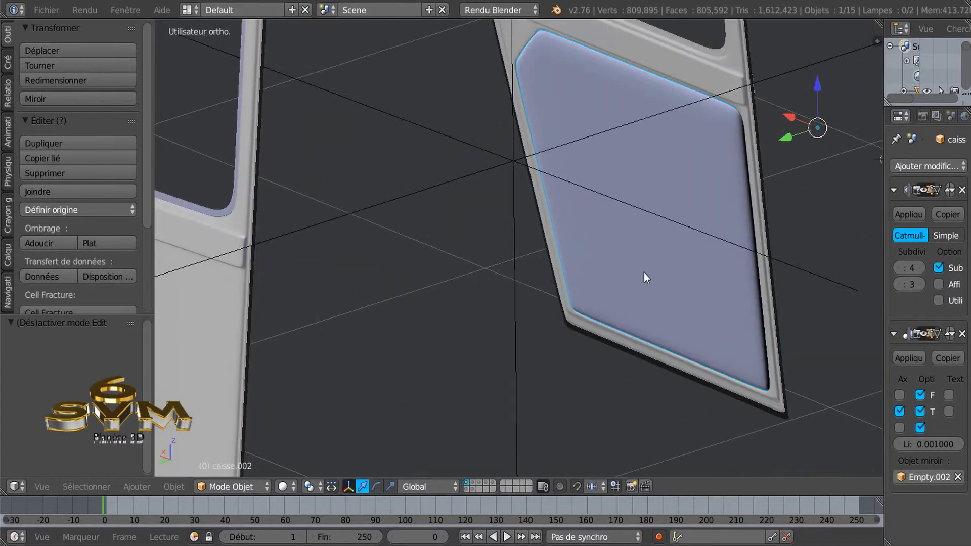
shift+middle_drag(656, 270, 545, 430)
scroll(587, 326, up, 2)
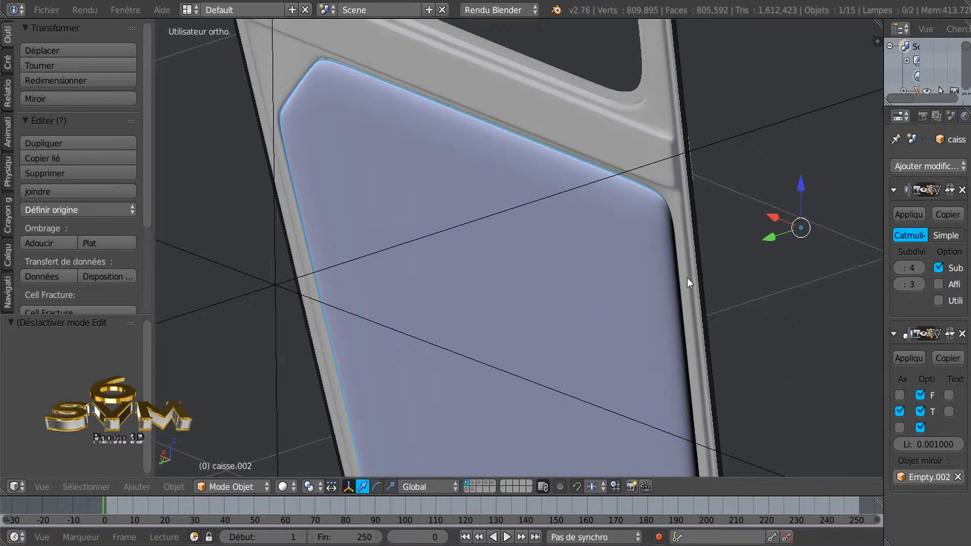
drag(766, 240, 760, 241)
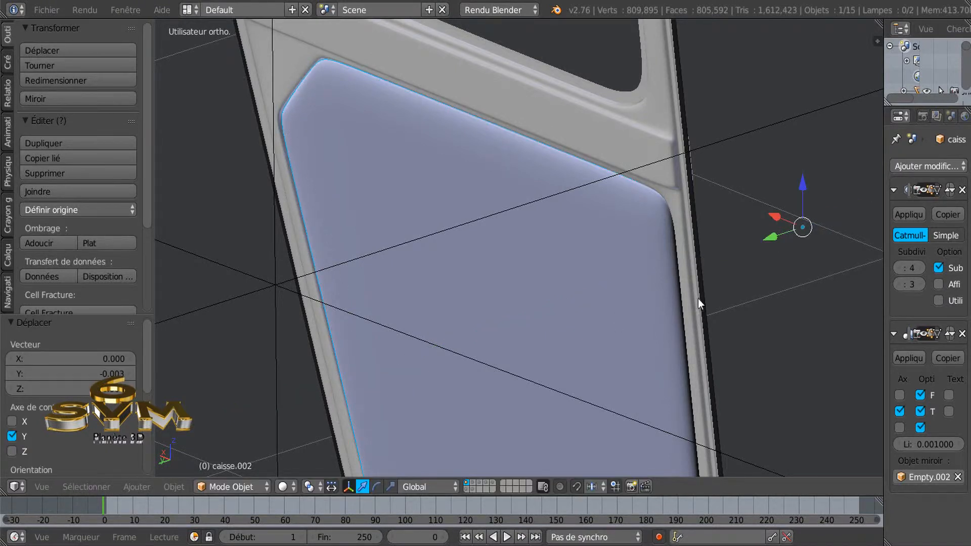
middle_drag(757, 271, 596, 391)
scroll(753, 231, up, 4)
middle_drag(305, 429, 563, 353)
scroll(563, 353, down, 5)
middle_drag(547, 389, 401, 386)
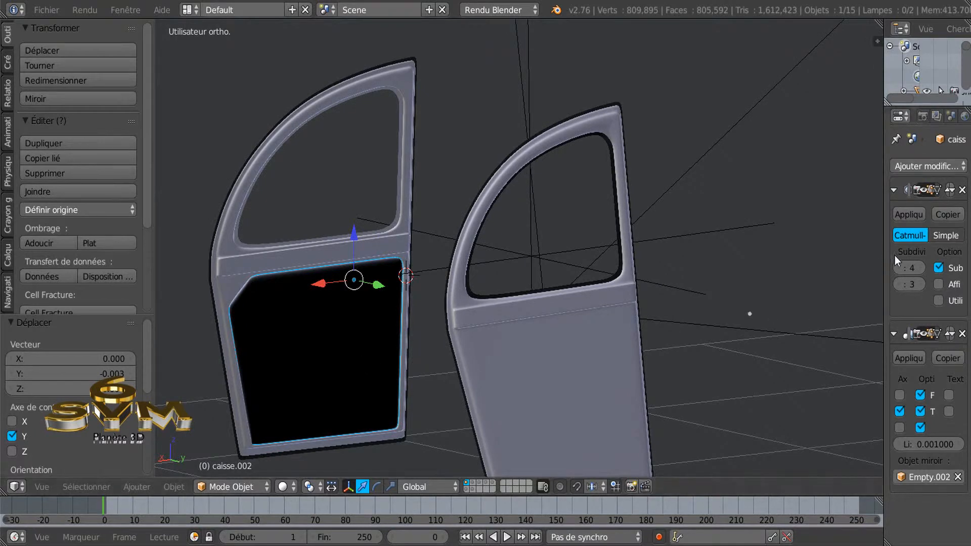
- Enlarge the properties area, open the trim panel's materials and add two new slots, each with a new material
drag(884, 264, 753, 286)
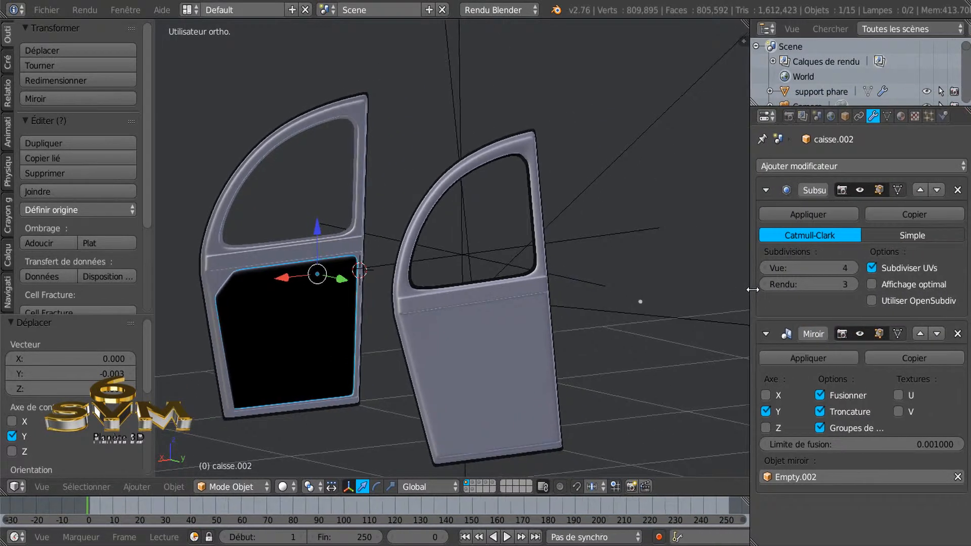
click(902, 117)
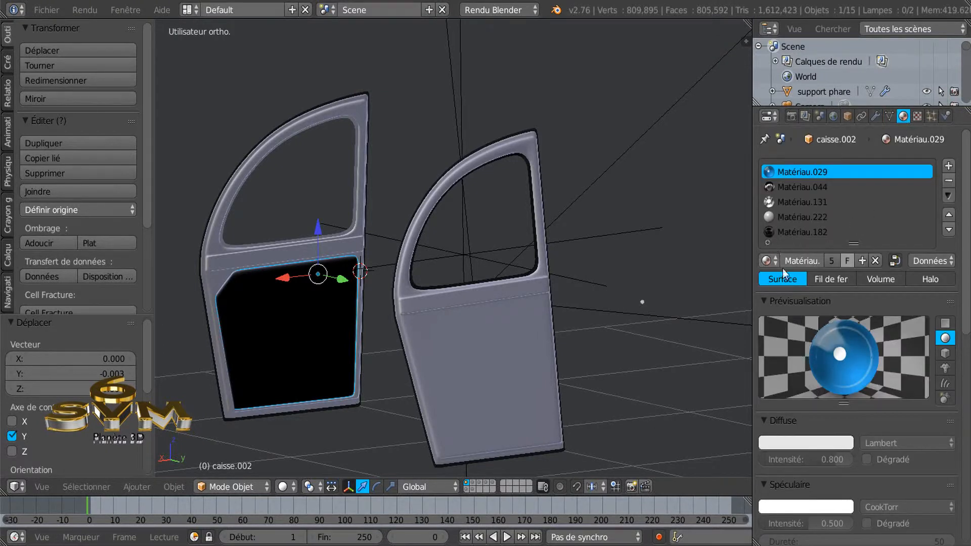
click(767, 261)
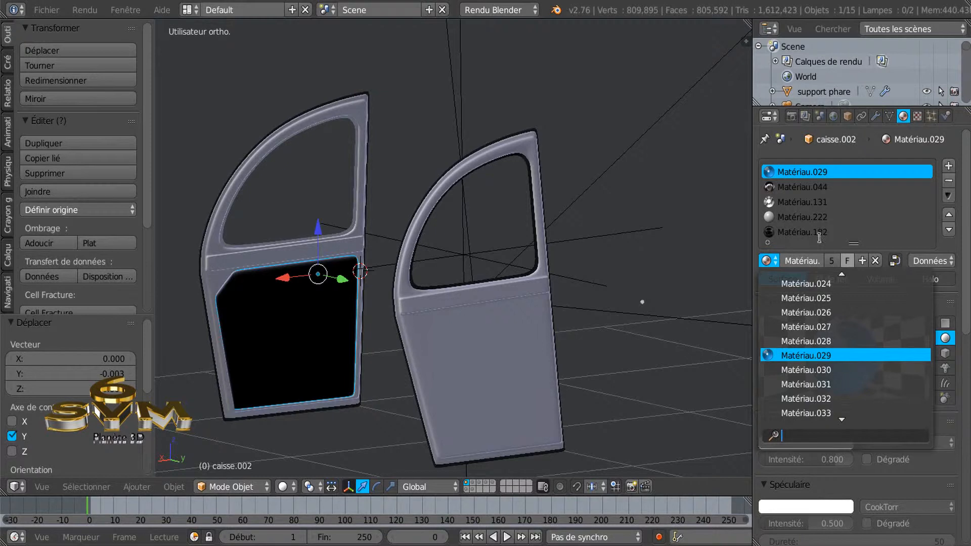
click(949, 166)
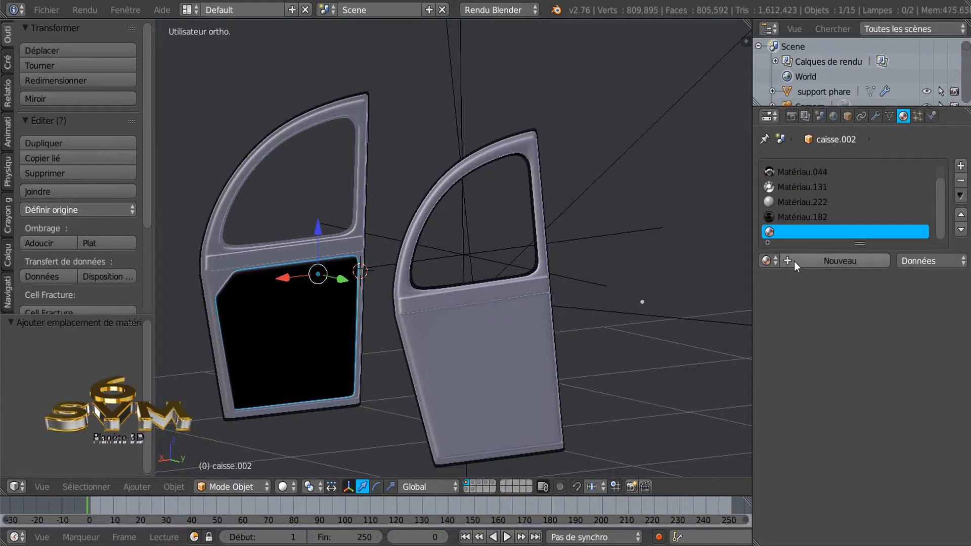
click(767, 260)
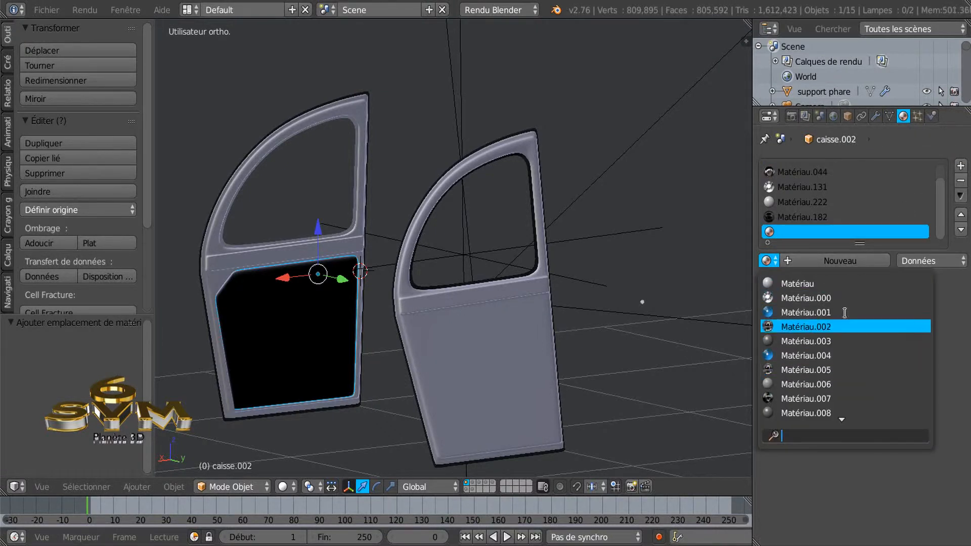
click(846, 261)
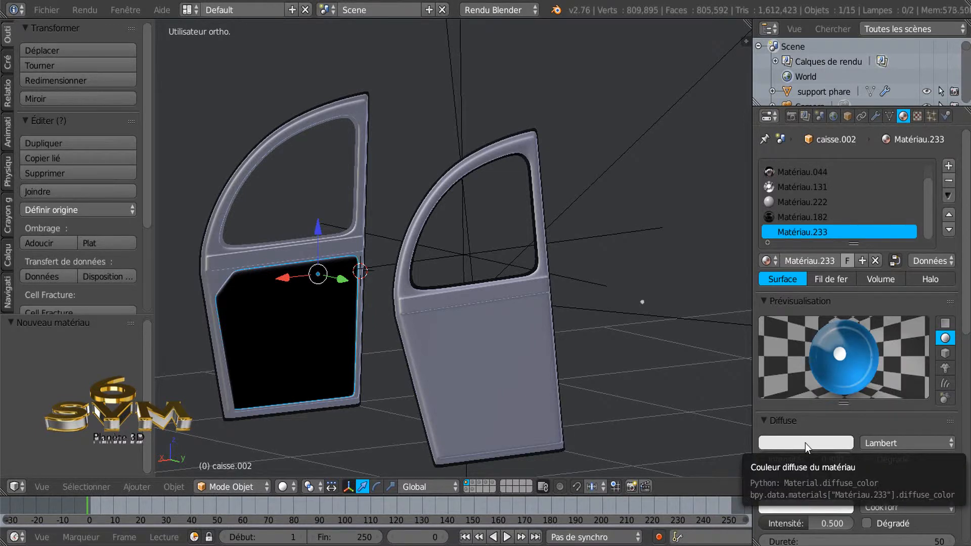
click(949, 166)
click(841, 262)
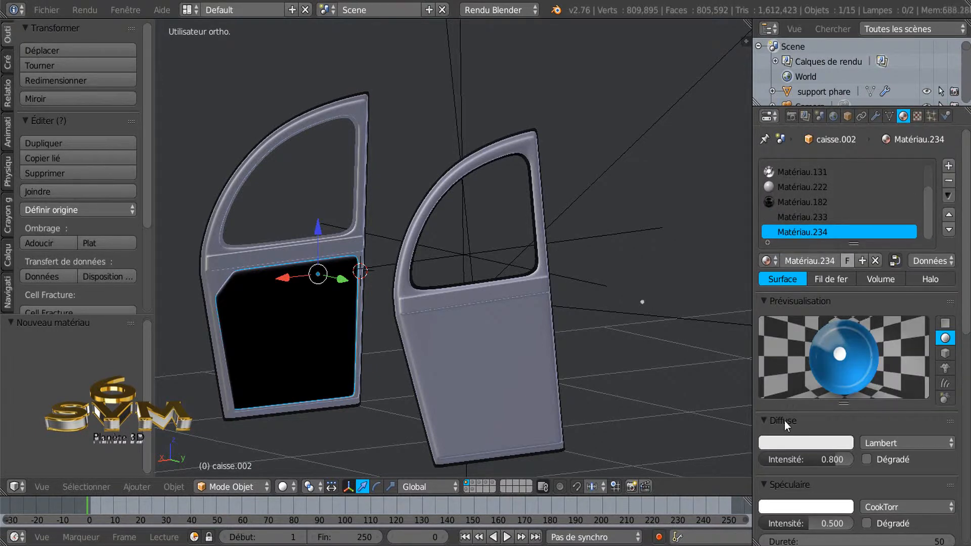
- Set the last new material's diffuse colour to grey (0.352) and assign it to the entire trim panel mesh
scroll(783, 283, down, 1)
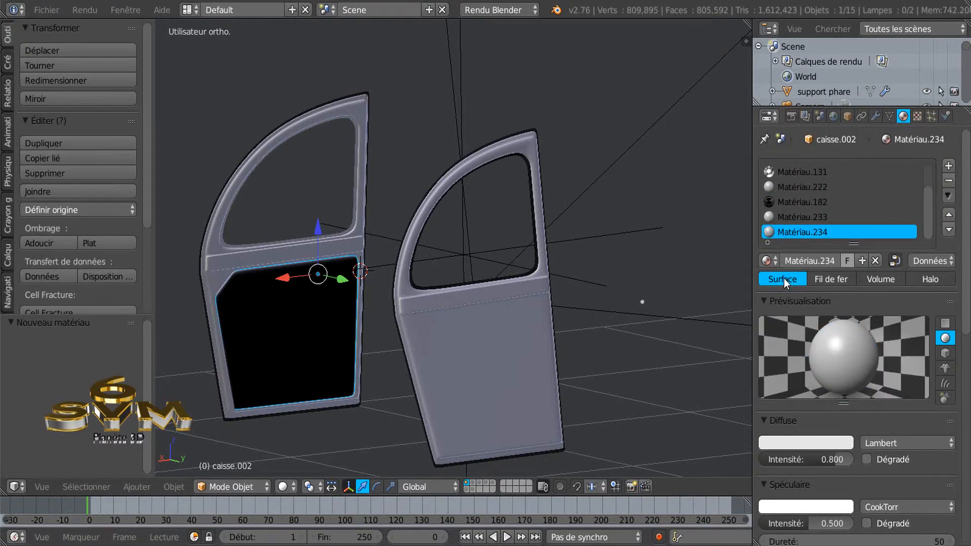
scroll(784, 278, down, 2)
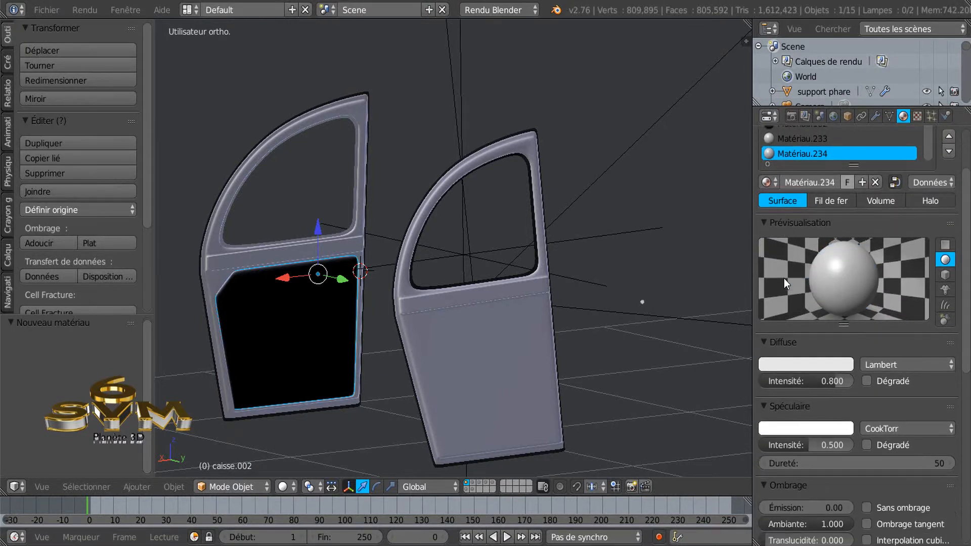
click(800, 365)
drag(843, 175, 842, 204)
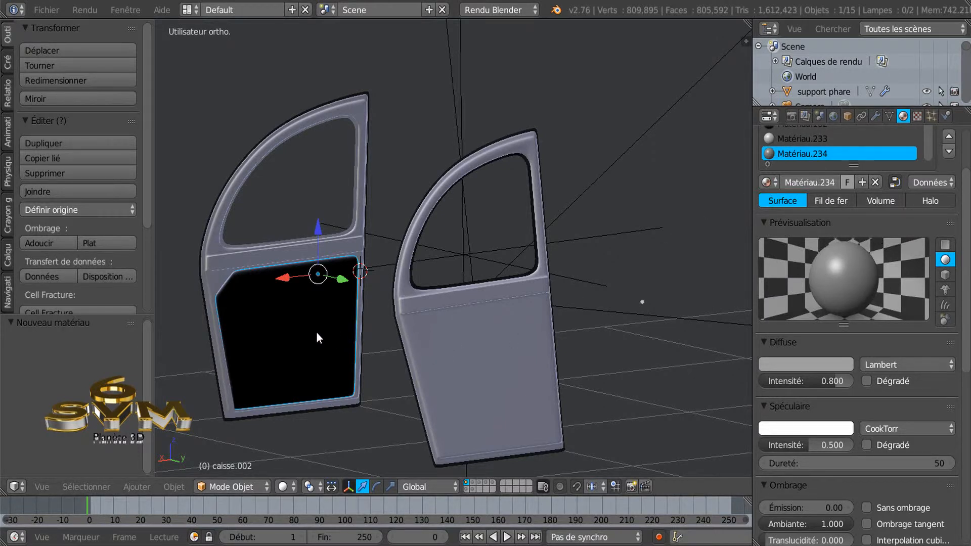
key(Tab)
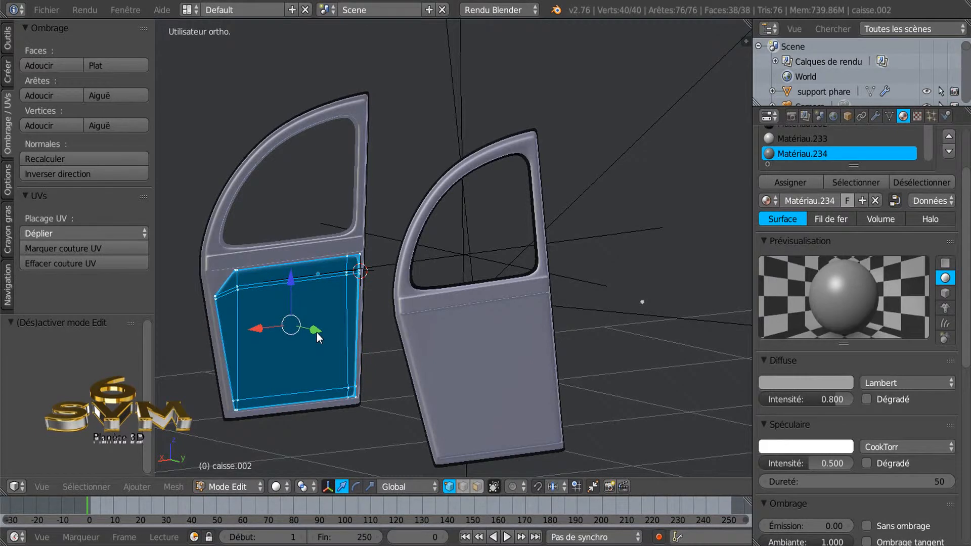
click(798, 182)
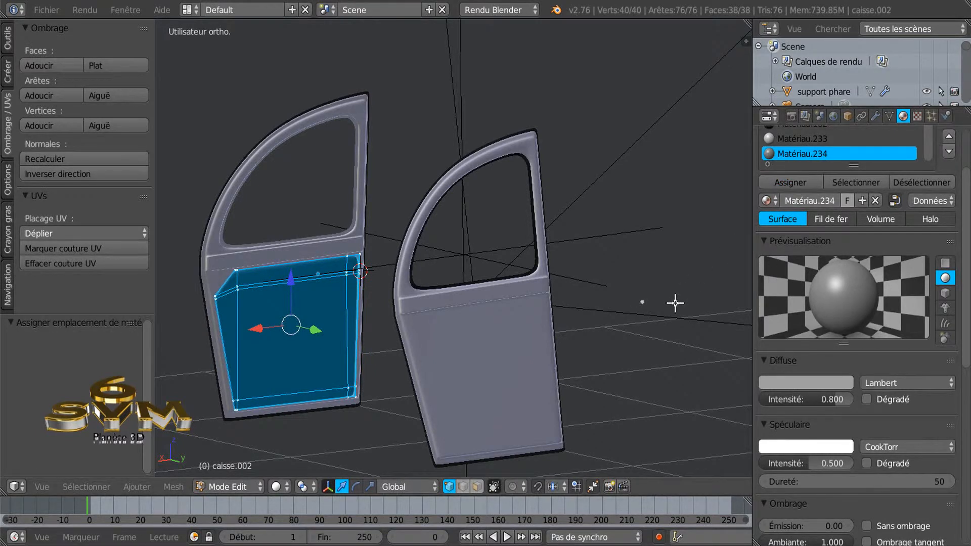
- Lower the trim panel material's specular intensity to 0.186
middle_drag(678, 372, 644, 383)
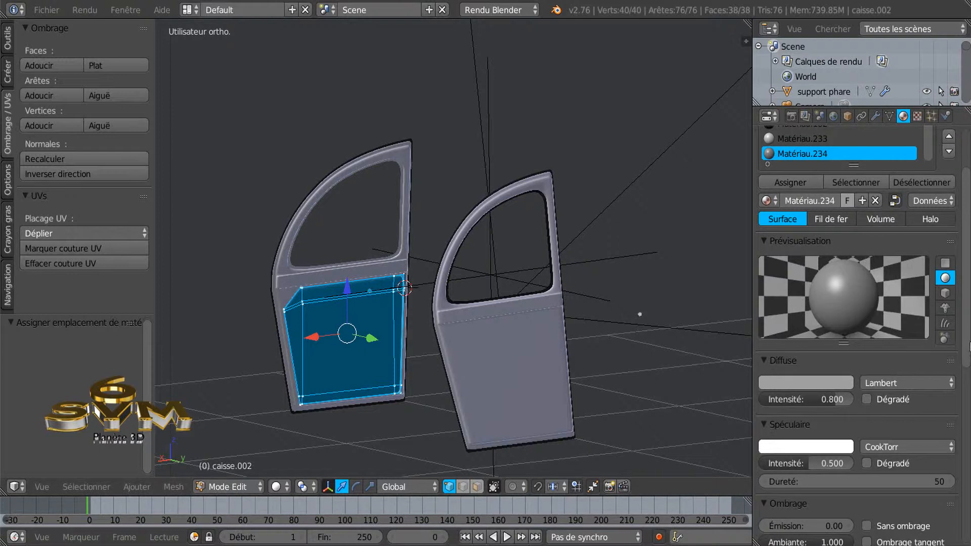
scroll(854, 303, down, 4)
drag(808, 388, 776, 388)
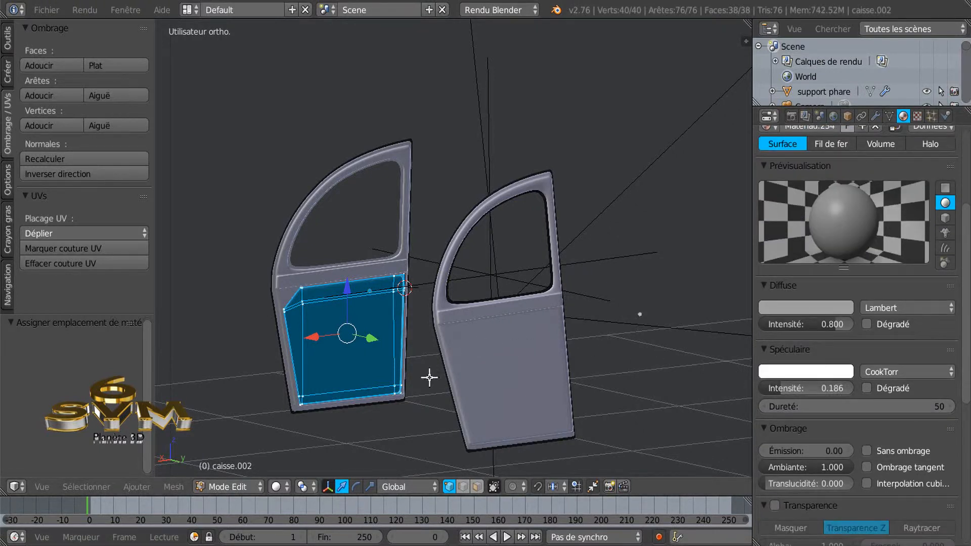
- Switch the viewport to Material shading and make the trim panel's material shadeless
middle_drag(425, 381, 526, 382)
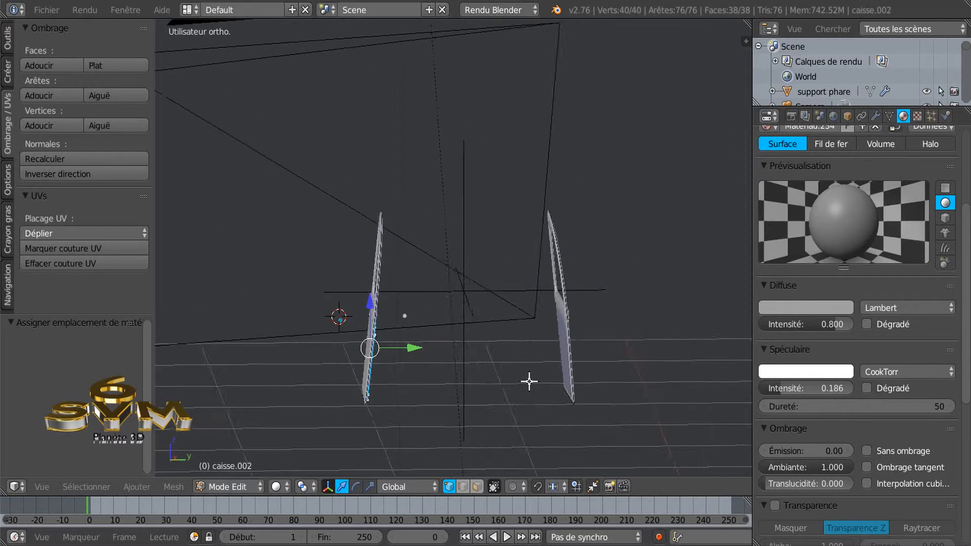
click(275, 486)
click(286, 404)
middle_drag(293, 397, 499, 378)
click(866, 451)
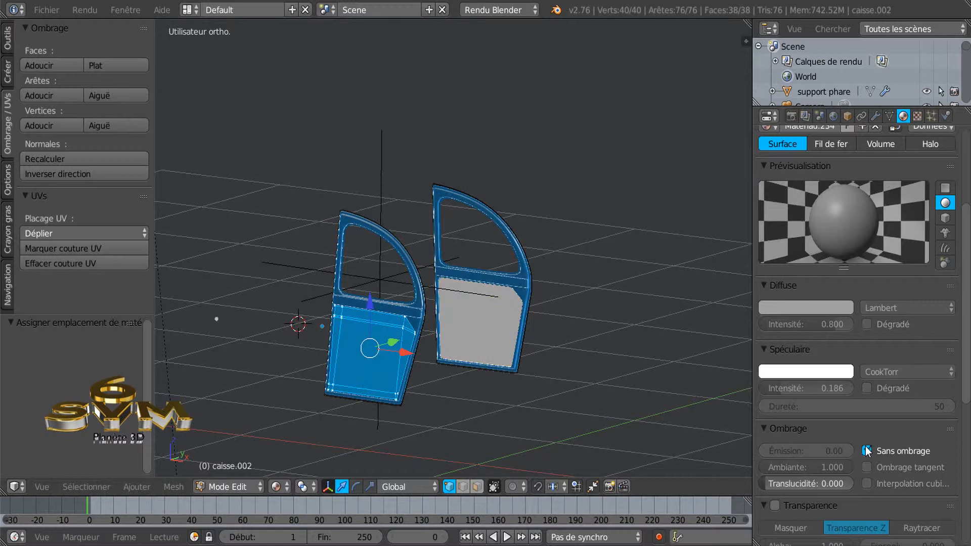
mouse_move(661, 384)
middle_down()
mouse_move(601, 413)
mouse_move(507, 394)
mouse_move(529, 384)
mouse_move(672, 392)
middle_up()
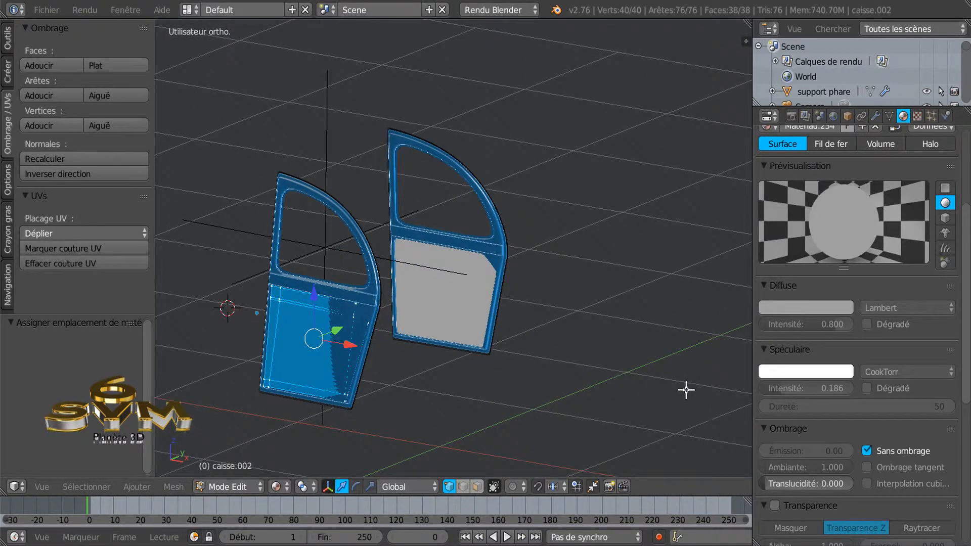
- Change the trim panel material's specular colour to a slightly darker off-white
click(819, 372)
mouse_move(841, 188)
mouse_down()
mouse_move(842, 237)
mouse_move(842, 177)
mouse_up()
mouse_move(630, 351)
middle_down()
mouse_move(648, 332)
mouse_move(618, 305)
mouse_move(609, 331)
mouse_move(618, 340)
middle_up()
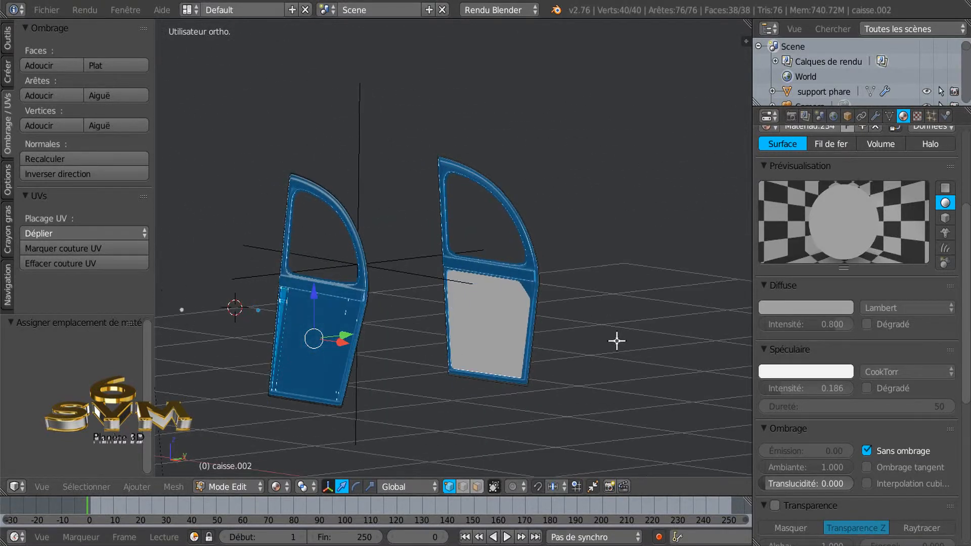
middle_drag(709, 396, 665, 427)
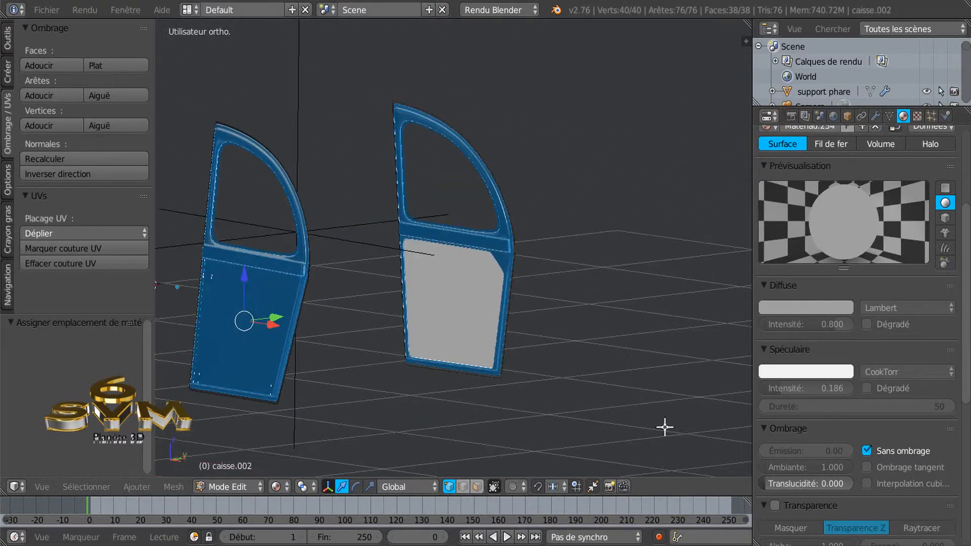
- Turn shadeless off, darken the material's diffuse colour to 0.027 for R, G and B, and turn shadeless back on
click(868, 450)
click(822, 307)
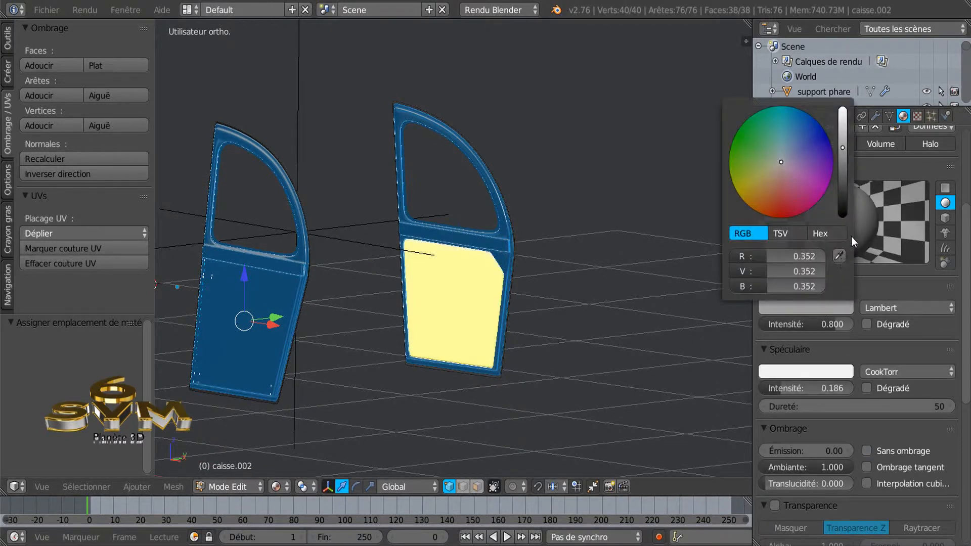
drag(837, 149, 843, 198)
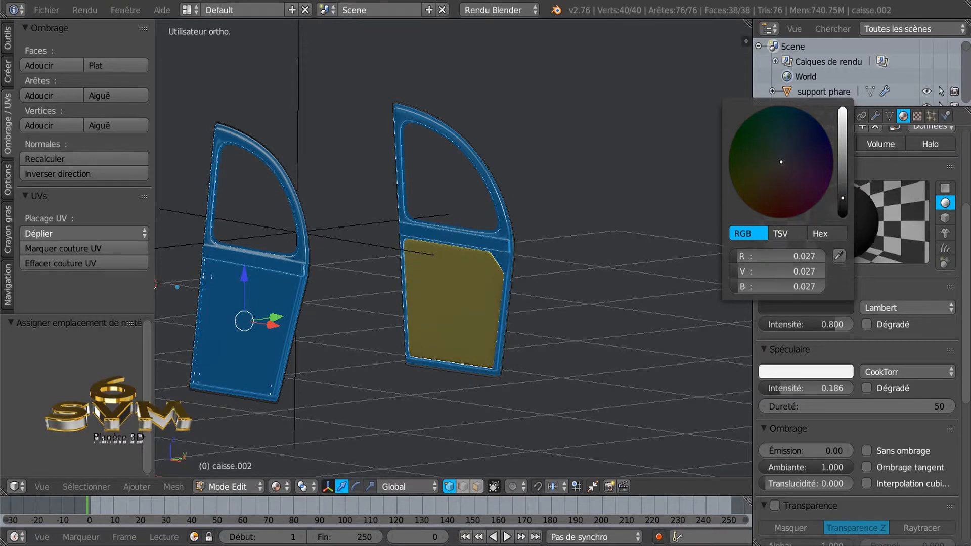
click(871, 453)
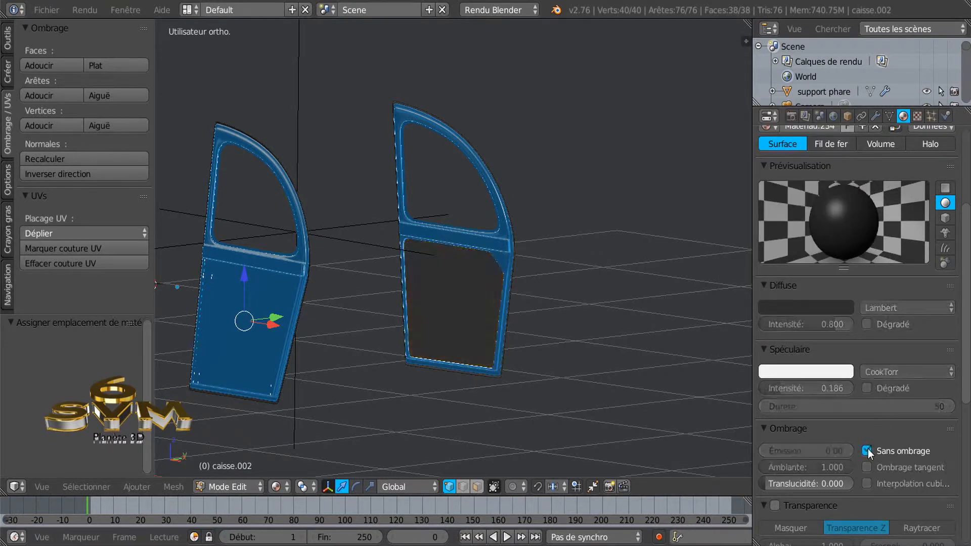
- Deselect the panel's mesh, return to Object Mode and examine the dark trim panel in both doors from several angles
middle_drag(632, 405, 607, 349)
middle_drag(690, 344, 455, 297)
scroll(456, 296, up, 4)
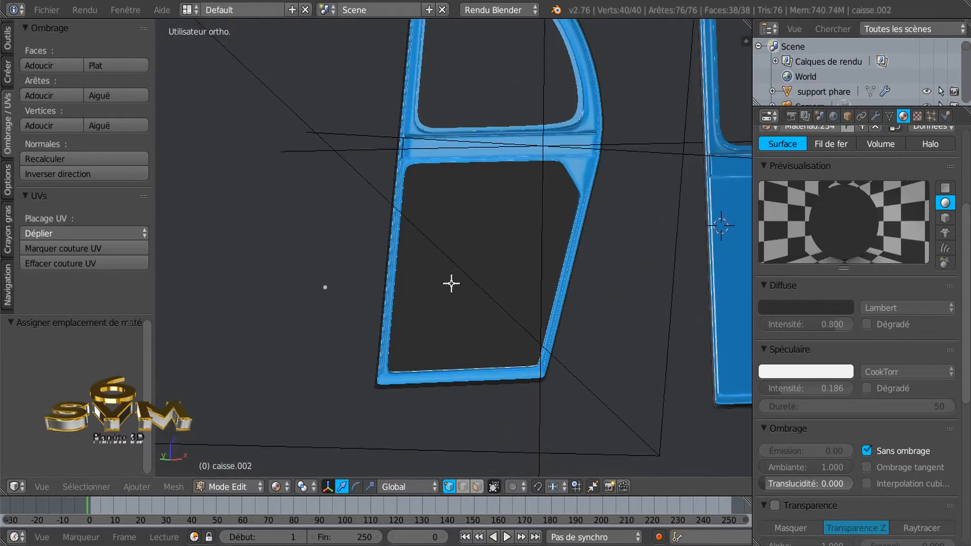
scroll(455, 296, down, 6)
middle_drag(580, 373, 548, 374)
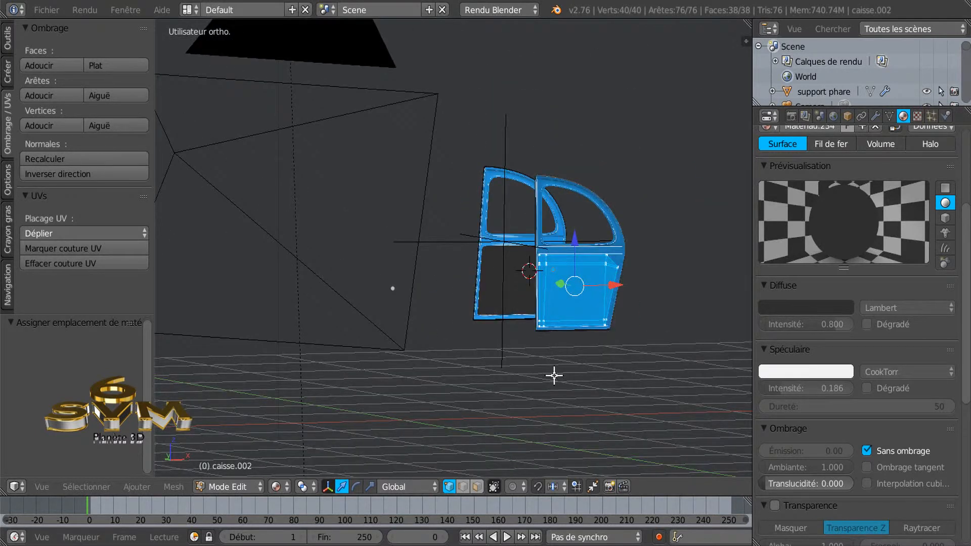
key(a)
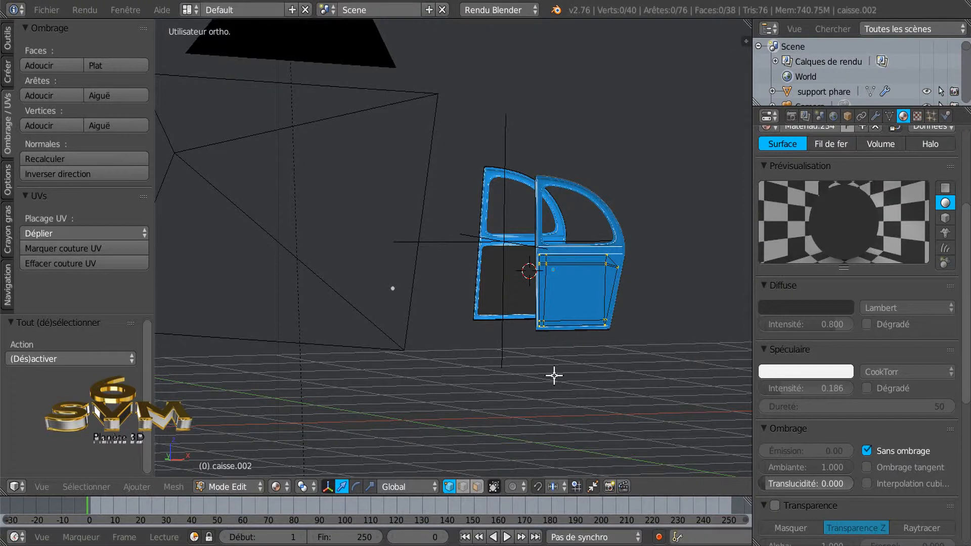
key(Tab)
middle_drag(563, 332, 423, 340)
scroll(451, 323, up, 5)
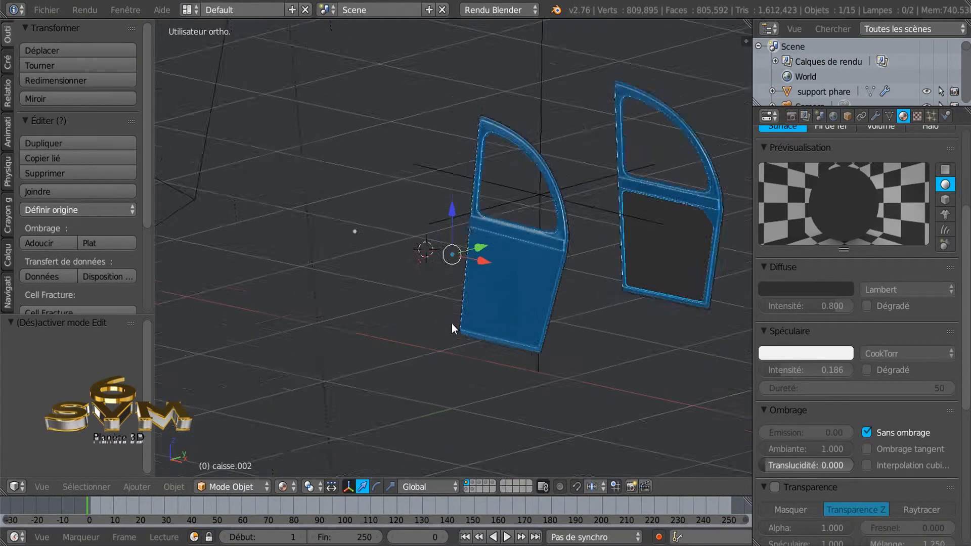
middle_drag(454, 369, 574, 329)
scroll(608, 277, up, 4)
scroll(609, 275, down, 4)
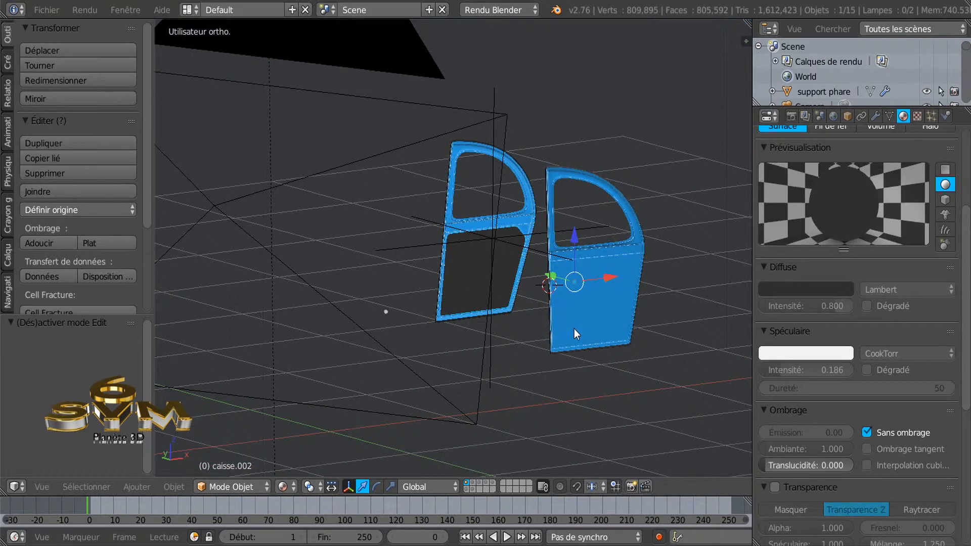
- Unhide the rest of the car body, frame it in a three-quarter view and align the camera to that view
key(alt+h)
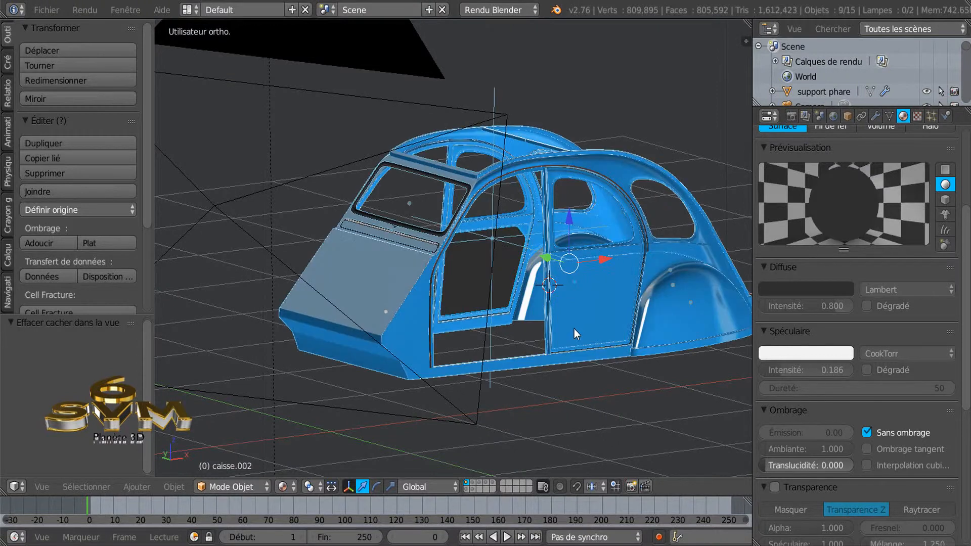
middle_drag(574, 328, 551, 335)
scroll(538, 328, up, 4)
scroll(538, 327, down, 3)
scroll(551, 334, down, 3)
scroll(551, 335, up, 1)
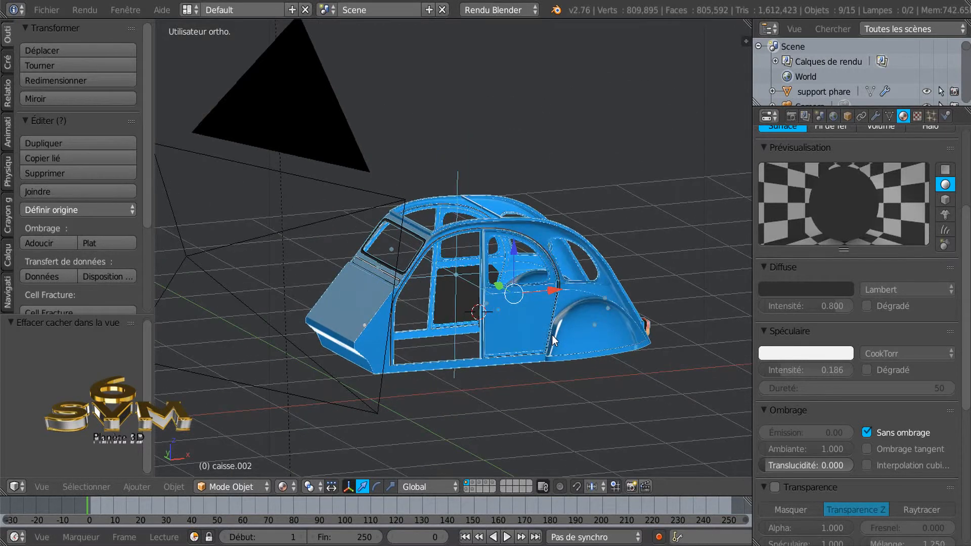
key(ctrl+alt+KP_0)
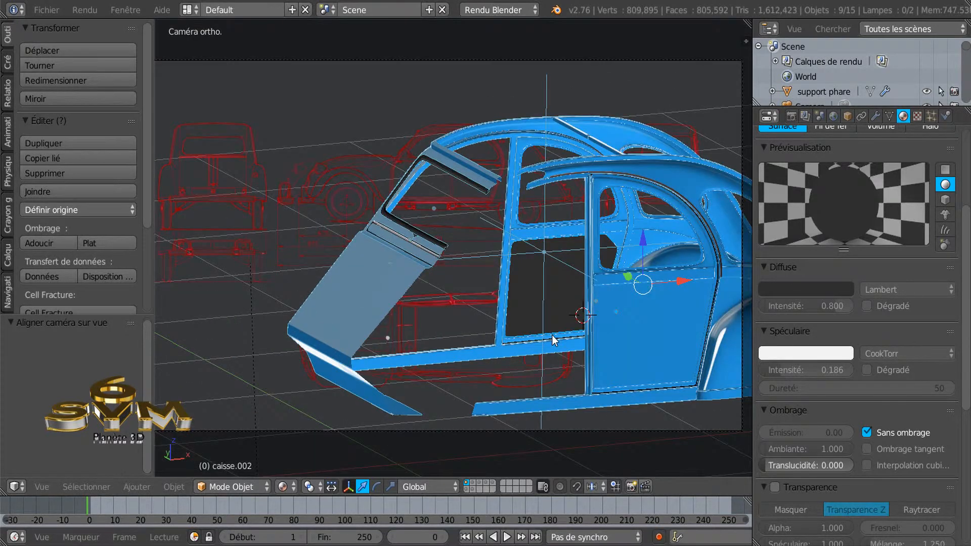
- Leave the camera view and show the additional layers holding the headlights, bonnet, front wings, bumper and soft roof, keeping the unneeded second-row layer hidden
key(KP_0)
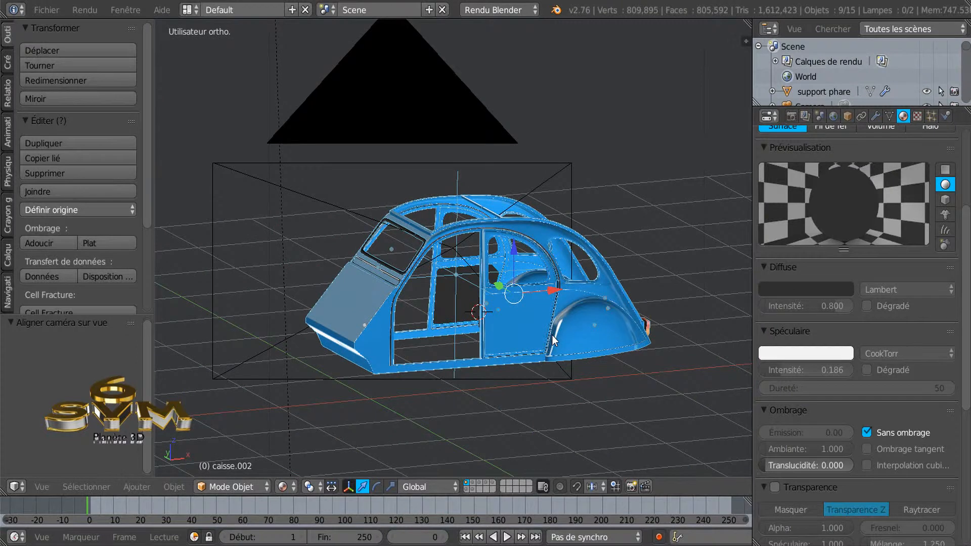
scroll(551, 335, down, 3)
shift+middle_drag(581, 341, 532, 324)
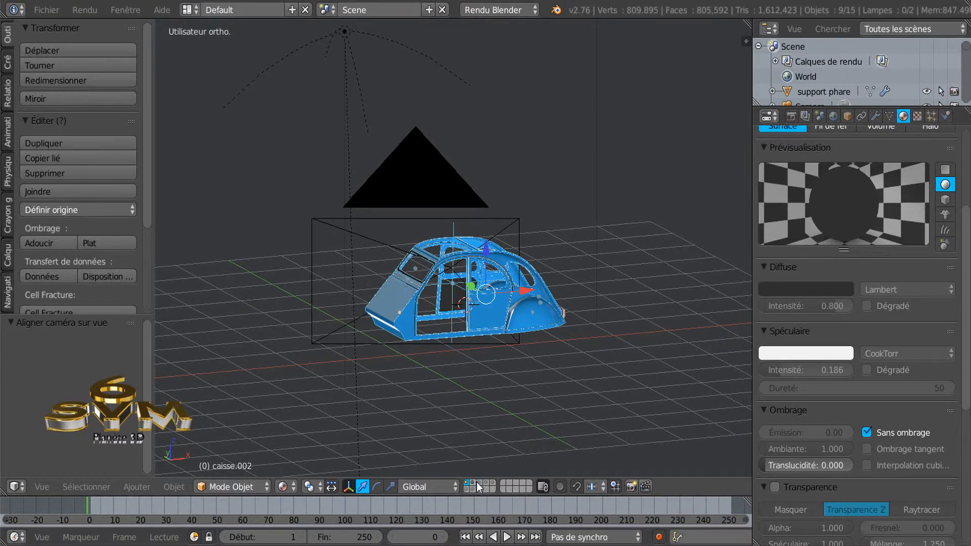
shift+click(478, 484)
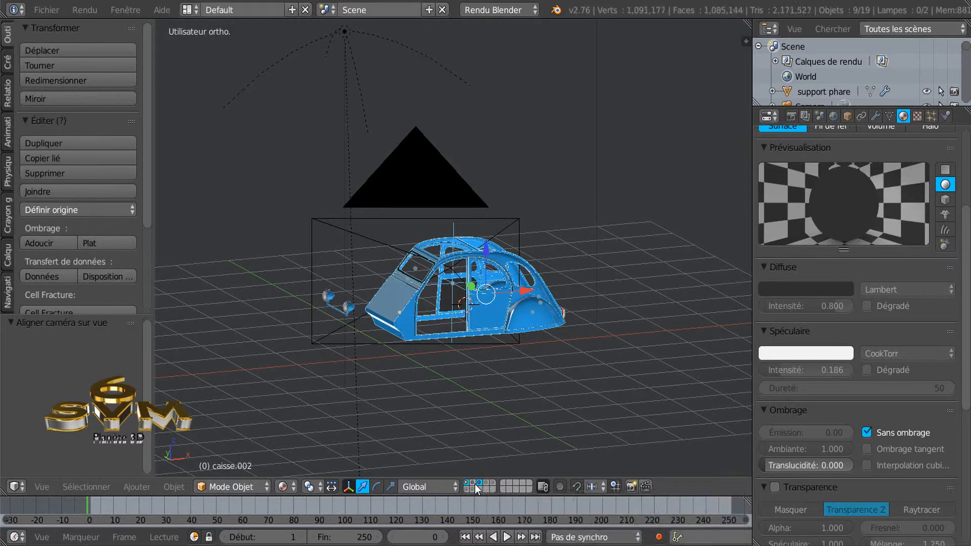
shift+click(473, 483)
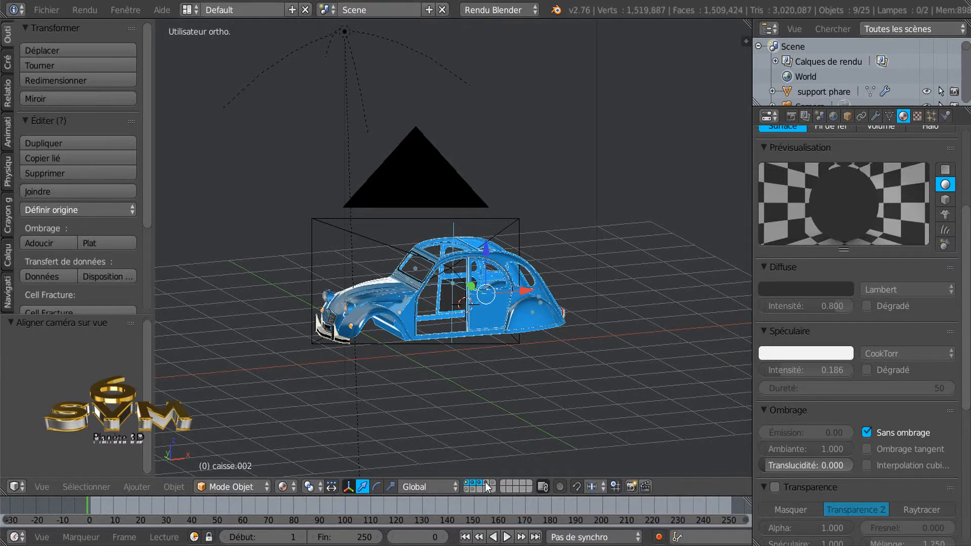
shift+click(491, 483)
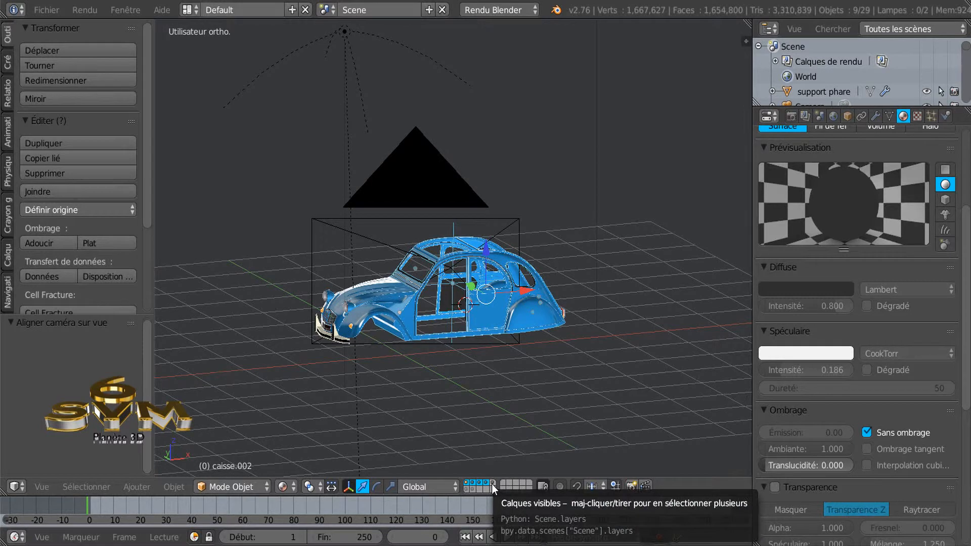
shift+click(466, 490)
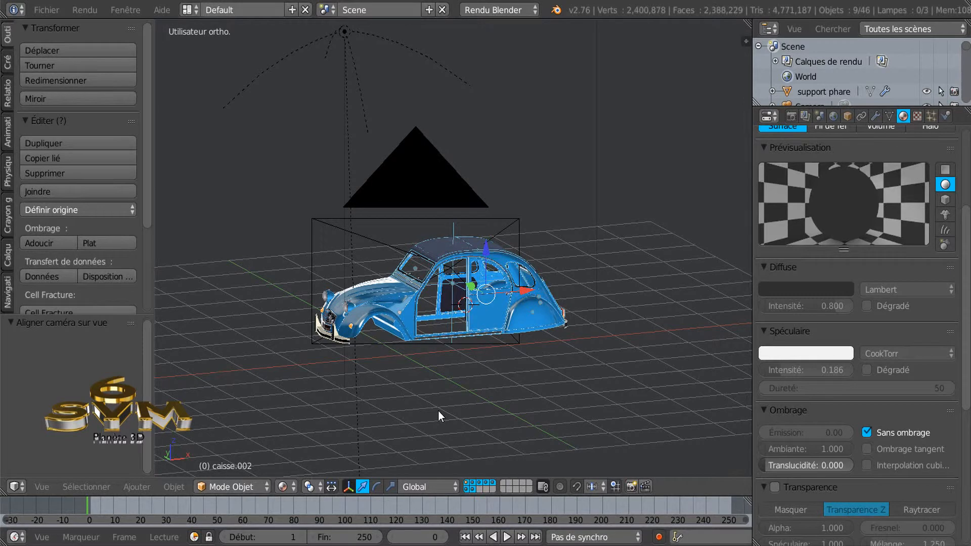
shift+click(473, 490)
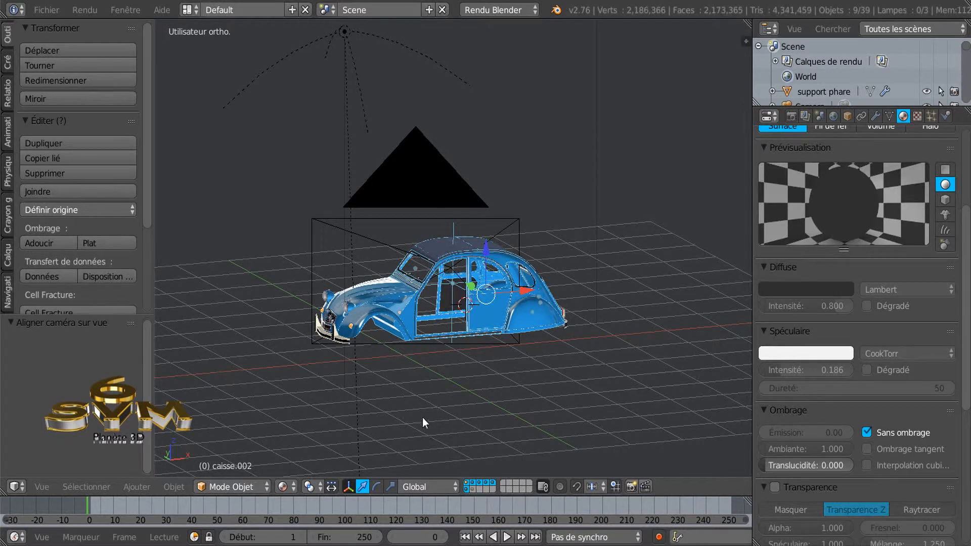
- Frame the whole car in a front three-quarter view from slightly above and align the camera to that view
scroll(453, 391, up, 1)
mouse_move(490, 401)
middle_down()
mouse_move(499, 402)
mouse_move(484, 403)
middle_up()
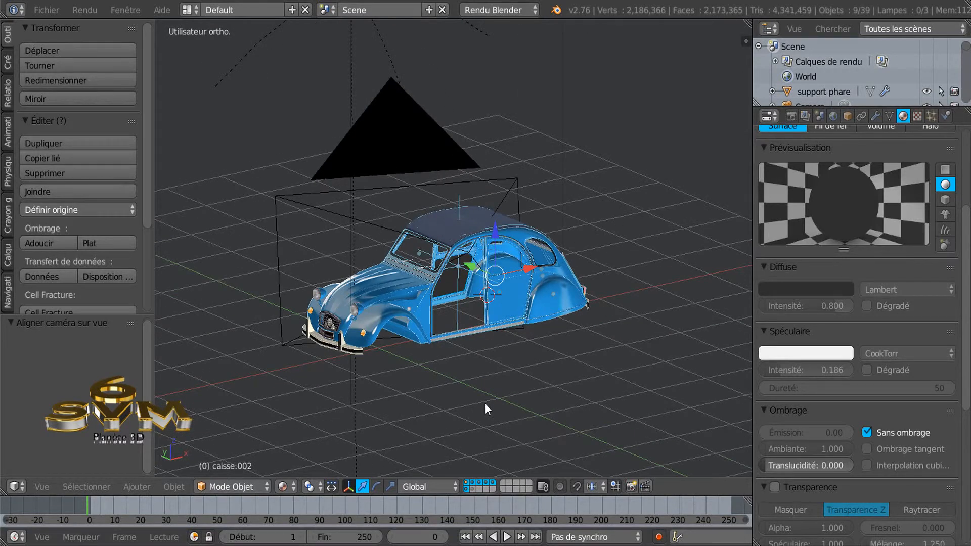
key(KP_0)
key(KP_0)
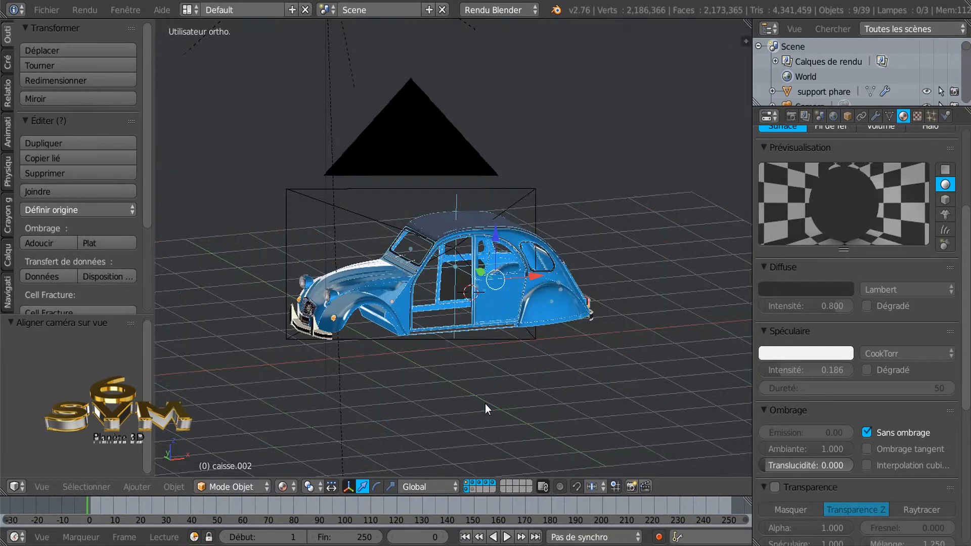
scroll(485, 403, down, 4)
scroll(484, 403, up, 5)
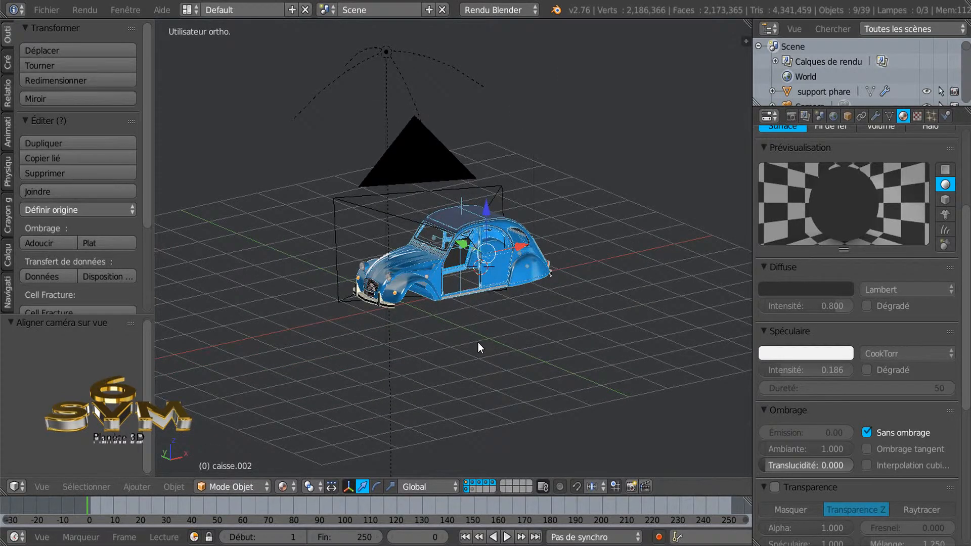
key(KP_0)
scroll(477, 343, down, 2)
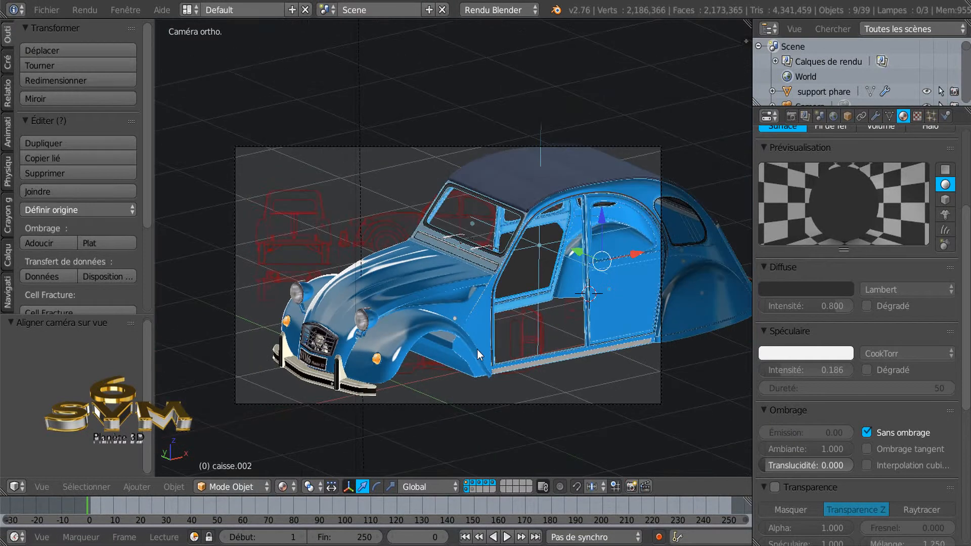
- Move the camera about 0.647 in X and -0.471 in Y to centre the car, and set its orthographic scale to 4.436
right_click(481, 407)
key(g)
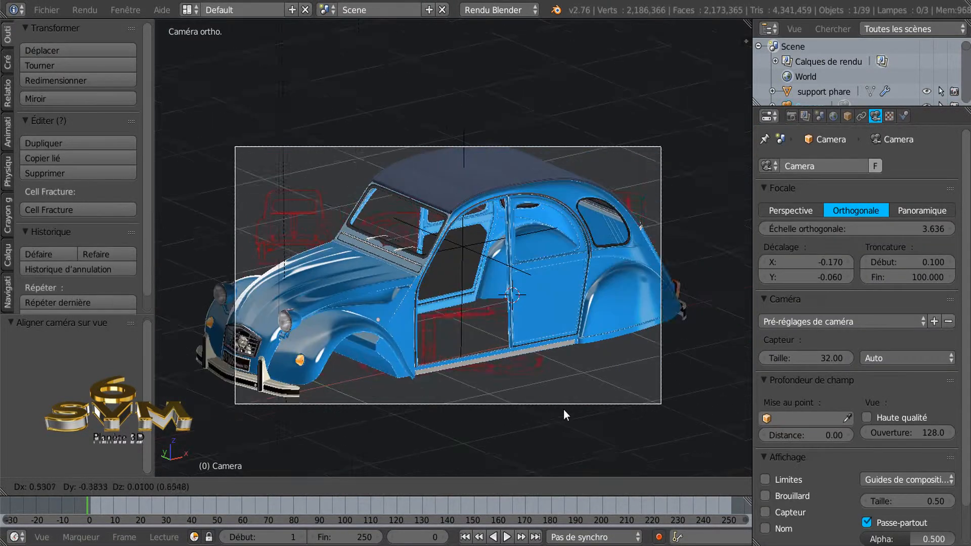
click(563, 409)
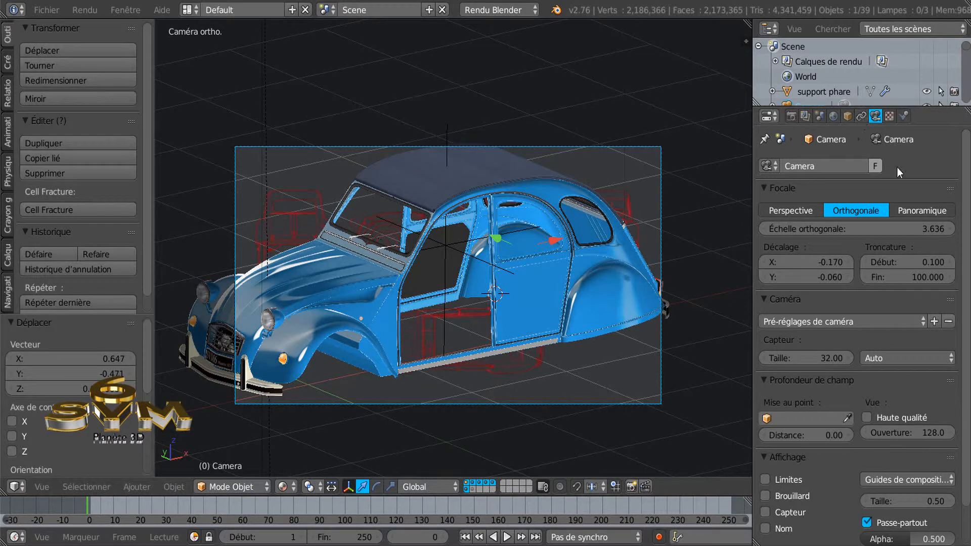
mouse_move(905, 229)
mouse_down()
mouse_move(859, 228)
mouse_move(925, 228)
mouse_move(890, 228)
mouse_up()
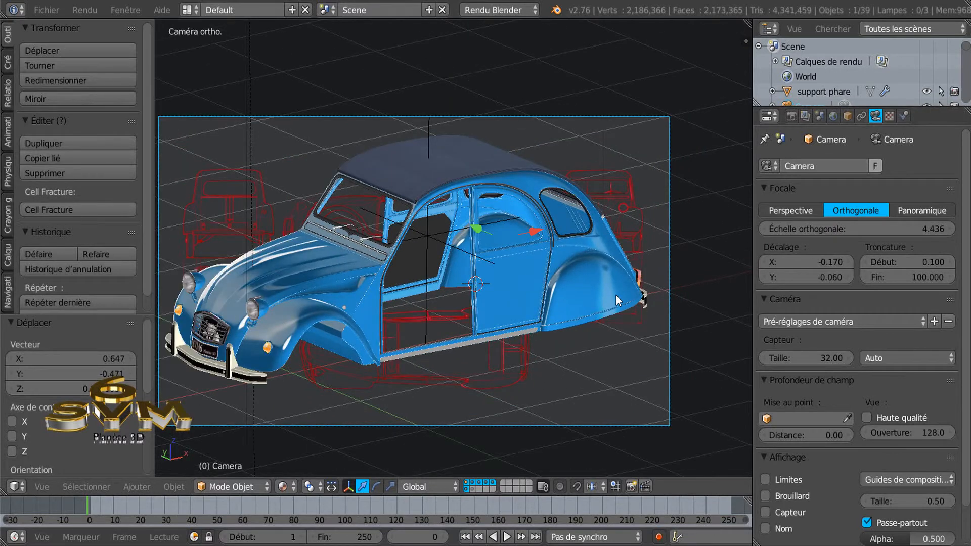
scroll(616, 295, down, 1)
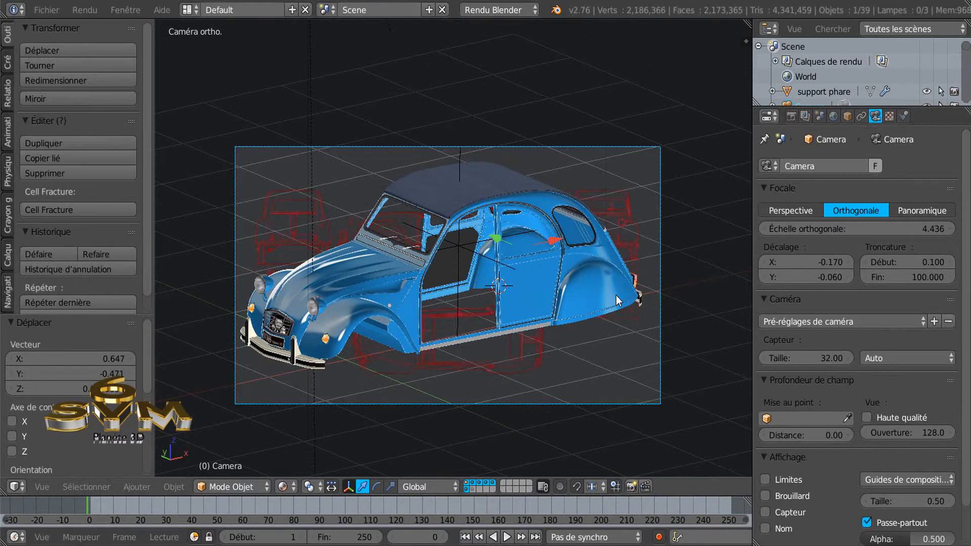
scroll(458, 288, up, 1)
- Enlarge the 3D view area and render the complete car from the camera
drag(756, 150, 905, 172)
shift+middle_drag(650, 320, 632, 283)
key(F12)
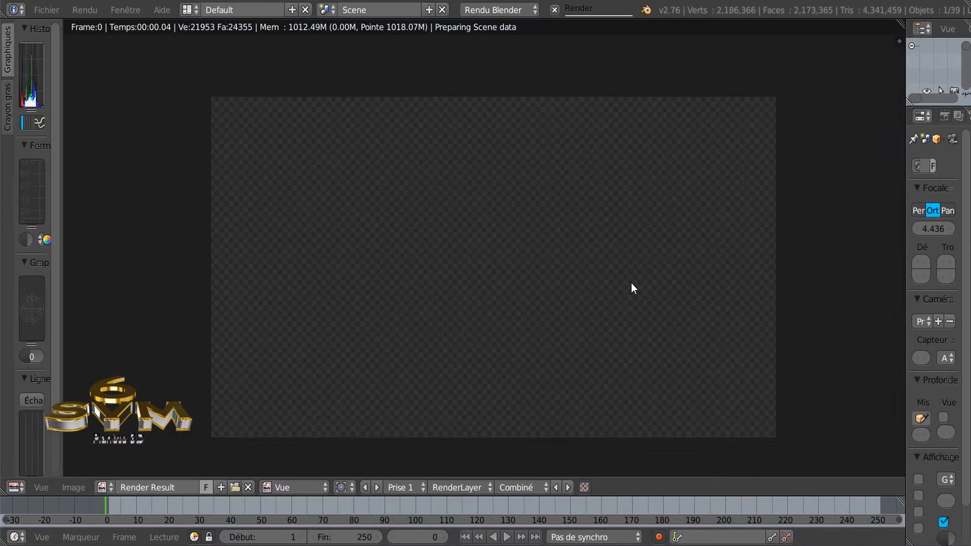
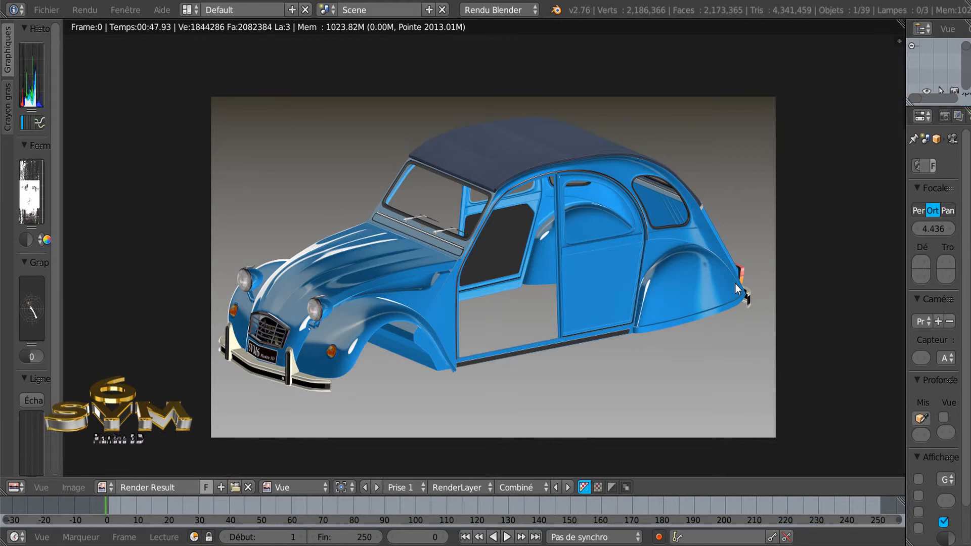
- Examine the rendered car closely, checking the dark door trim panel, the doors and the overall body
scroll(735, 284, up, 2)
scroll(735, 283, up, 2)
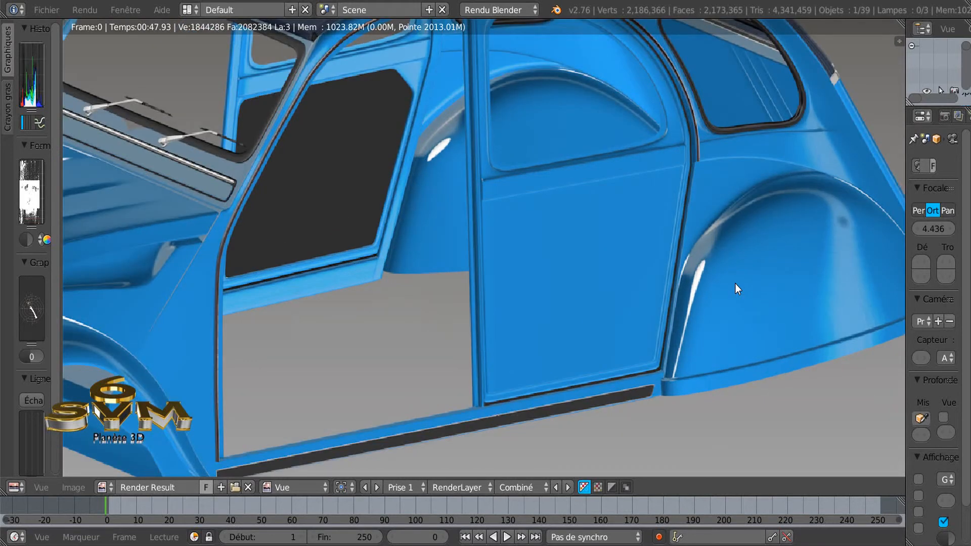
scroll(735, 284, down, 2)
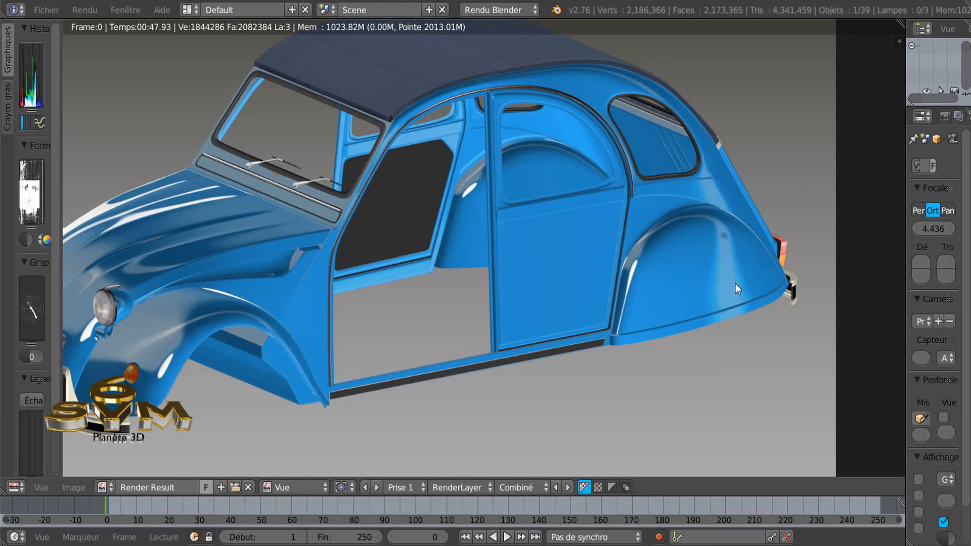
middle_drag(734, 284, 825, 329)
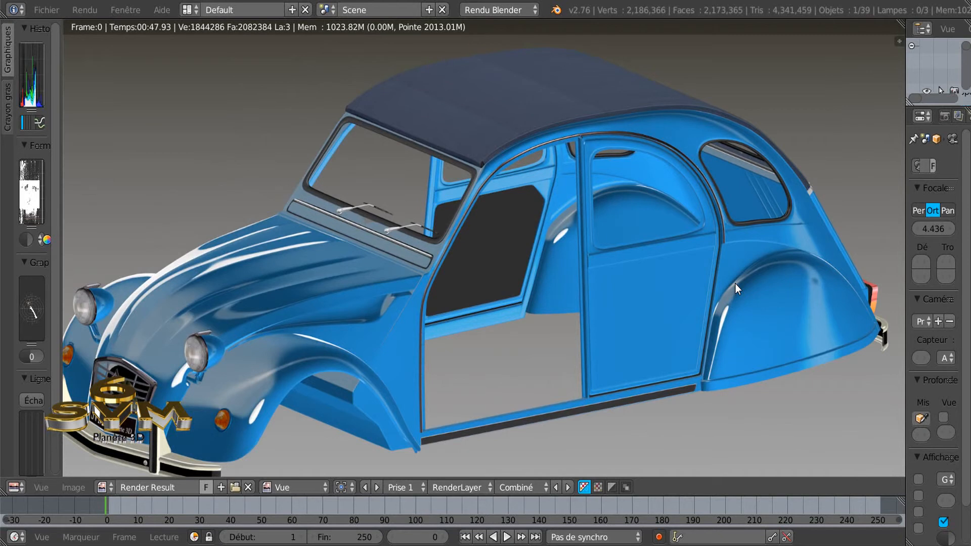
drag(904, 283, 940, 284)
scroll(735, 285, down, 1)
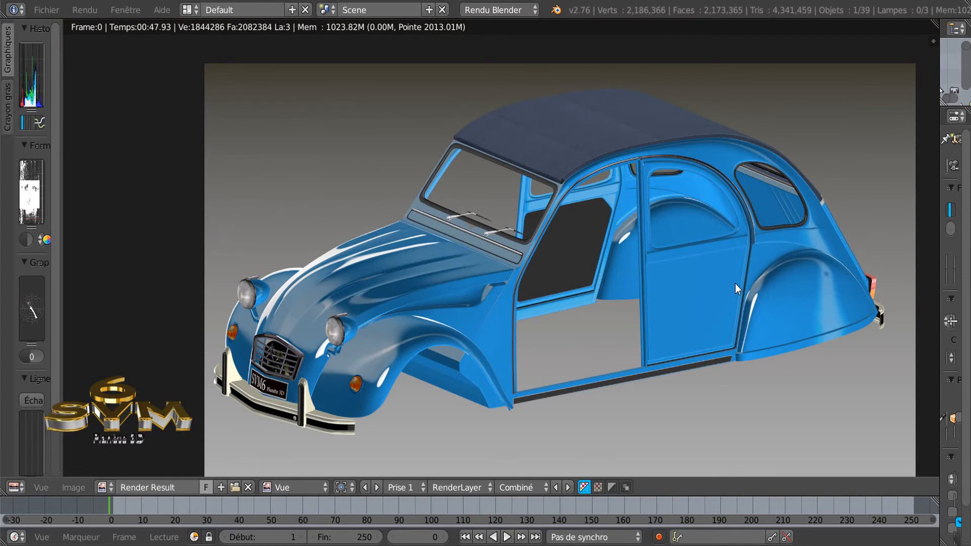
middle_drag(734, 283, 682, 274)
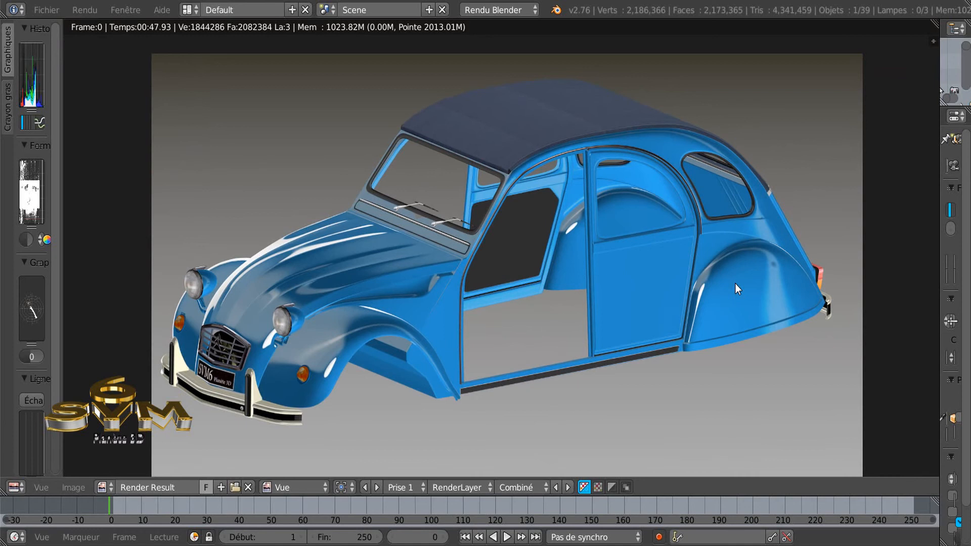
scroll(735, 284, up, 1)
scroll(735, 284, down, 1)
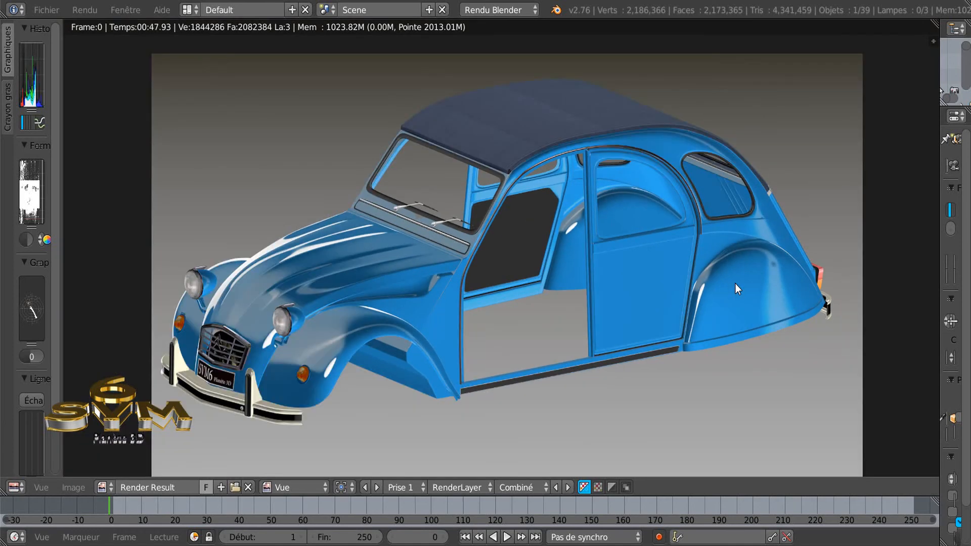